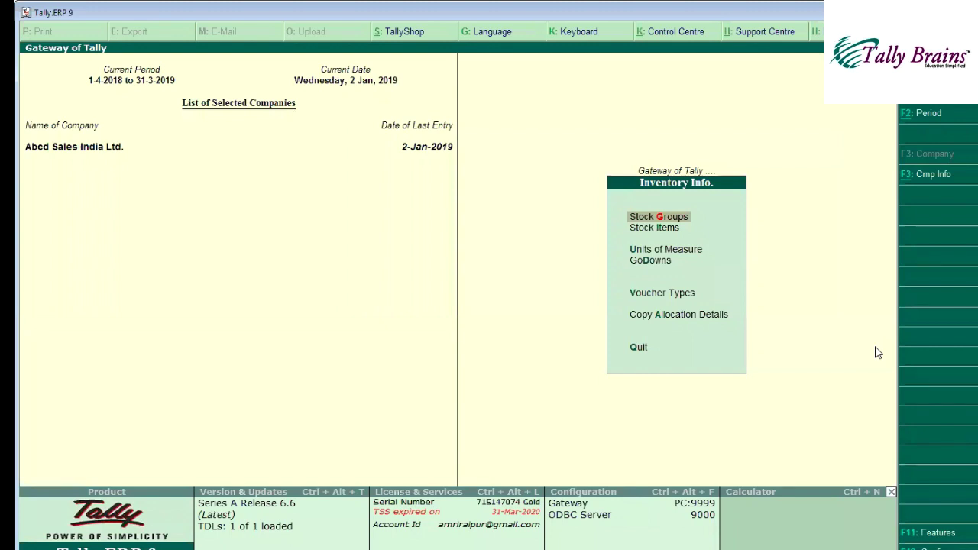
key(Down)
key(Down)
key(Down)
key(Down)
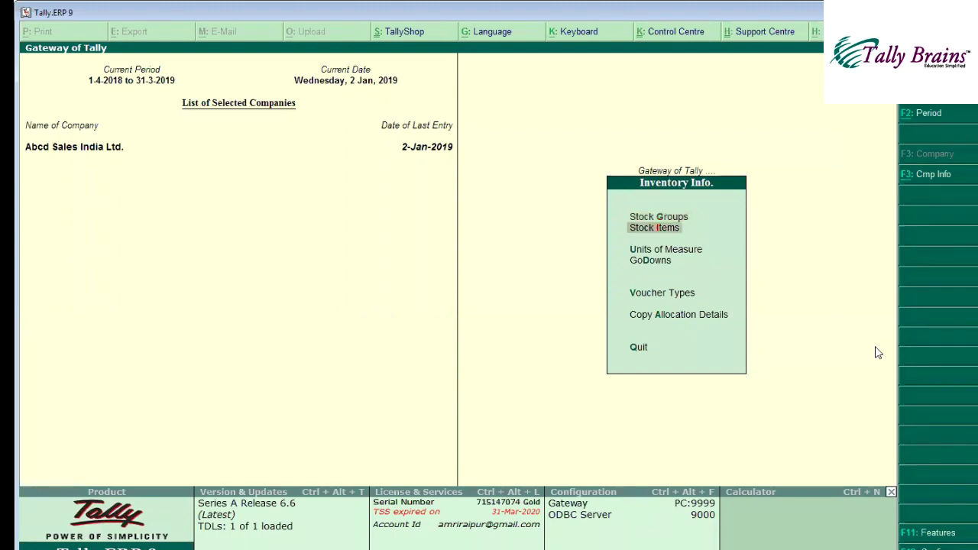
key(Up)
key(Up)
key(Up)
key(Up)
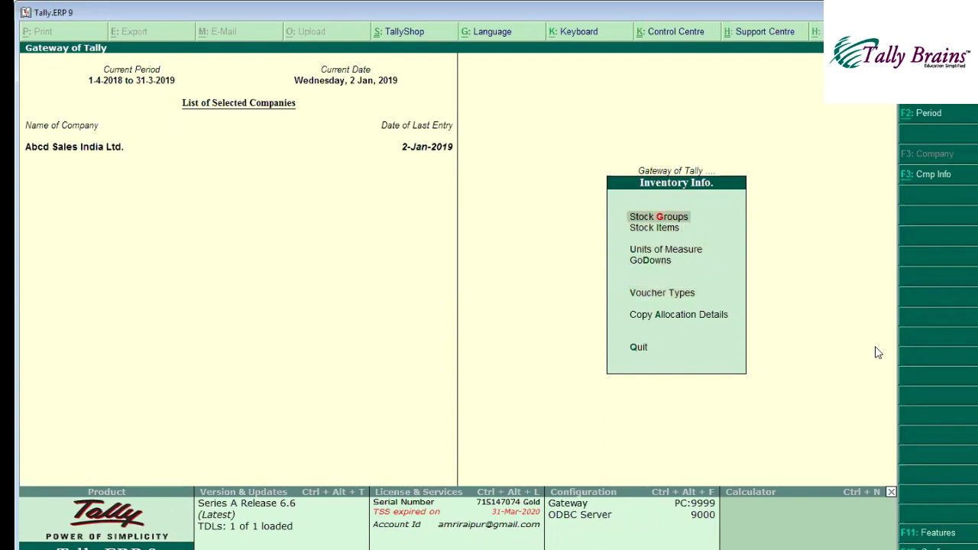
key(Down)
key(Down)
key(Down)
key(Down)
key(Down)
key(Up)
key(Up)
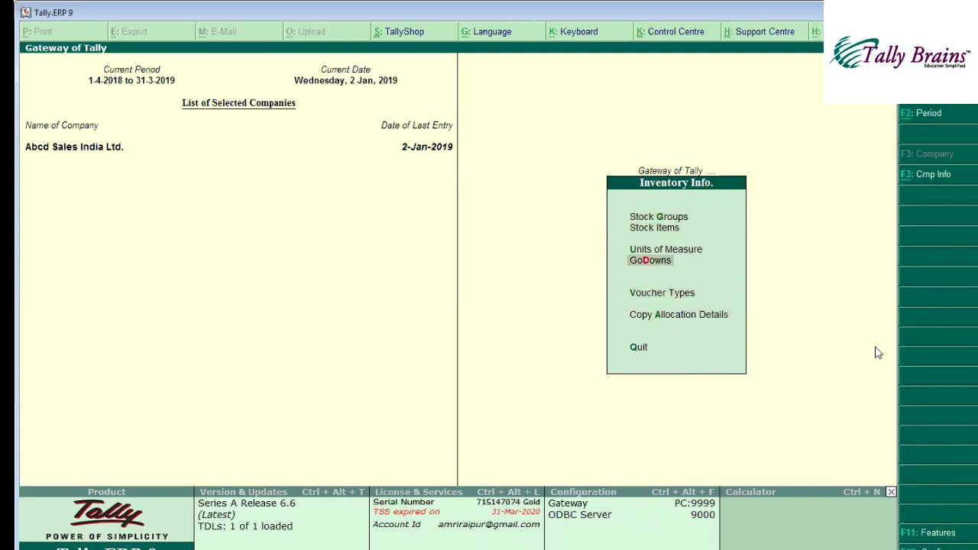
Step: Open the creation form for a single stock group from the inventory masters
key(Up)
key(Up)
key(Up)
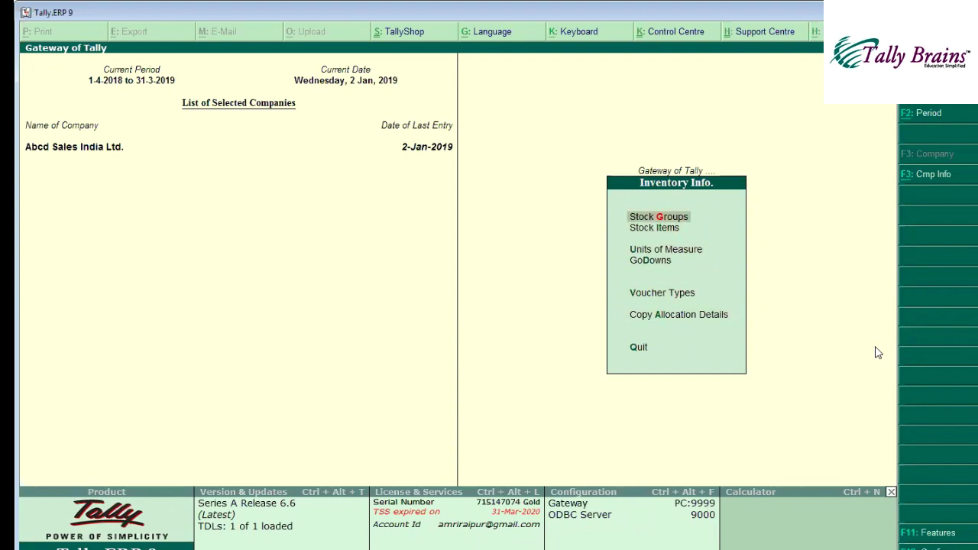
key(Return)
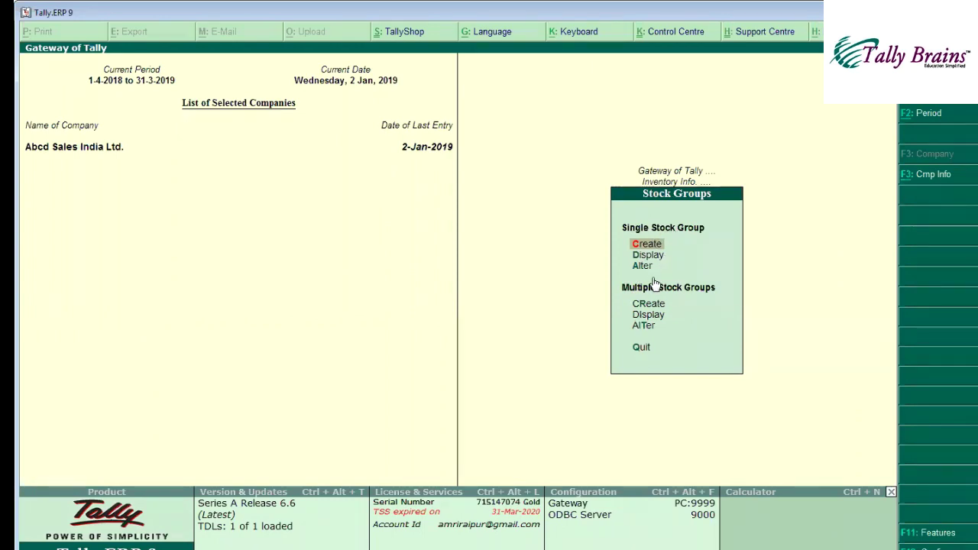
key(Return)
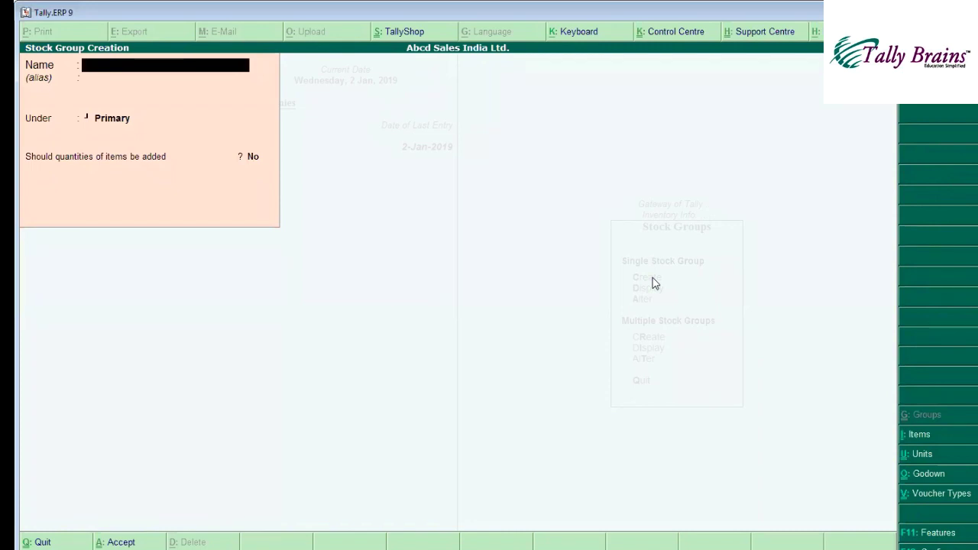
Step: Annotate the screen in red with "Electronic shop" and the item list "Fan, Bulbs, LED lights," beneath it
key(ctrl+2)
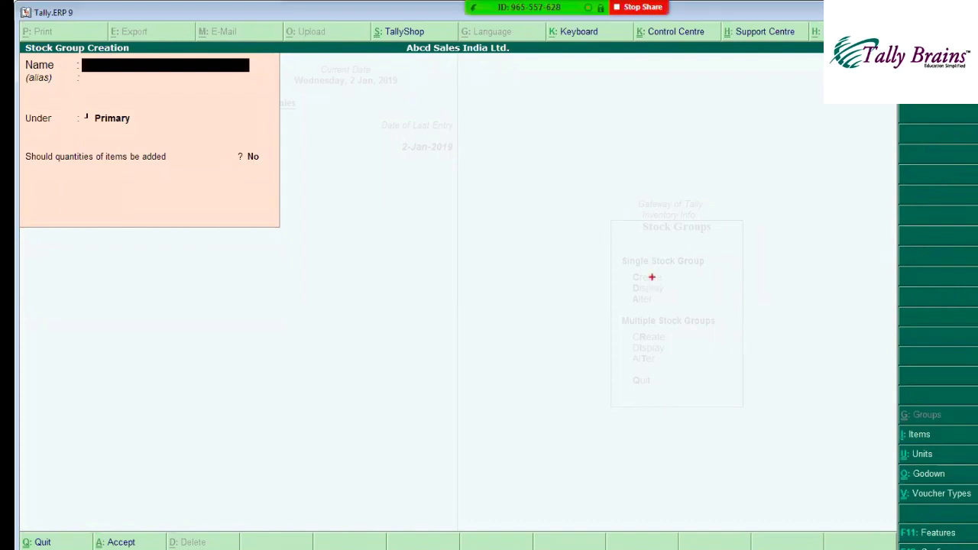
drag(343, 119, 344, 159)
text(Electronic shp)
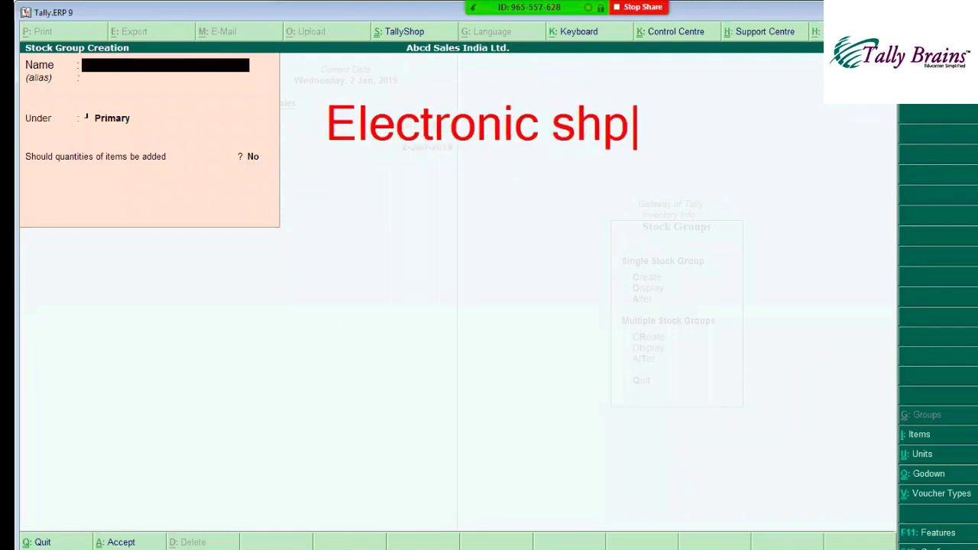
key(BackSpace)
text(op)
key(Return)
text(Fan, Bulbs,)
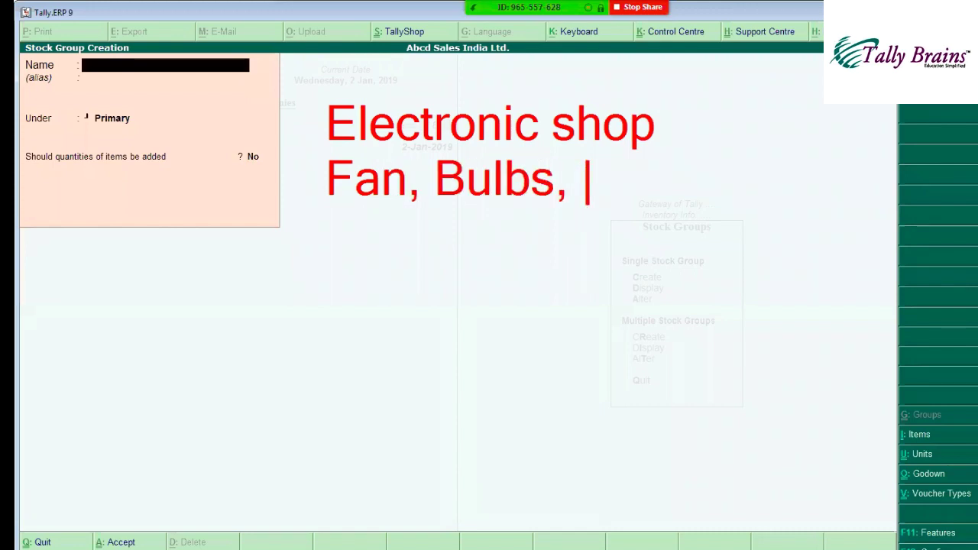
text( LED lights,)
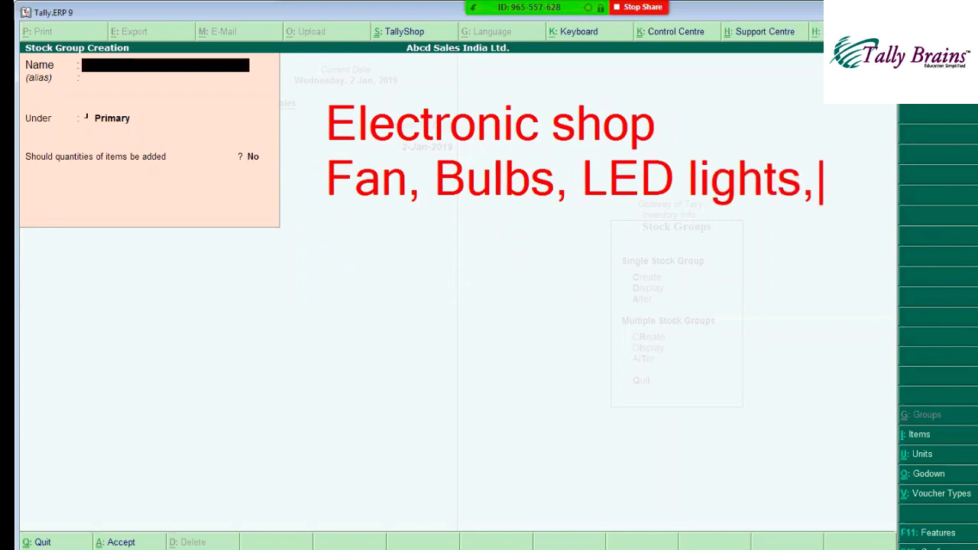
key(Return)
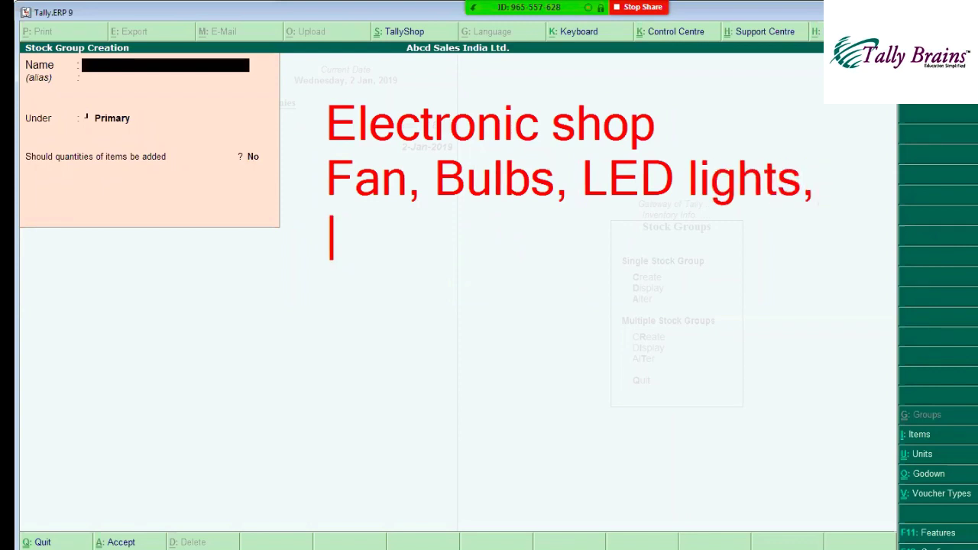
Step: Continue the red item list with "Tube, Mobile, Laptop etc." on the annotation's third line
text(Tube, )
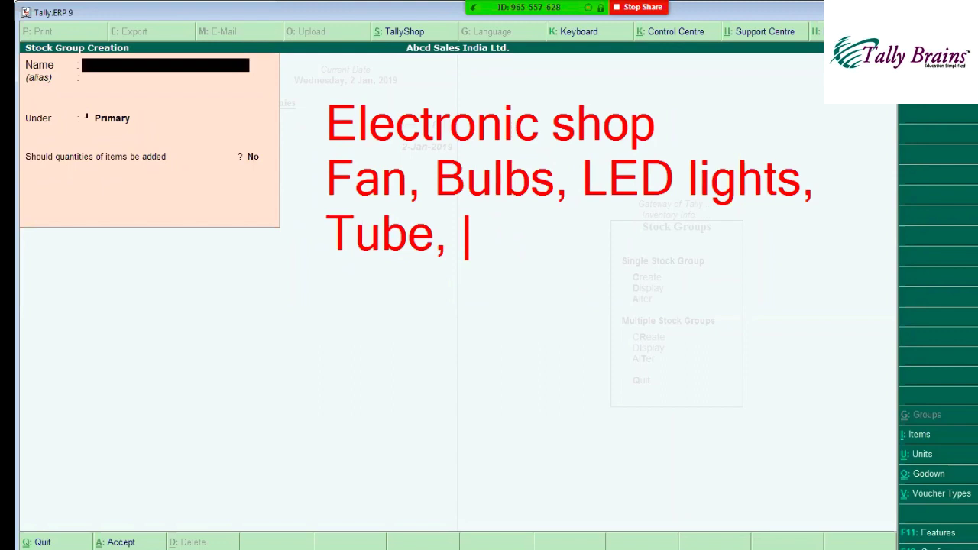
text(Mobile)
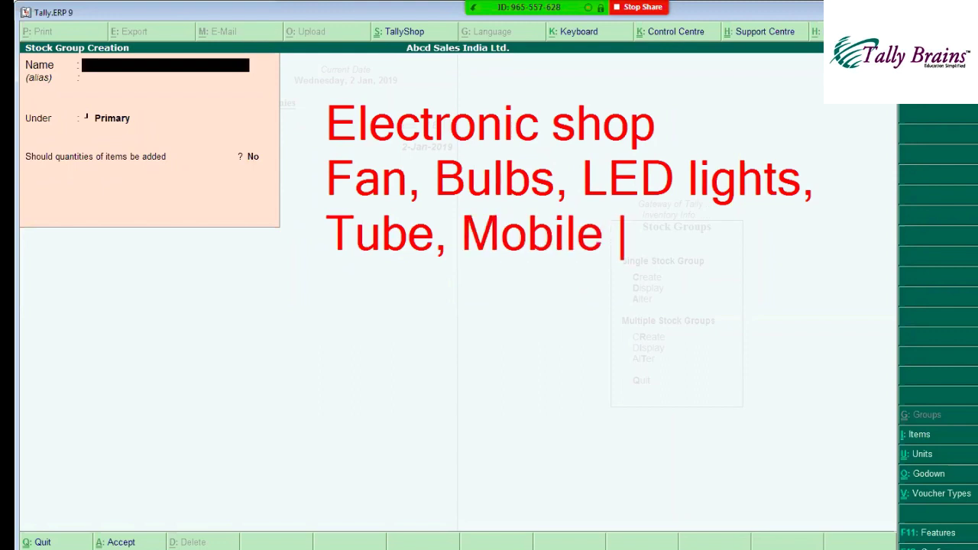
key(BackSpace)
text(, )
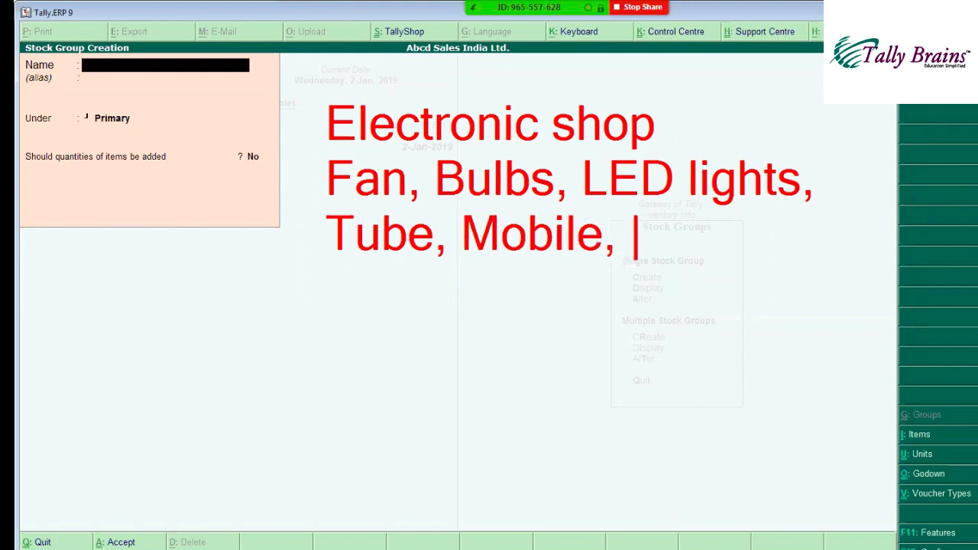
text(Laptio)
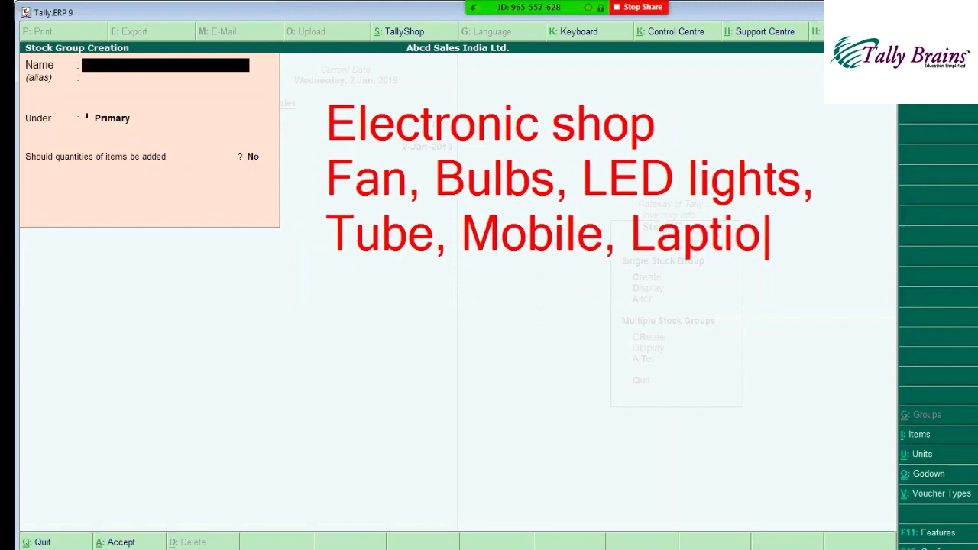
key(BackSpace)
key(BackSpace)
text(op etc.)
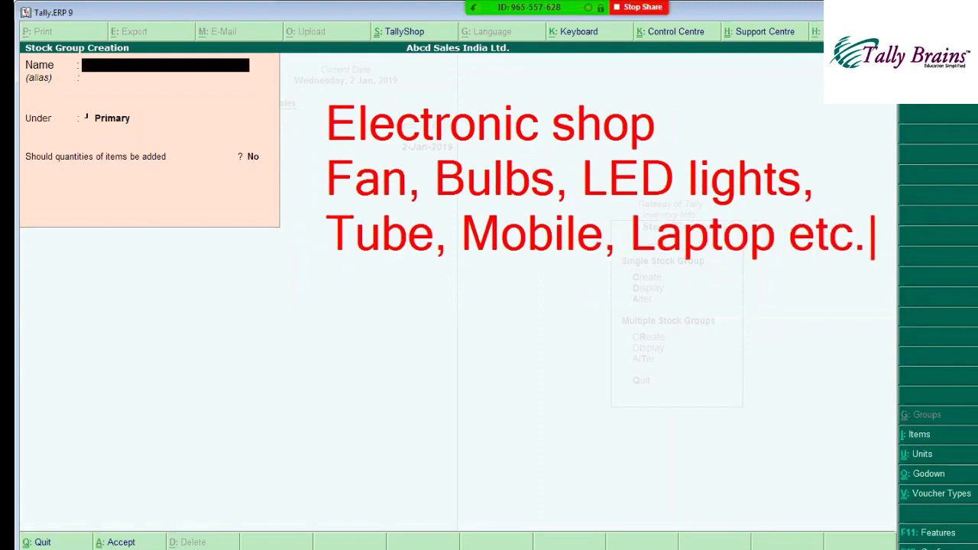
Step: Leave a blank line in the annotation and add the fan types "Fan - Stand fan, celing fan, wall fan."
key(Return)
key(Return)
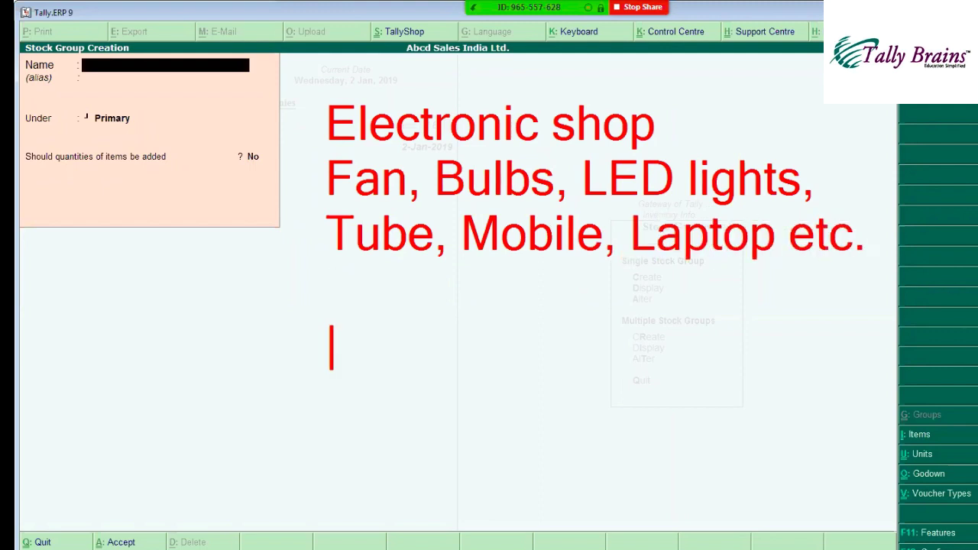
text(Fan )
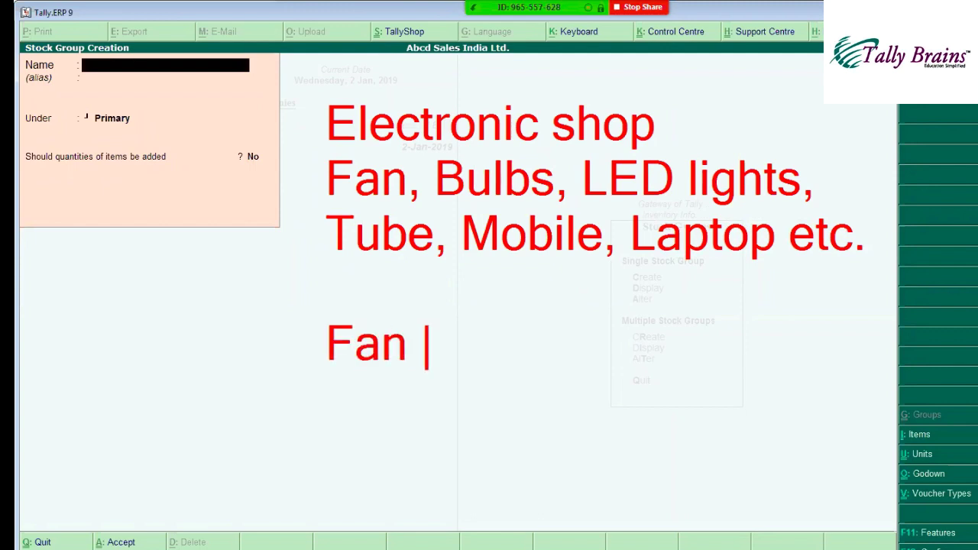
text(- )
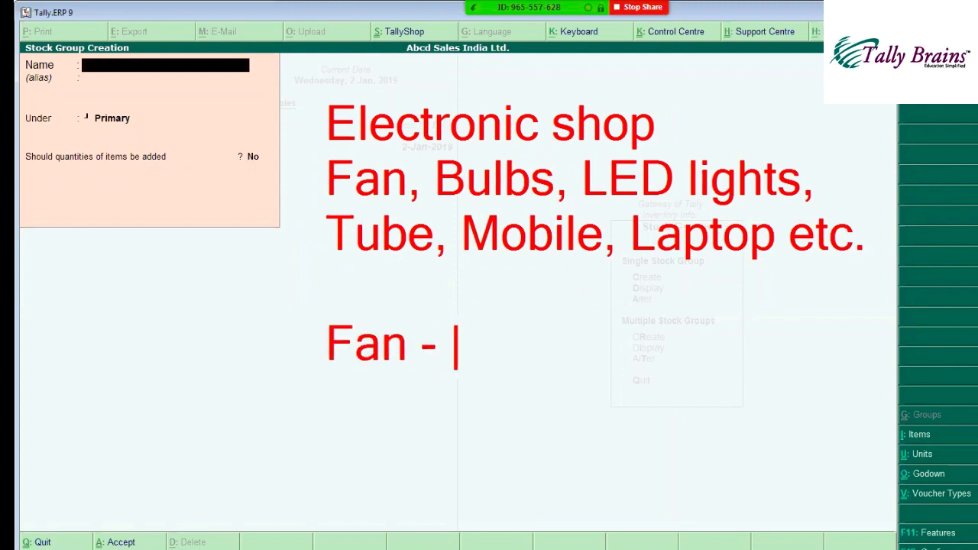
text(Stand fan, )
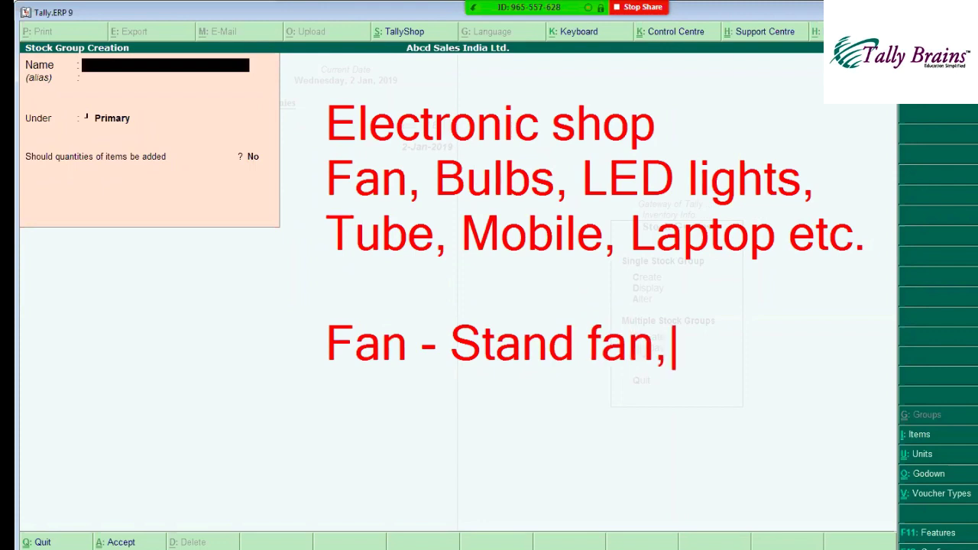
text(celi)
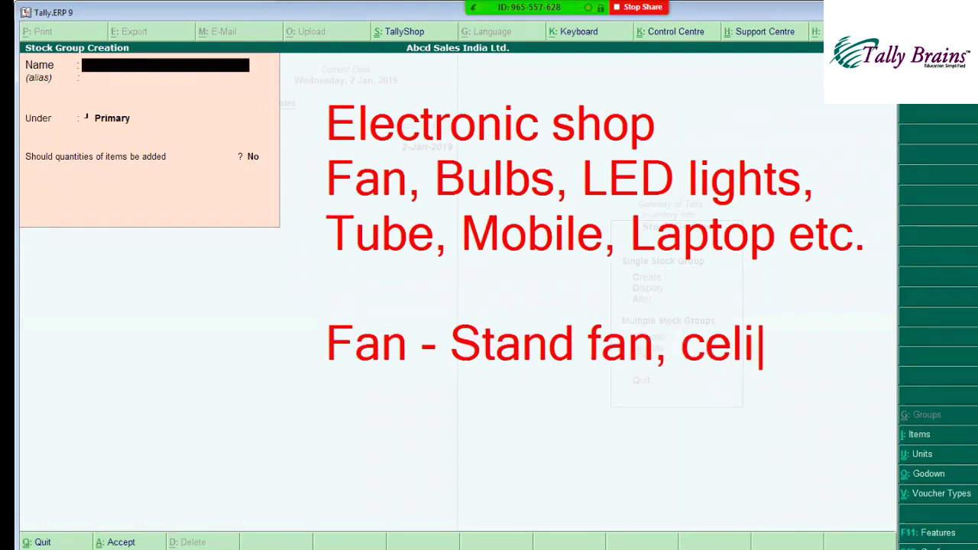
text(ng fan,)
key(Return)
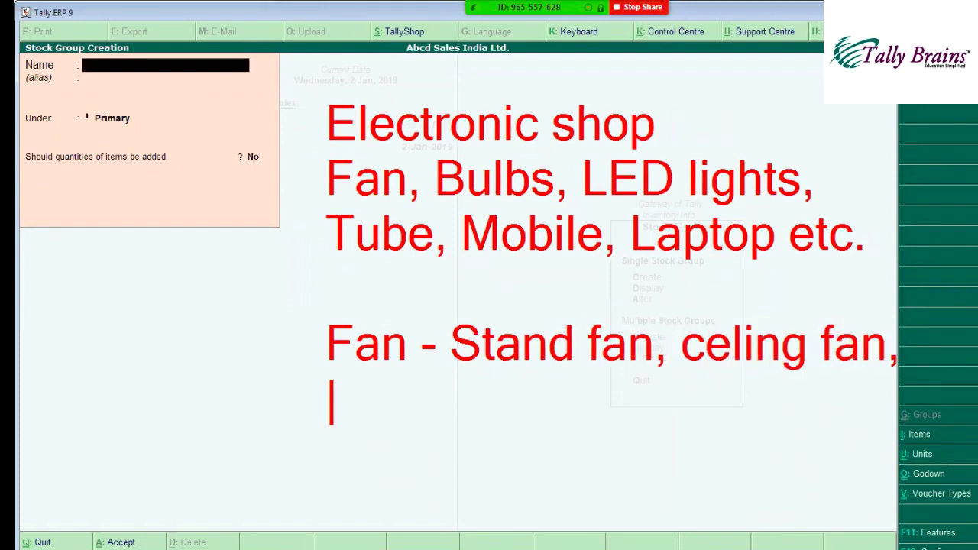
text(wall )
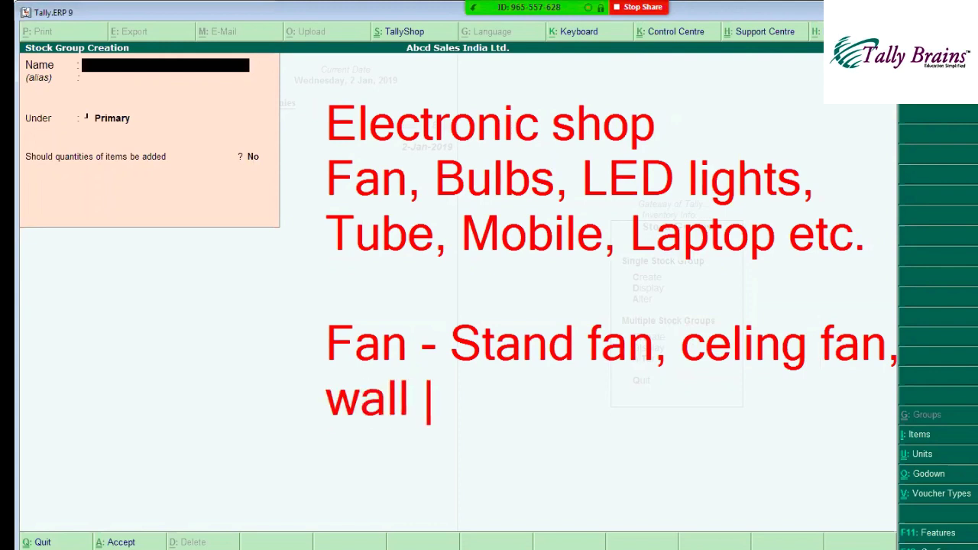
text(fan.)
Step: Add the line "Stand fan - comp, size, w, color, standard wise." to the end of the annotation
key(Return)
text(Stand fan - )
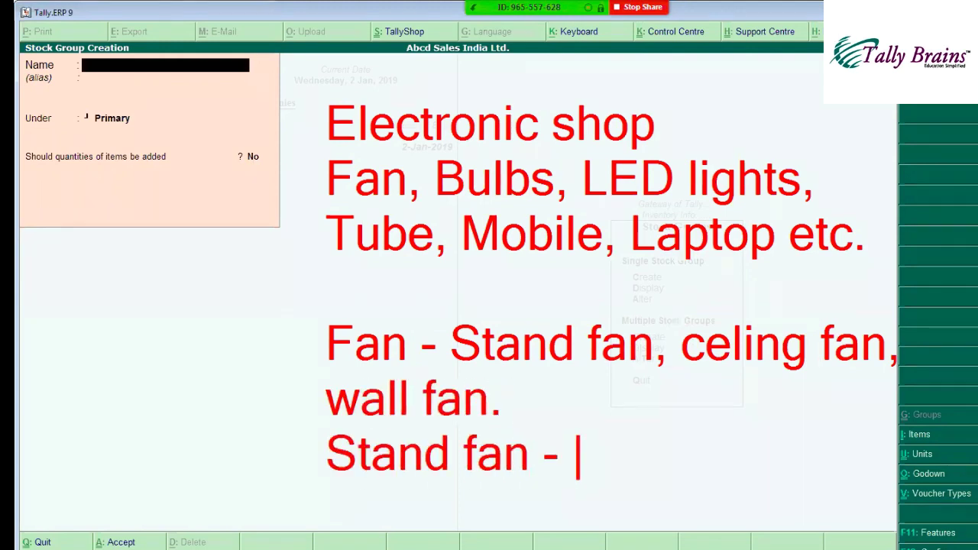
text(com)
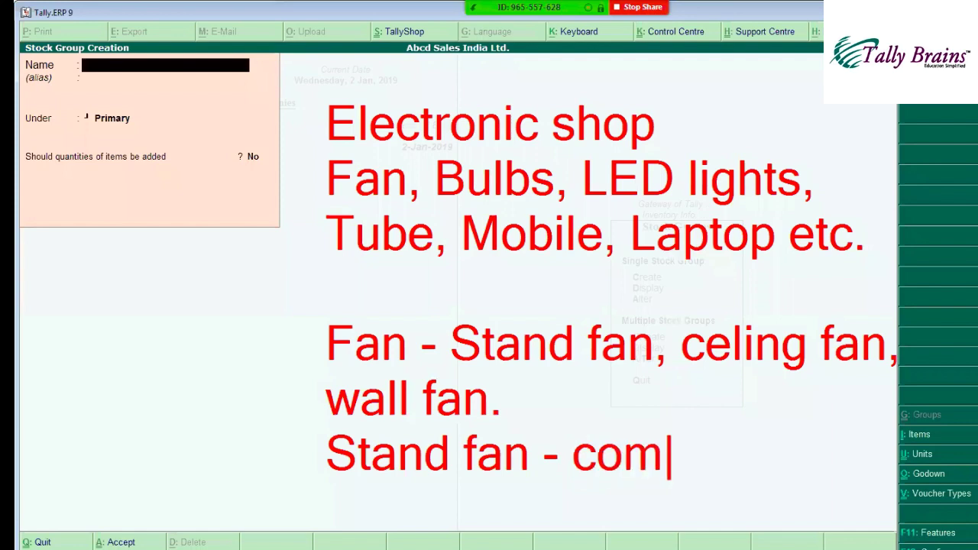
text(p, )
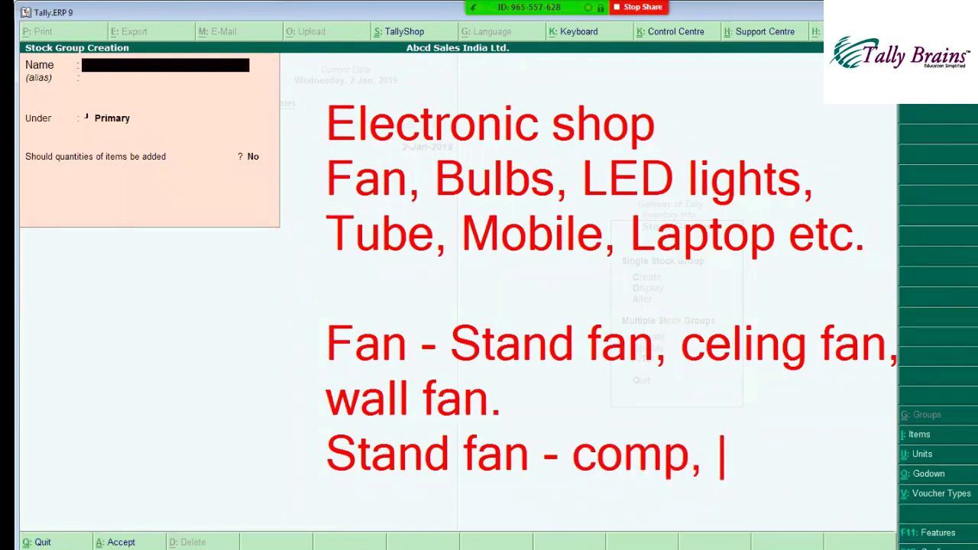
text(size, )
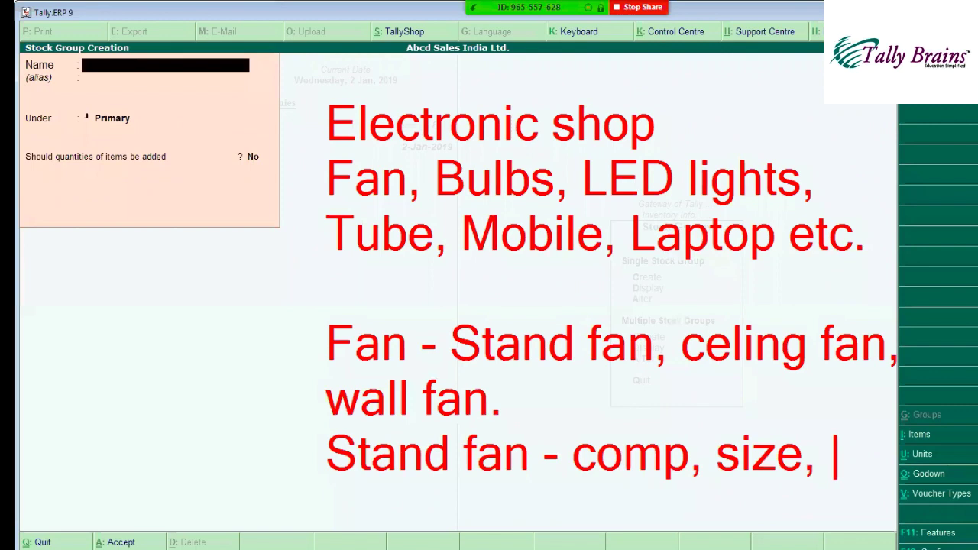
text(w,)
key(Return)
text(coor)
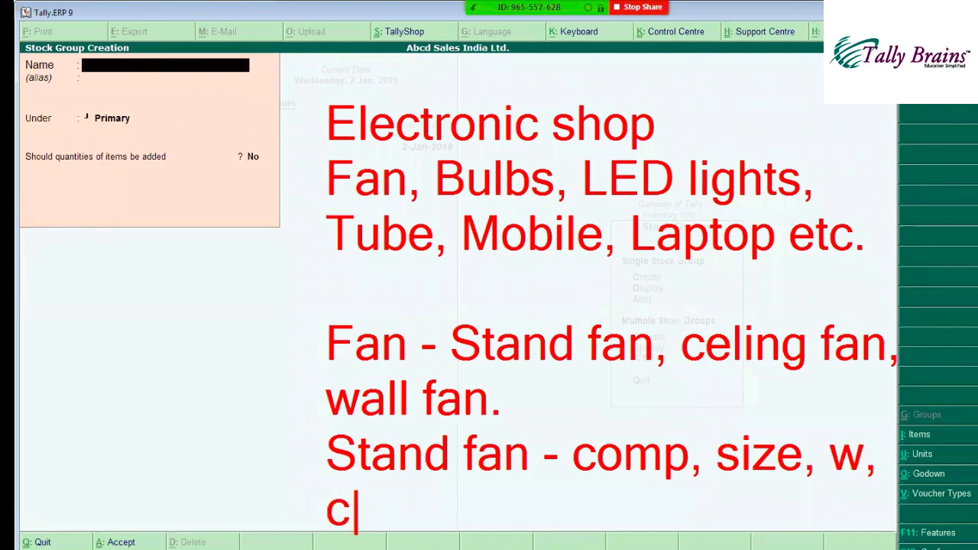
key(BackSpace)
key(BackSpace)
text(lor, st)
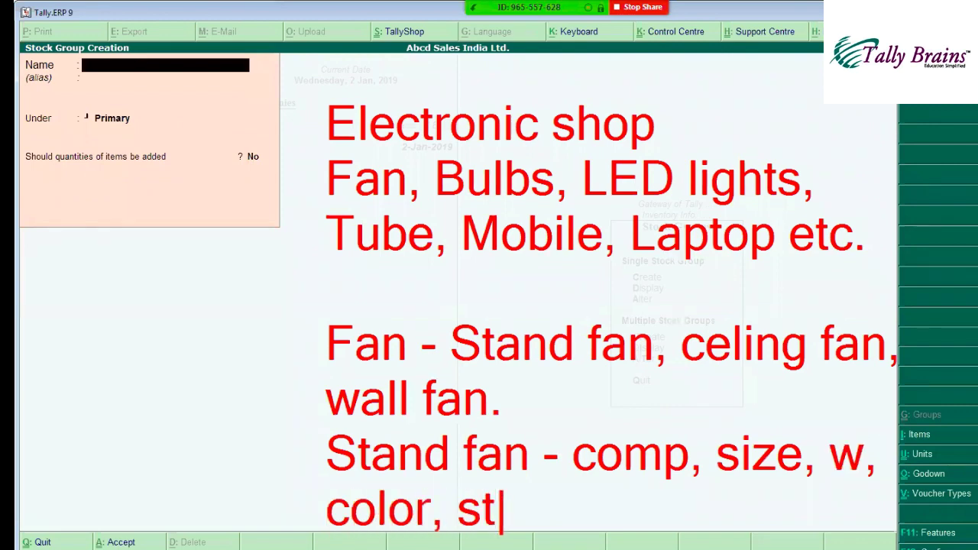
text(andard wise.)
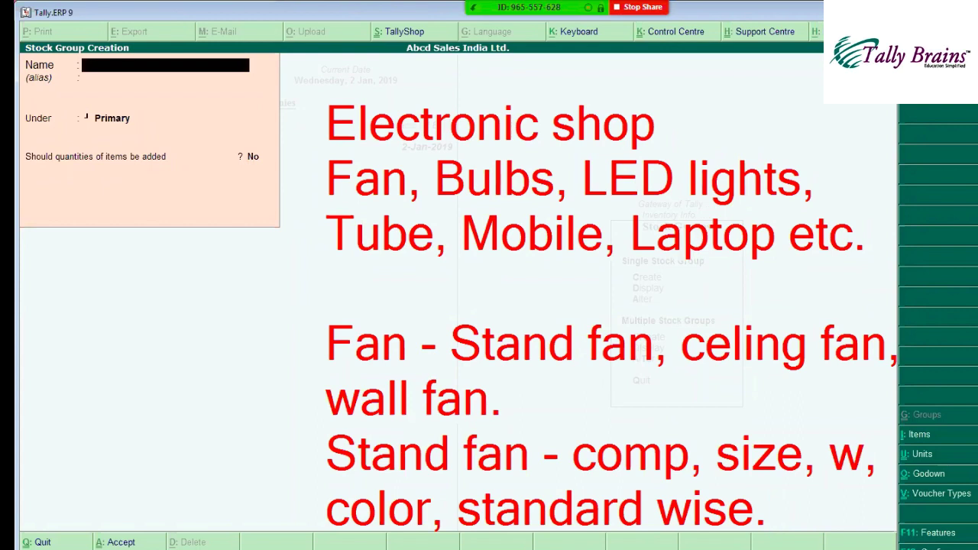
Step: Write the blue note "3000types Fan?" below the stock group form, and clear all screen annotations
click(95, 256)
text(3000type)
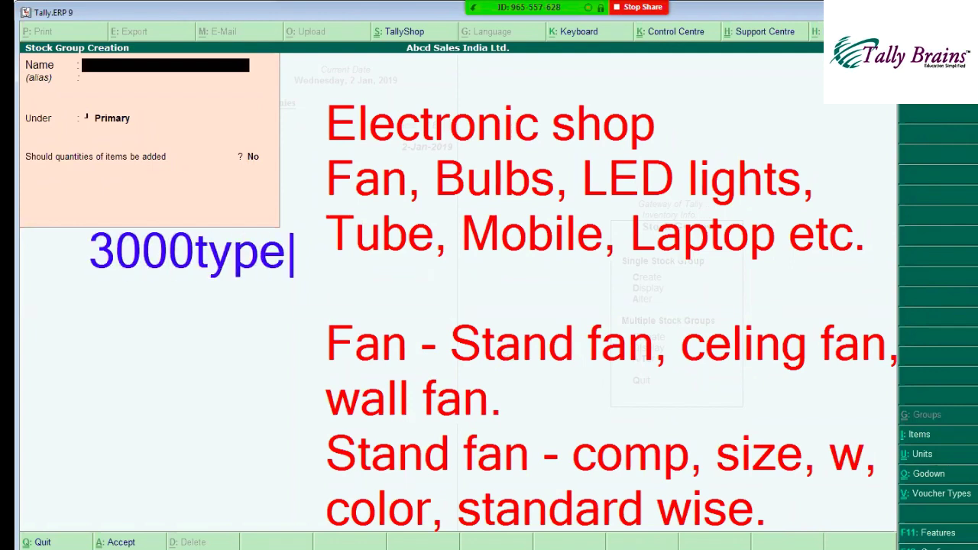
text(s)
key(Return)
text(Fan?)
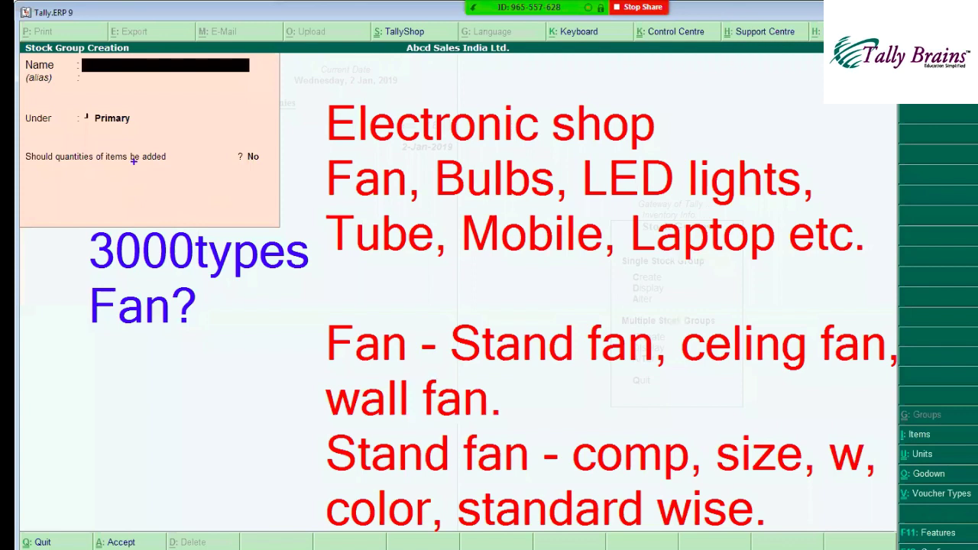
key(Escape)
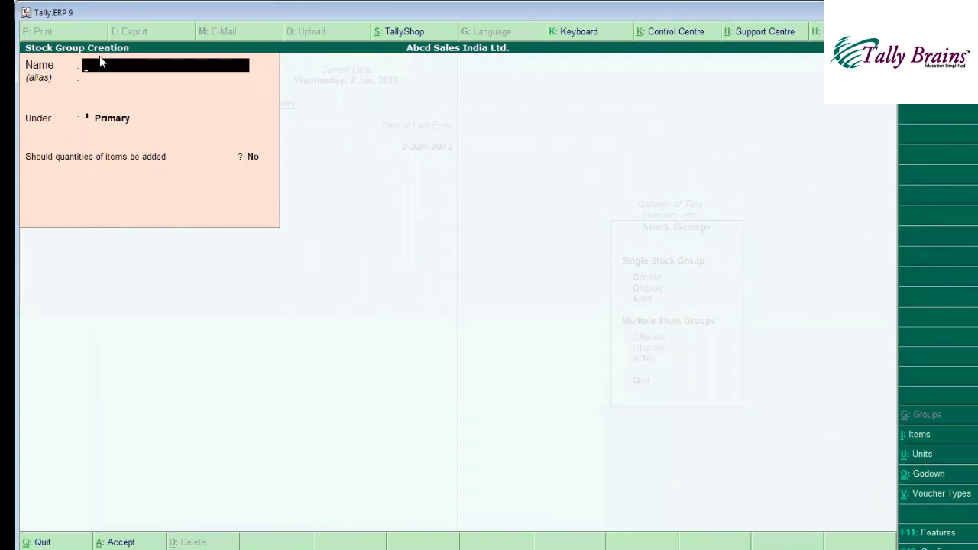
text(Stand Fan)
key(Return)
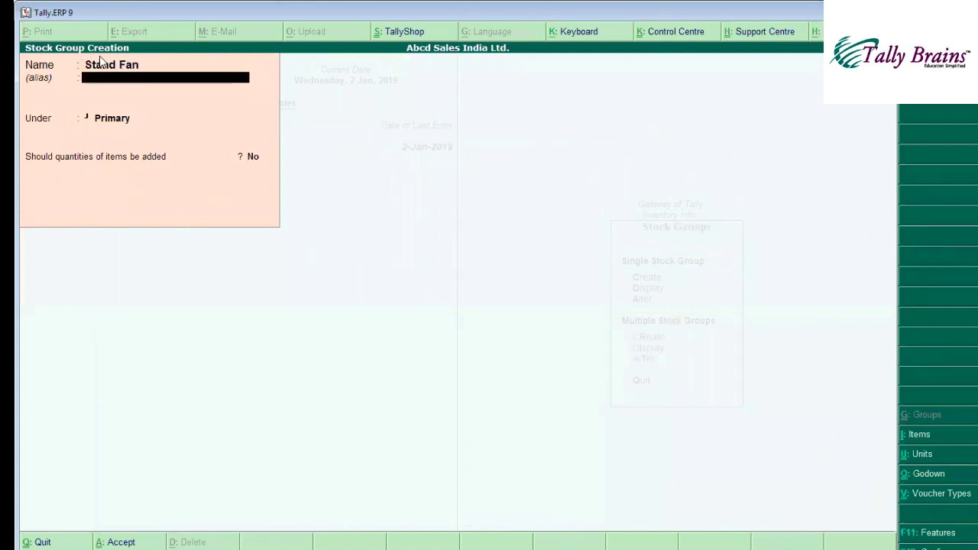
key(Return)
key(BackSpace)
key(BackSpace)
Step: Name the new stock group Fan, keep it under Primary with item quantities not added, and save it
text(Fan)
key(Return)
key(Return)
key(Return)
key(Return)
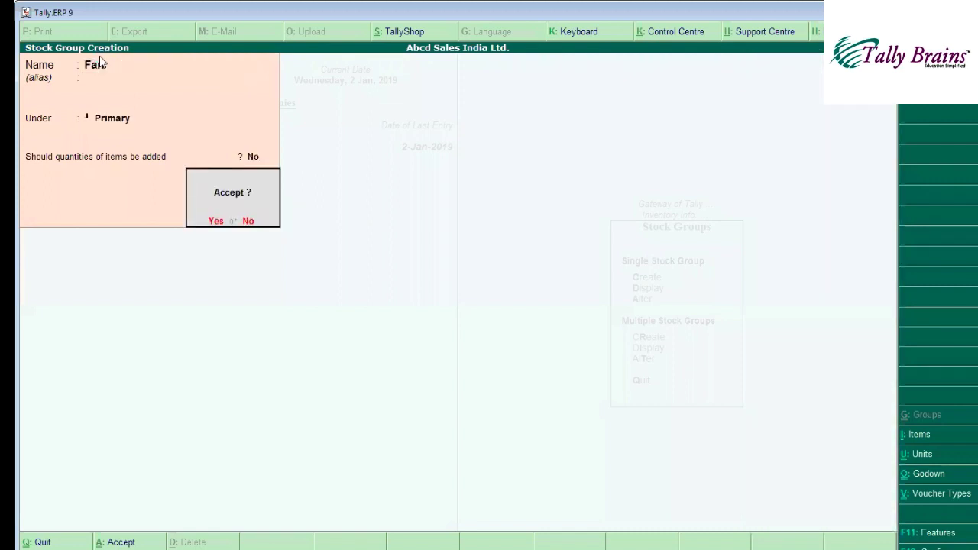
key(Return)
Step: Create the stock group Stand Fan under Fan, with item quantities added
text(Stand Fan)
key(Return)
key(Return)
text(Fan)
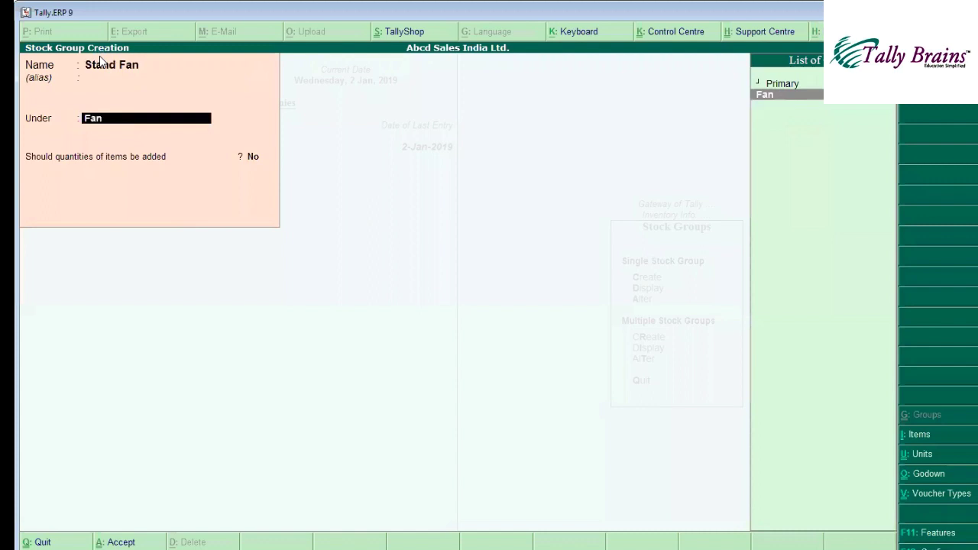
key(Return)
key(y)
key(Return)
key(Return)
Step: Create the stock group Wall Fan under Fan, with item quantities added
text(Wall Fan)
key(Return)
text(Fan)
key(Return)
key(y)
key(Return)
key(Return)
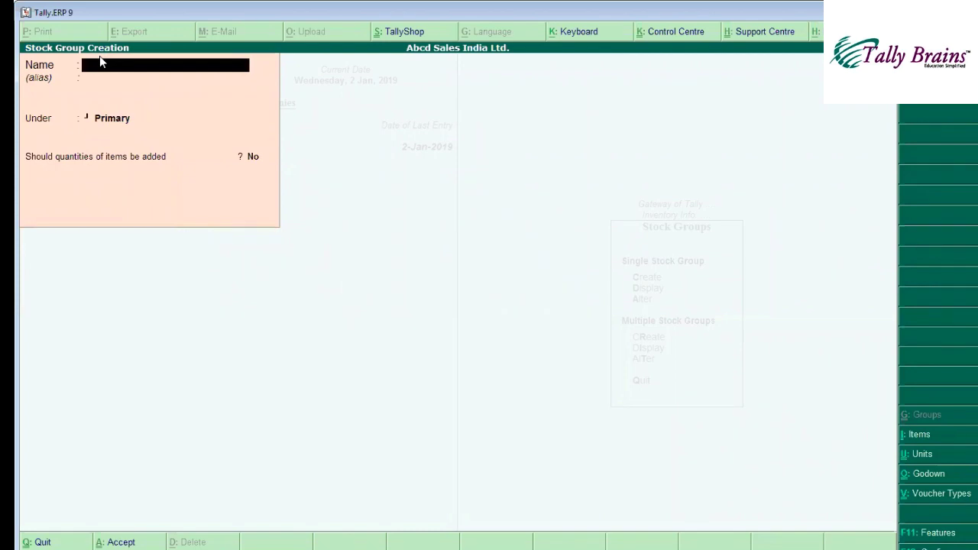
Step: Create the stock group Button Mobile under Mobile, with item quantities added
text(Button m)
text(obile)
key(Return)
key(Return)
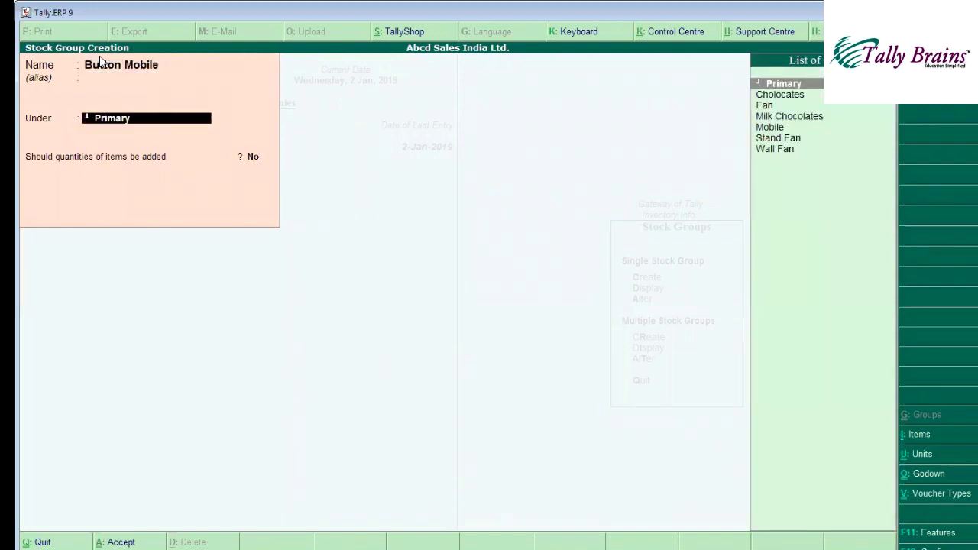
text(Mo)
key(Return)
key(y)
key(Return)
key(Return)
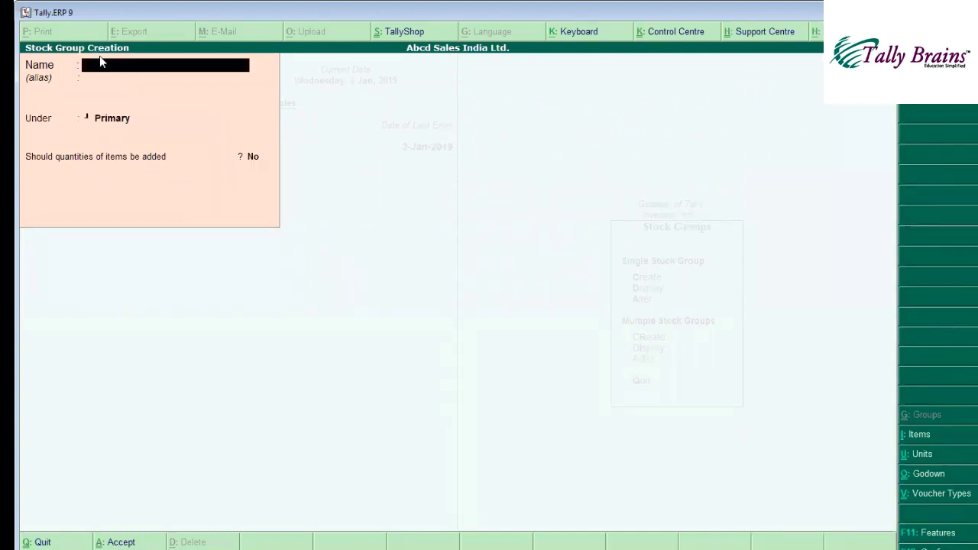
Step: Create the stock group Touch Pad under Mobile, with item quantities added
text(Touch Pad)
key(Return)
key(Return)
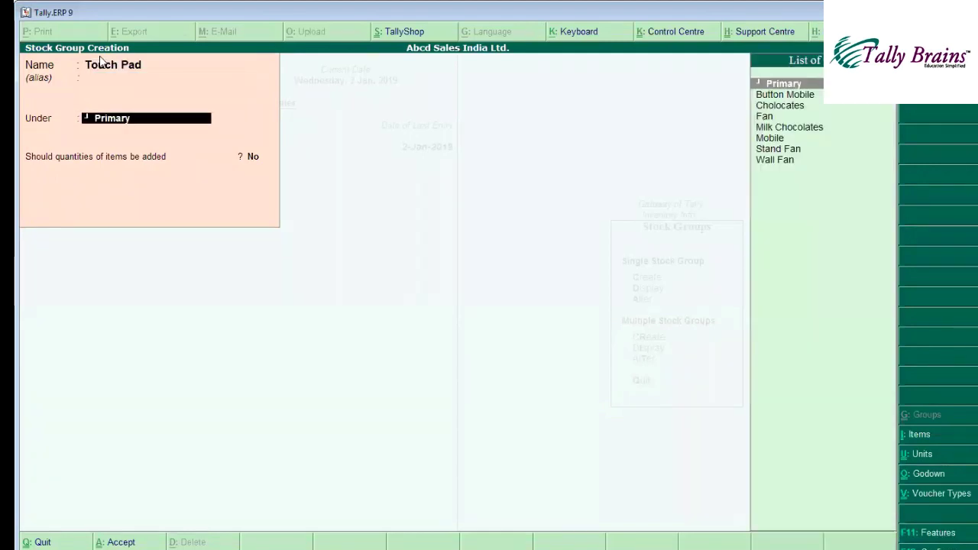
text(Mo)
key(Return)
key(y)
key(Return)
key(Return)
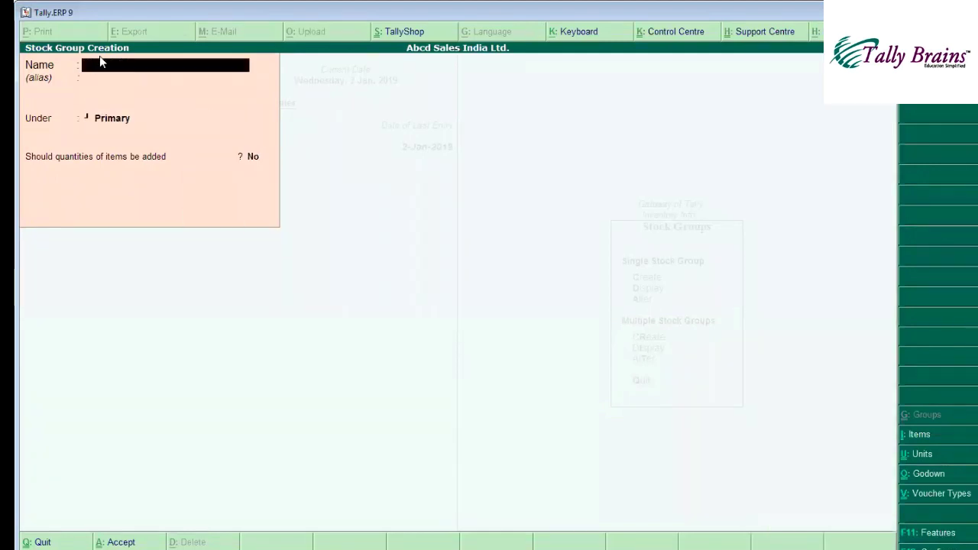
Step: Leave stock group creation and start a new single stock item named "Khetan Ceiling Fan 45w"
key(Escape)
key(Escape)
key(Down)
key(Return)
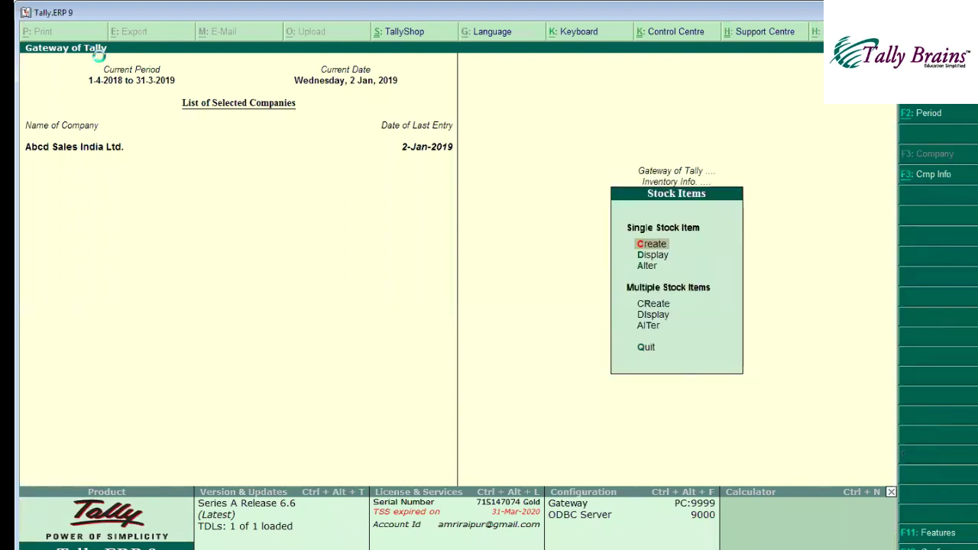
key(Return)
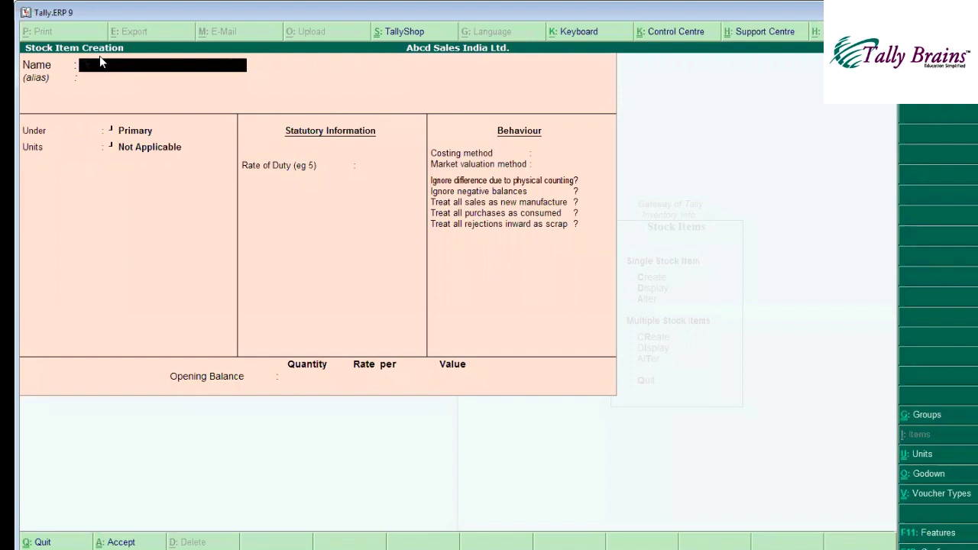
text(Khetan Ceiling Fan 45w)
key(Return)
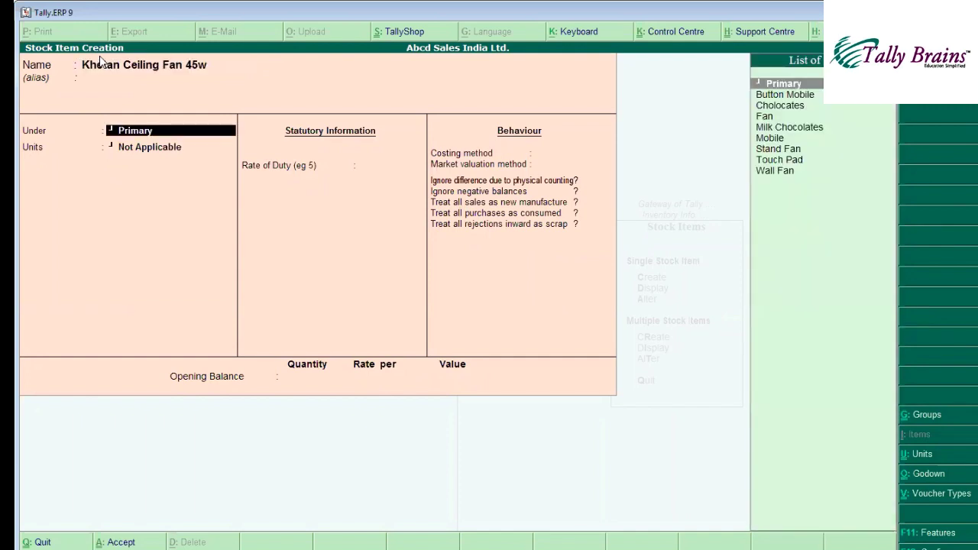
Step: Search the list of stock groups for a ceiling fan group to place the item under
text(c)
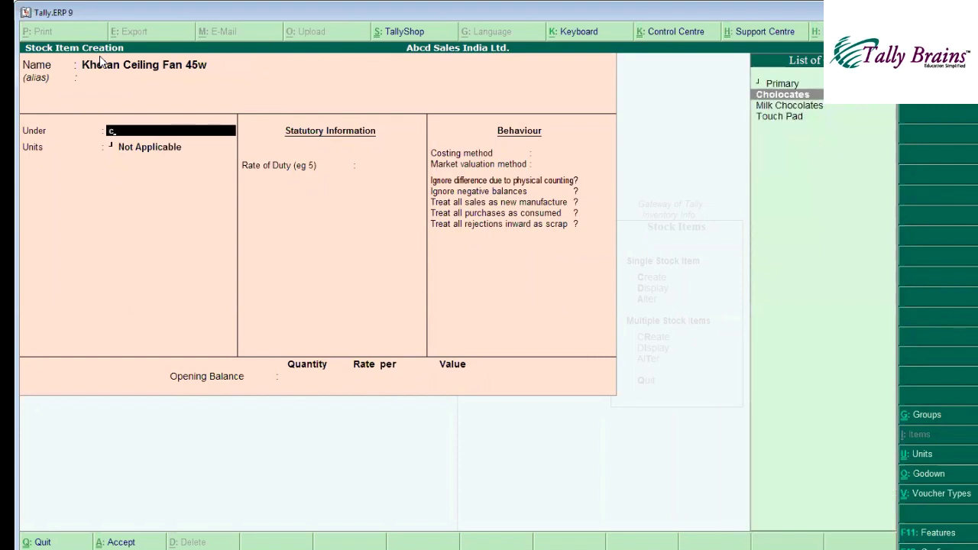
key(BackSpace)
key(Up)
key(Up)
key(Up)
key(Up)
key(Up)
key(Up)
key(Up)
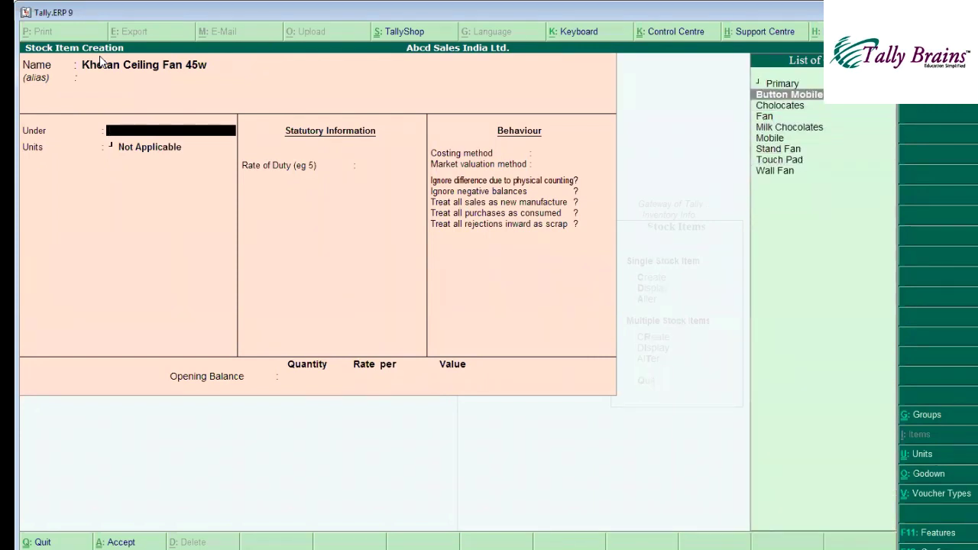
key(Up)
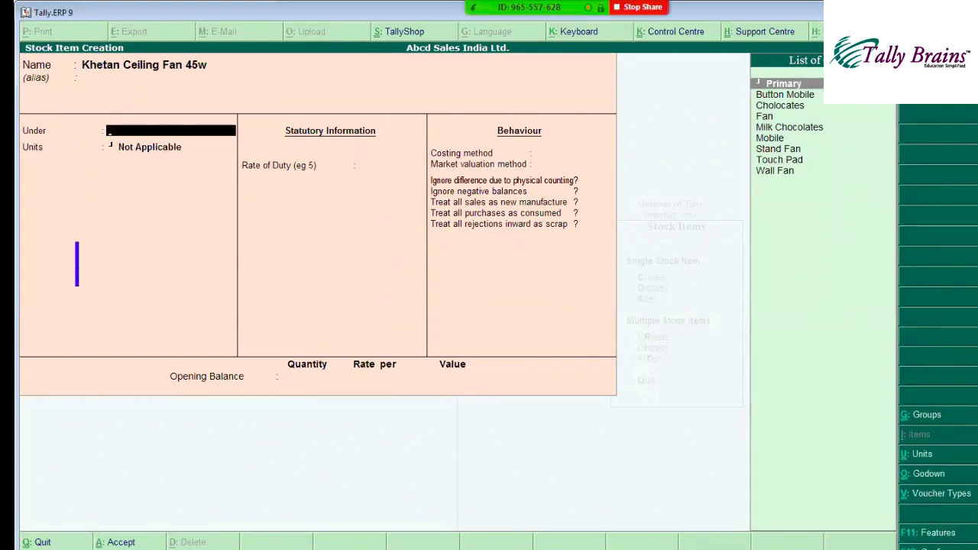
Step: Write the blue note "Alt+C - Create" over the stock item form, and clear the annotation
text(Alt+C)
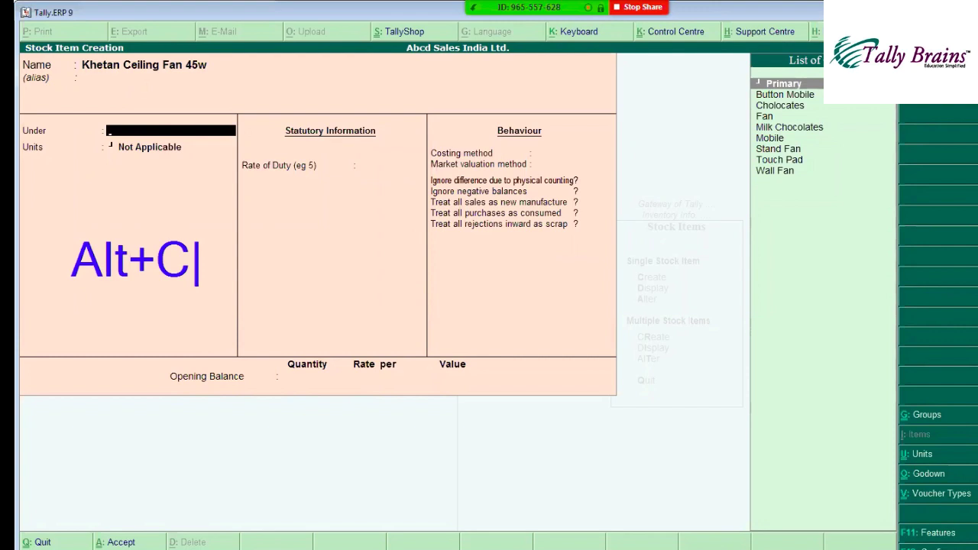
text(- Create)
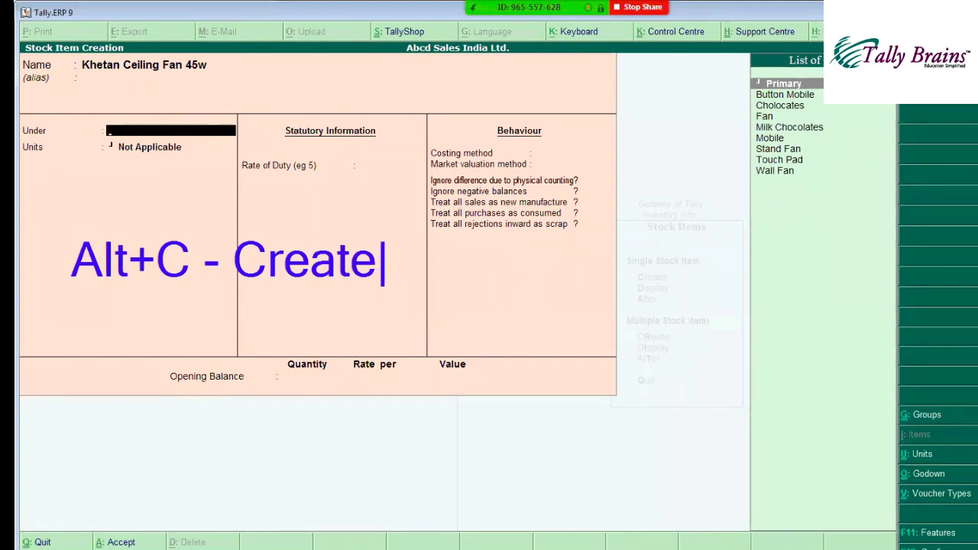
key(Escape)
key(Escape)
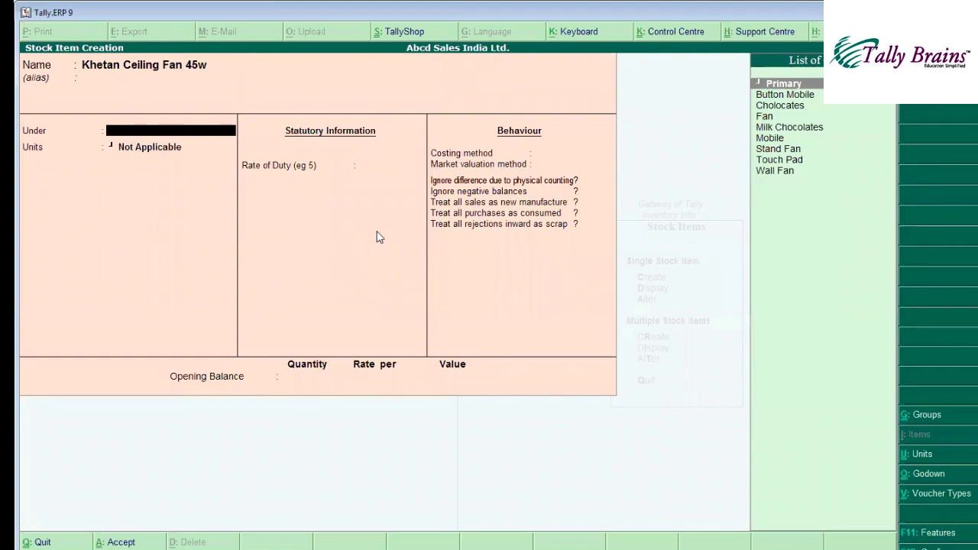
Step: From the item's Under field, create a secondary stock group Ceiling Fan under Fan, with item quantities added
key(alt+c)
text(Ceiling Fan)
key(Return)
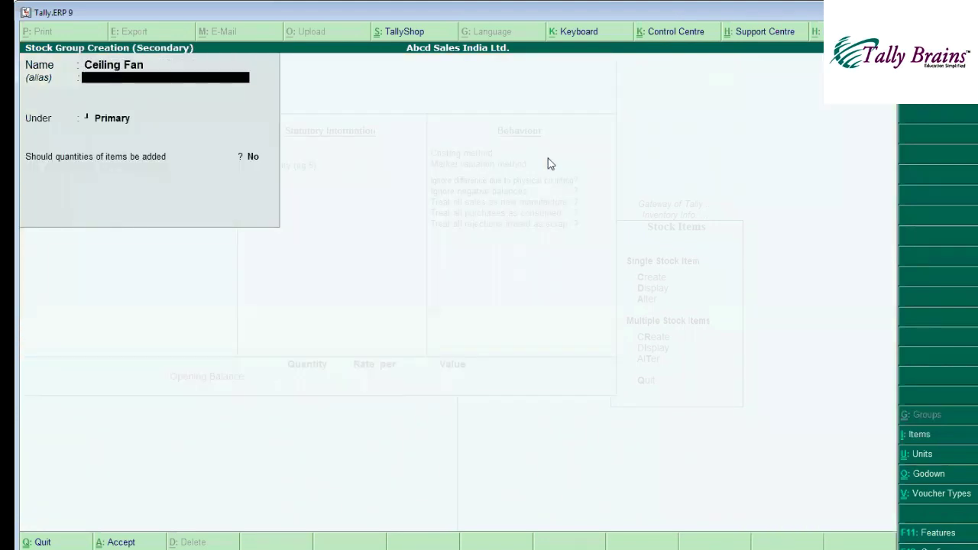
key(Return)
text(Fan)
key(Return)
text(y)
key(ctrl+a)
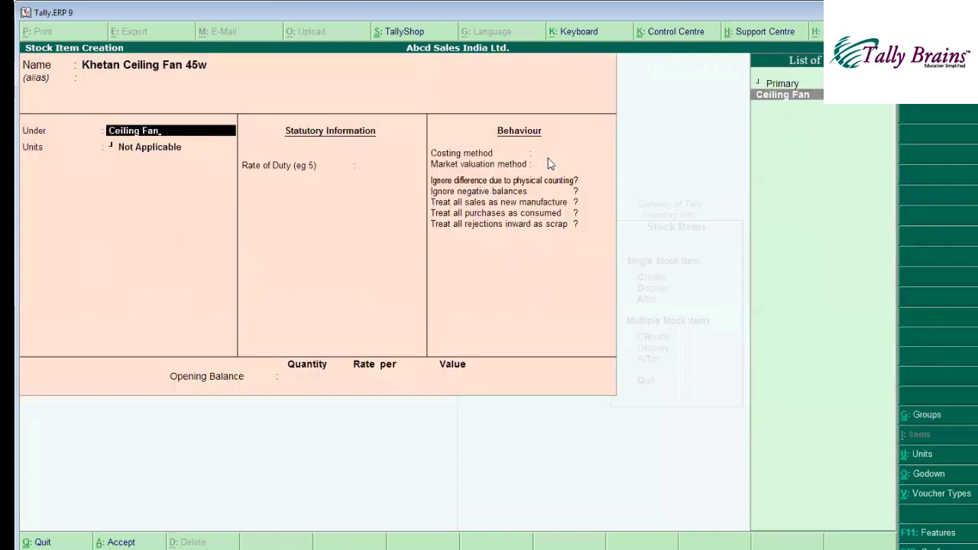
Step: Go back over the stock item's name and parent group, and leave the form for the Inventory Info menu without saving
key(BackSpace)
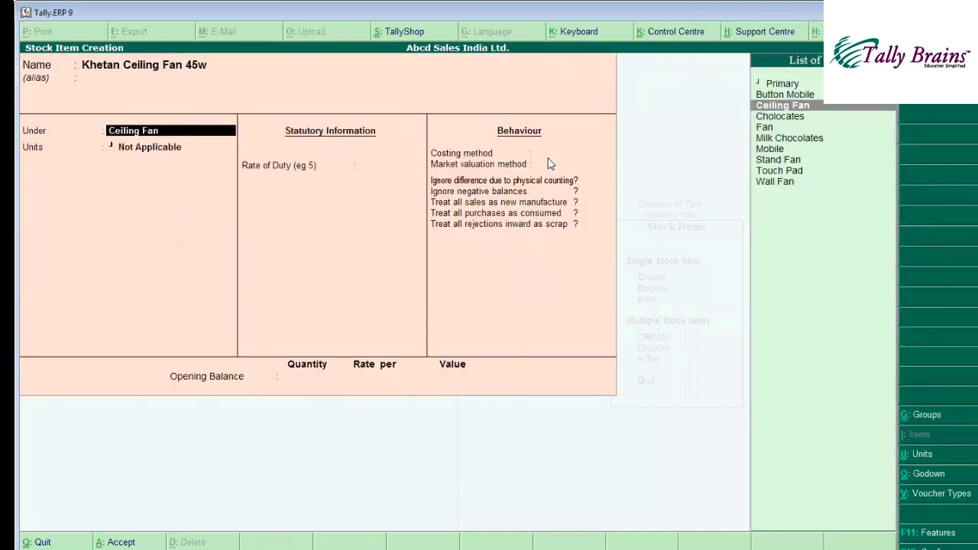
key(BackSpace)
key(BackSpace)
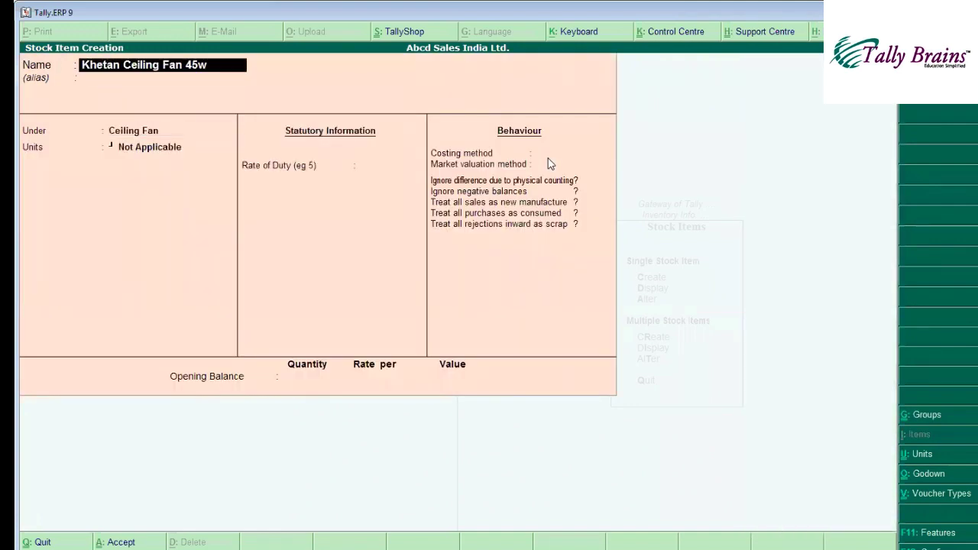
key(Return)
key(Return)
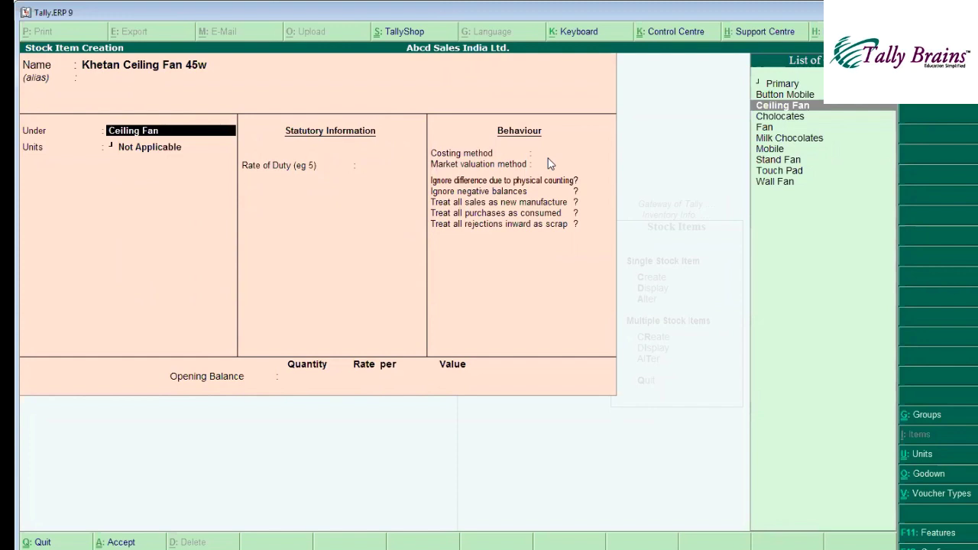
key(Escape)
key(Escape)
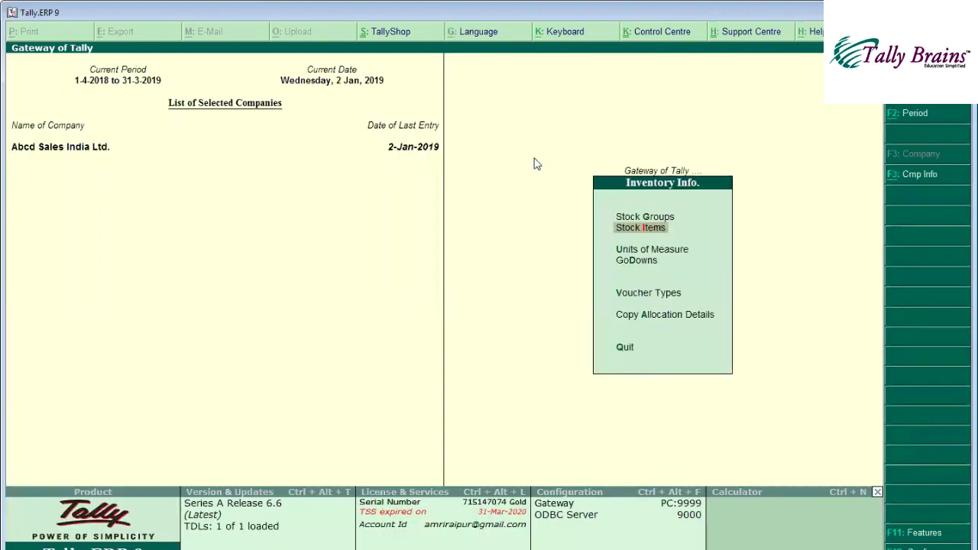
Step: Open the creation form for a new unit of measure
key(g)
key(c)
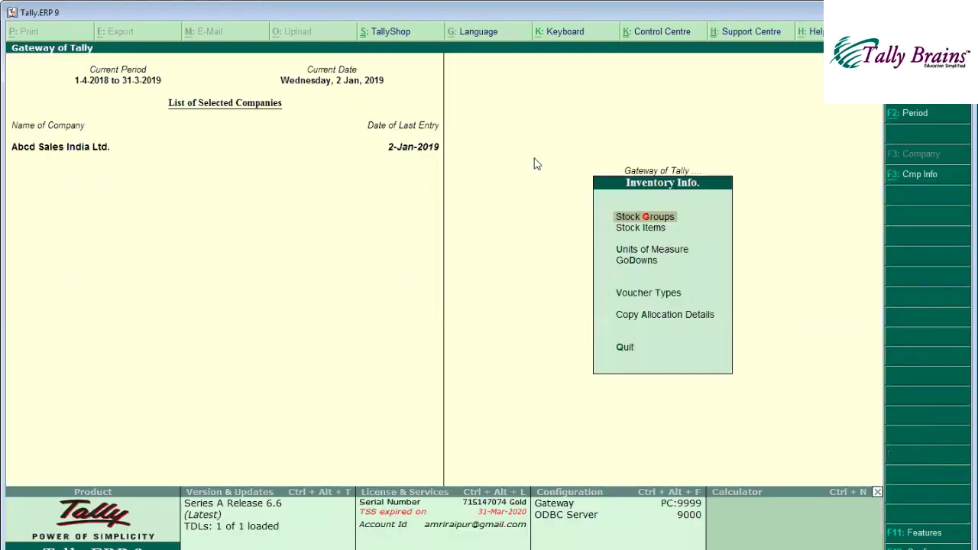
key(Down)
key(Down)
key(Return)
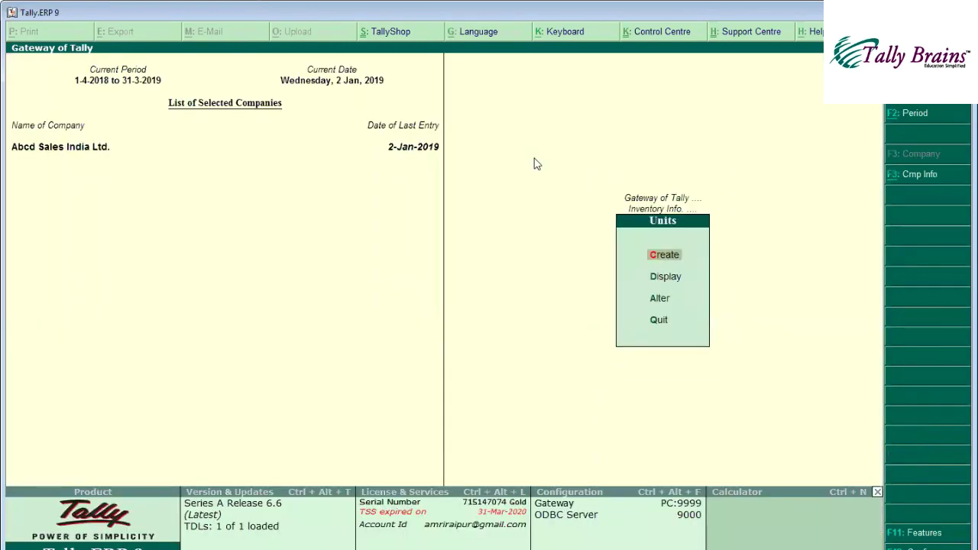
key(Return)
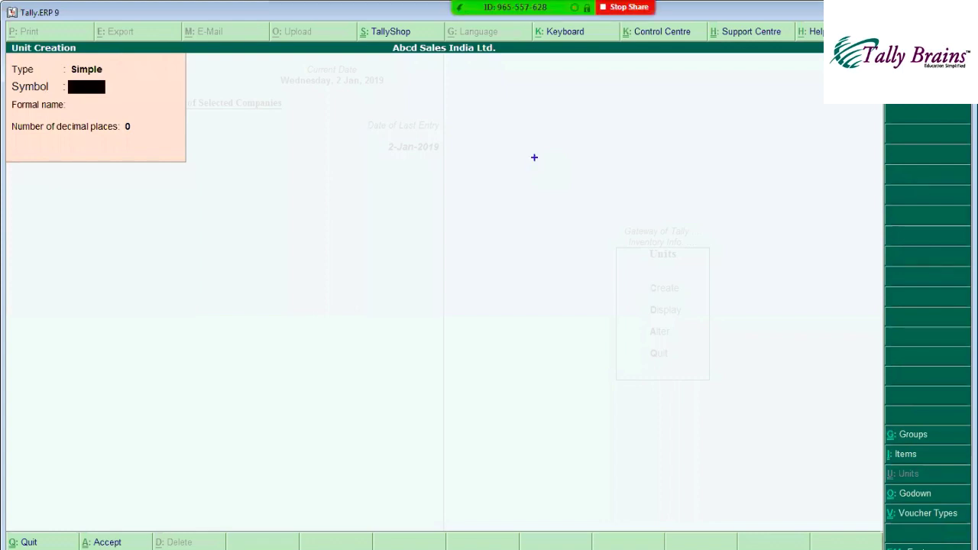
Step: Write the blue note "Unit of measure, UOM -, Simple, Compound" on four lines over the unit form, and clear the annotation
text(U)
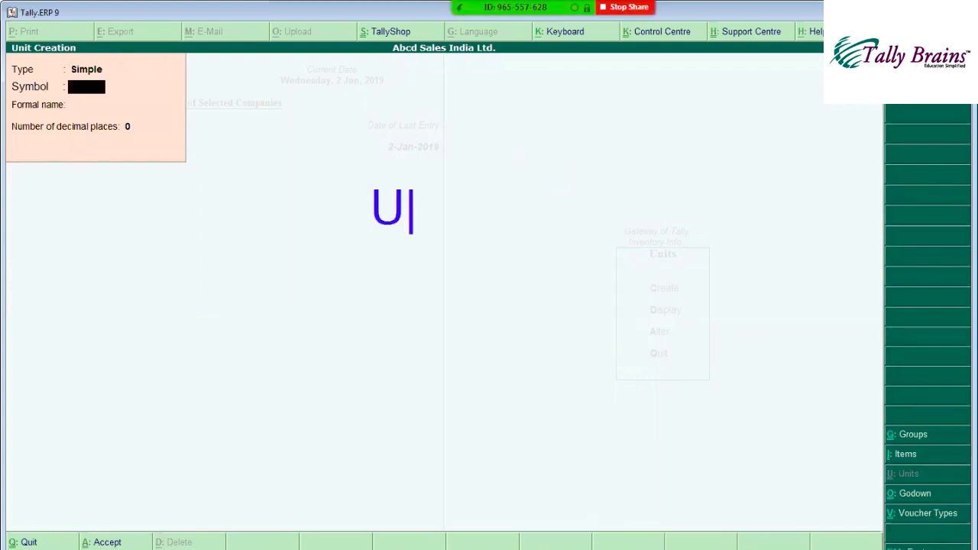
text(nit of measure)
key(Return)
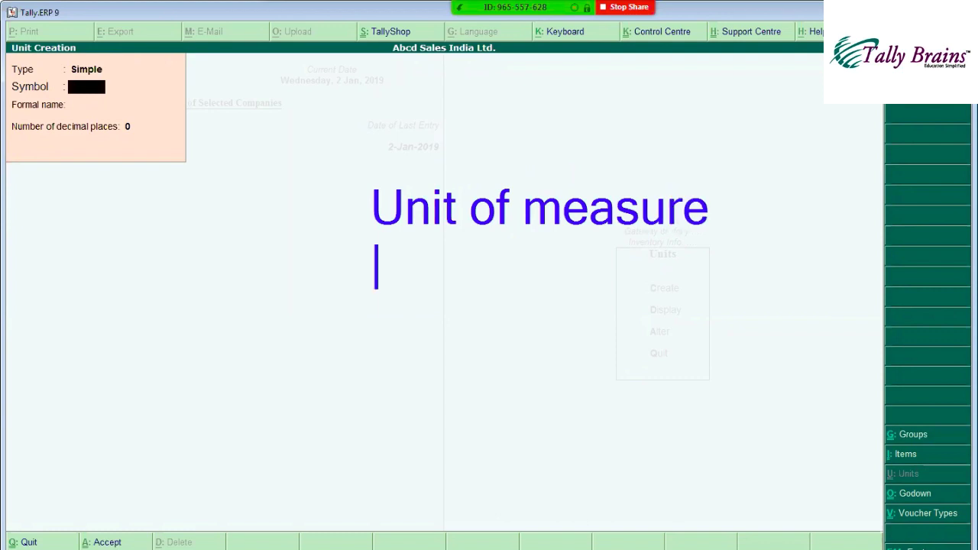
text(UOM)
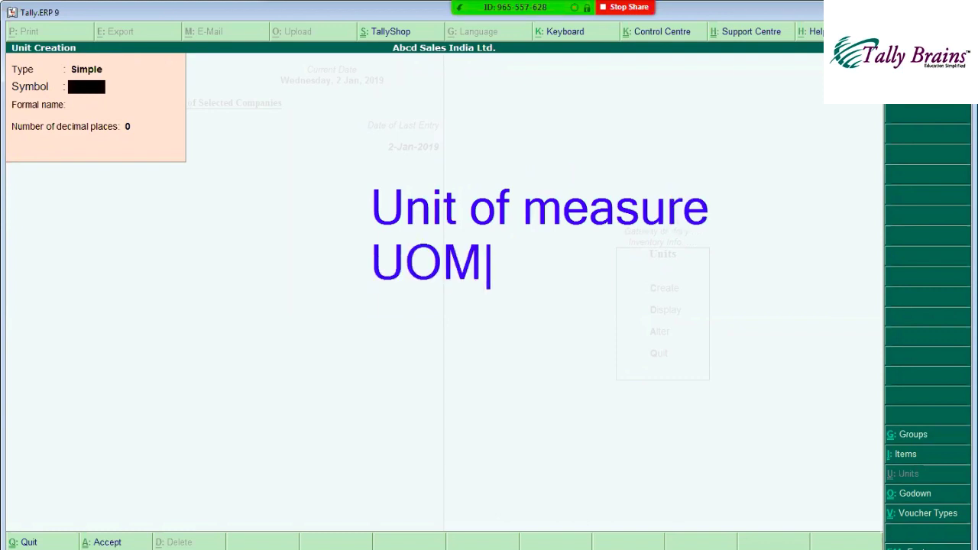
text( -)
key(Return)
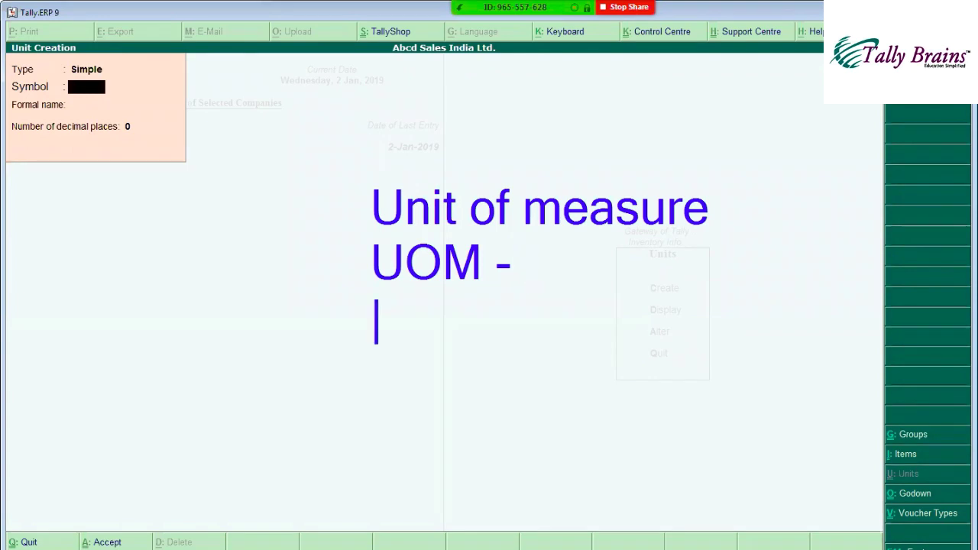
text(Simple)
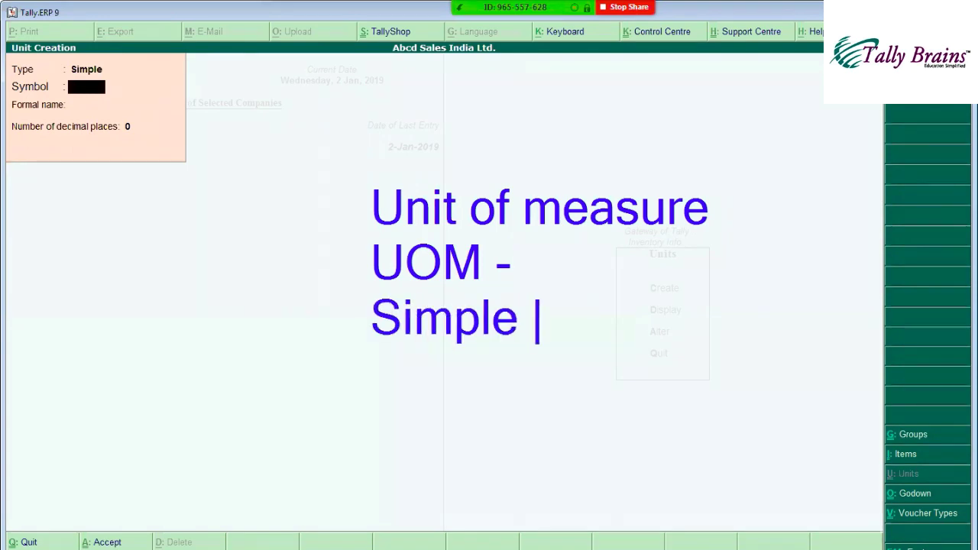
key(Return)
text(Compound)
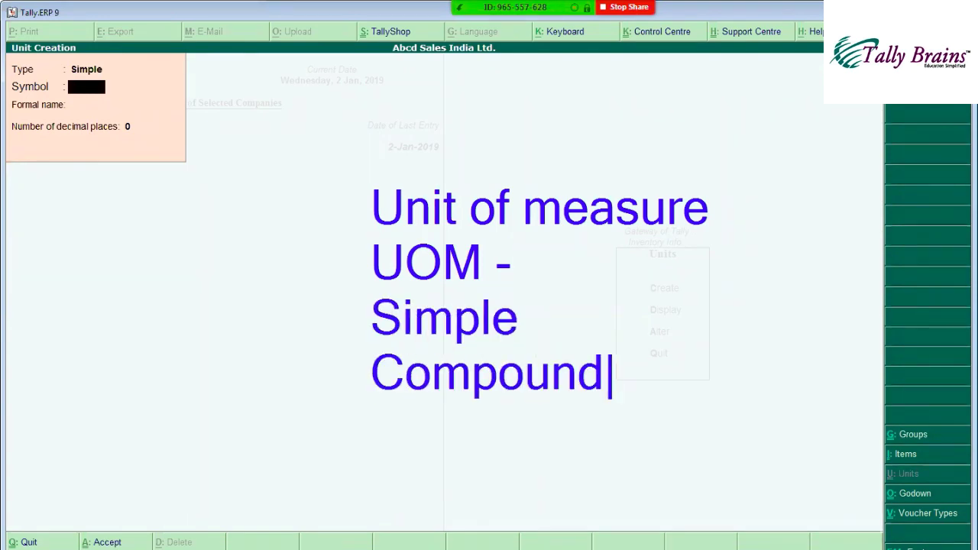
key(Escape)
key(Escape)
Step: Return to the Gateway of Tally and reopen the unit of measure creation form from Inventory Info
key(Escape)
key(Return)
key(Escape)
key(Escape)
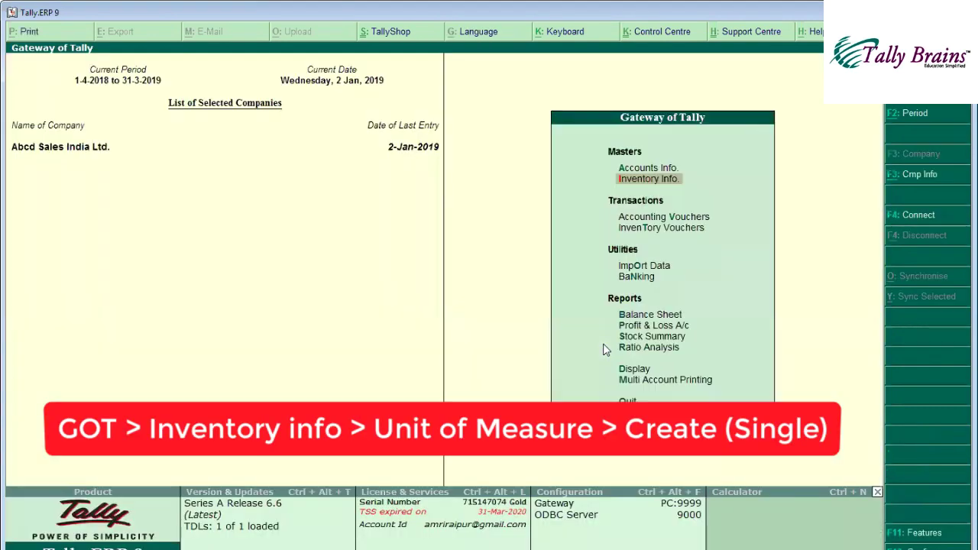
key(Return)
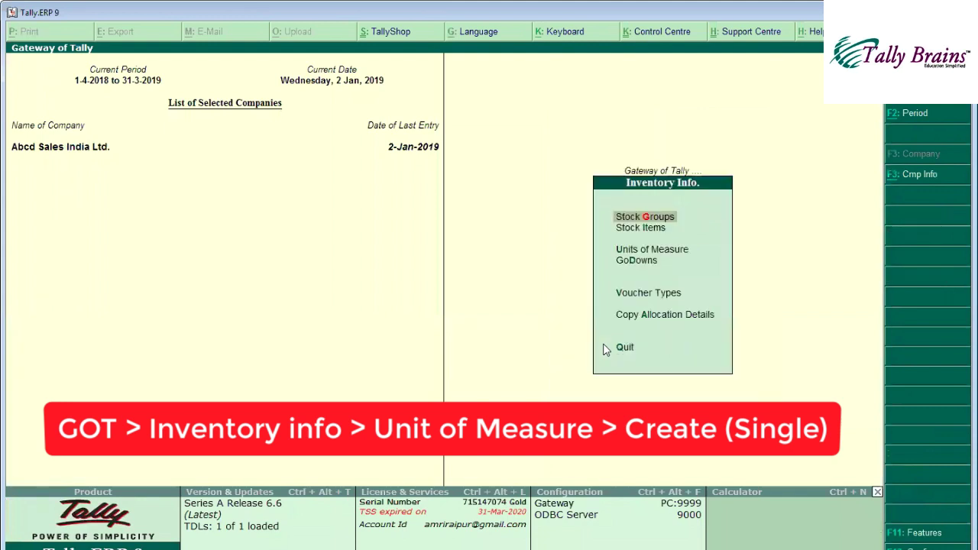
key(Down)
key(Down)
key(Return)
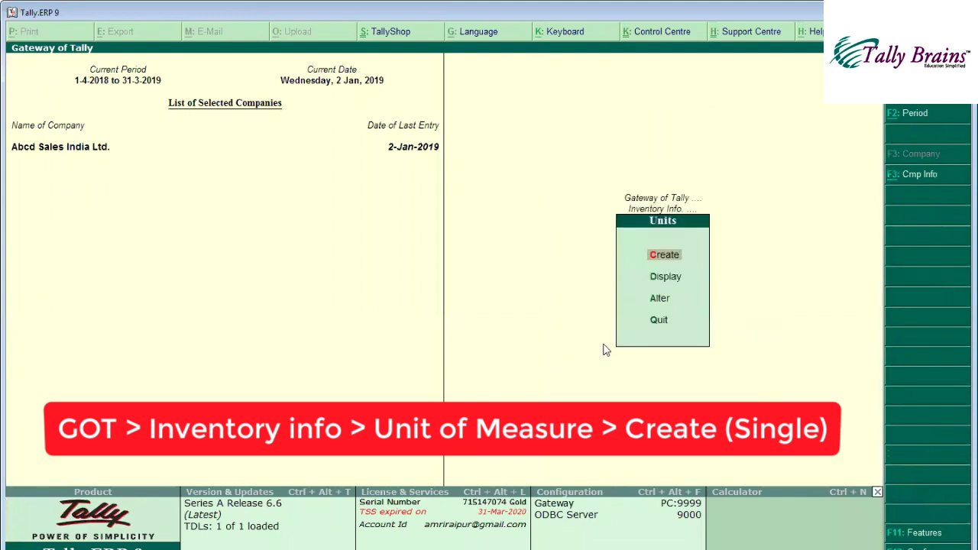
key(Return)
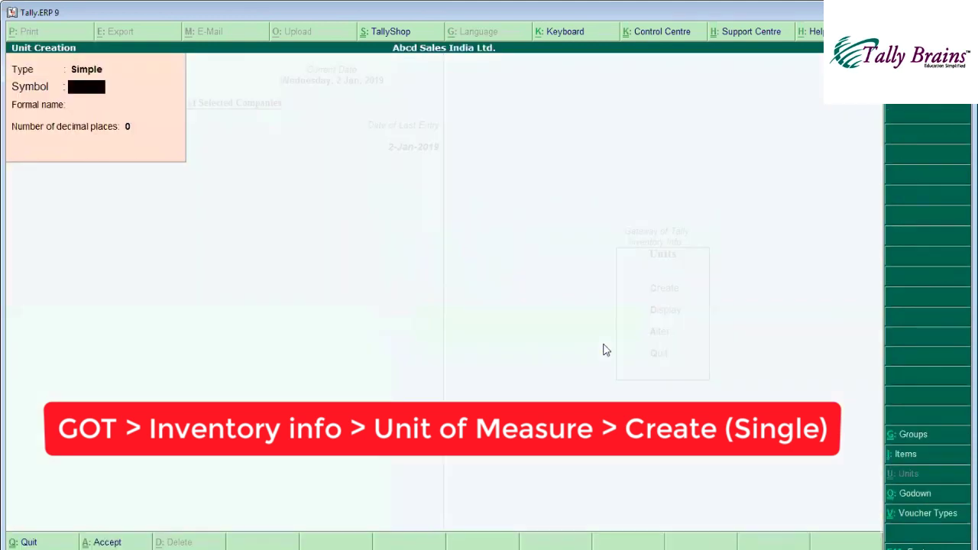
Step: Try to create a simple unit of measure with the symbol "kgs", and leave the creation form without saving
text(kgs)
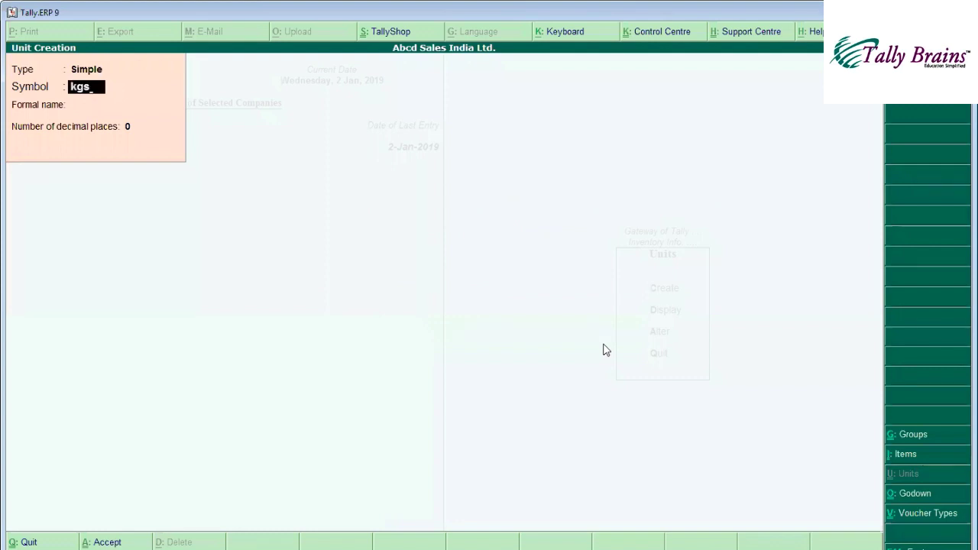
key(BackSpace)
key(BackSpace)
key(BackSpace)
text(KGS)
key(BackSpace)
key(BackSpace)
key(BackSpace)
text(kg)
key(BackSpace)
key(BackSpace)
text(kgs)
key(Return)
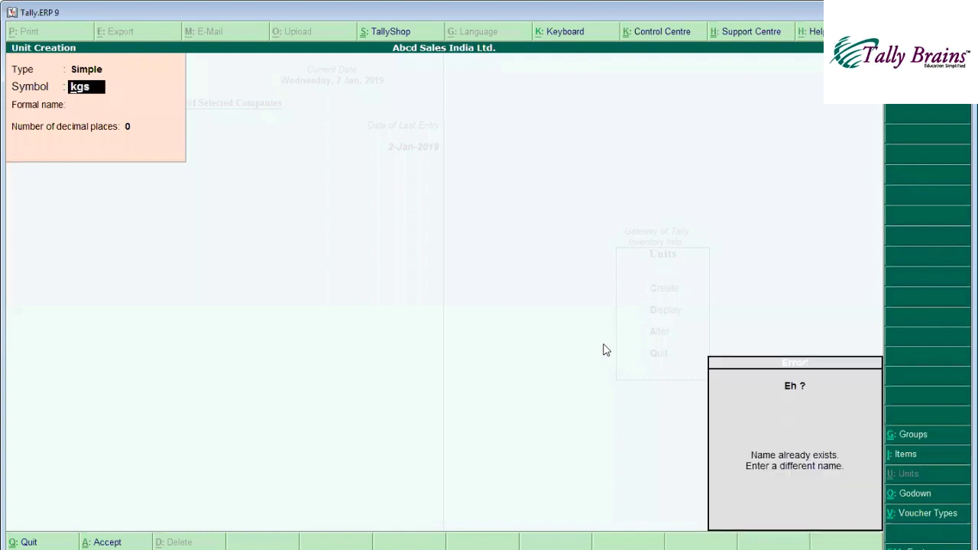
key(Escape)
key(Escape)
key(Return)
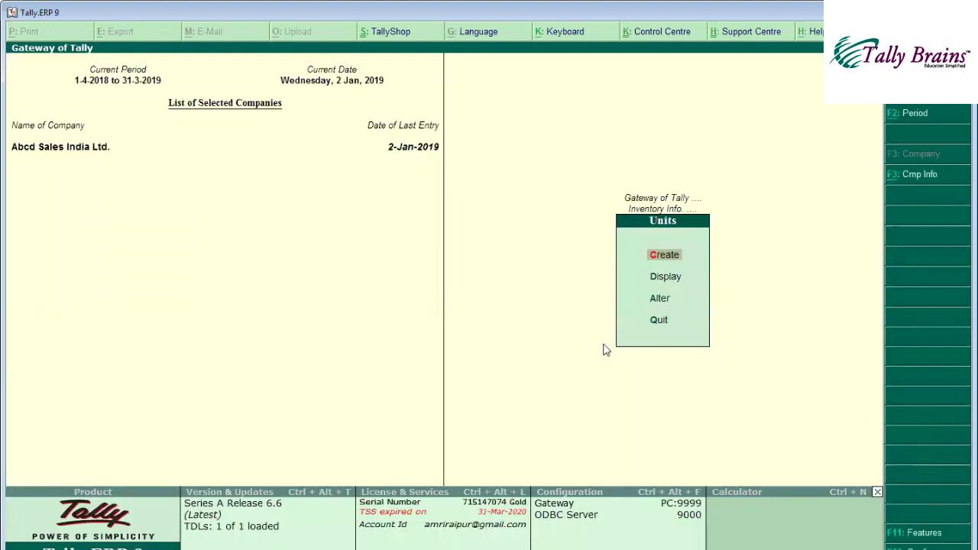
Step: Open the kgs unit for alteration, clear its formal name and go on to the number of decimal places
text(akg)
key(Return)
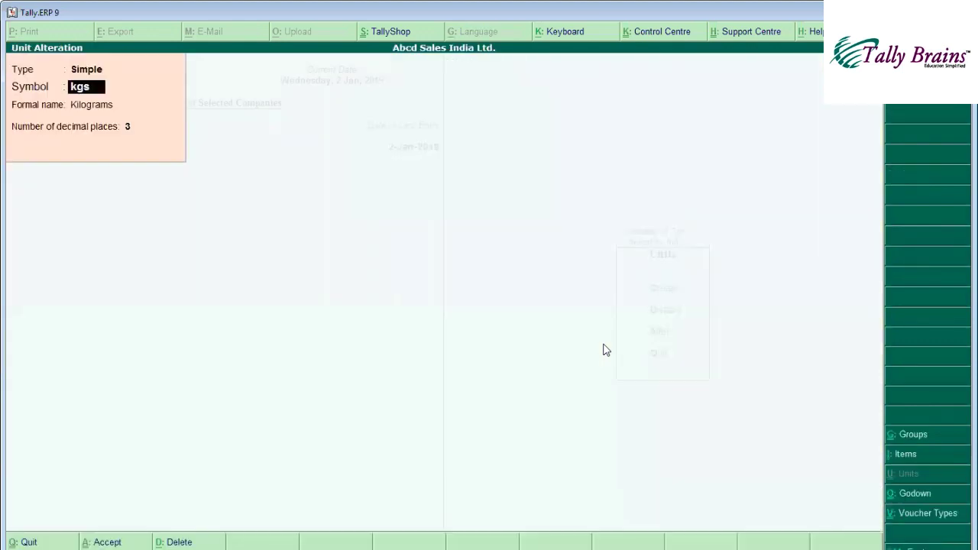
key(Return)
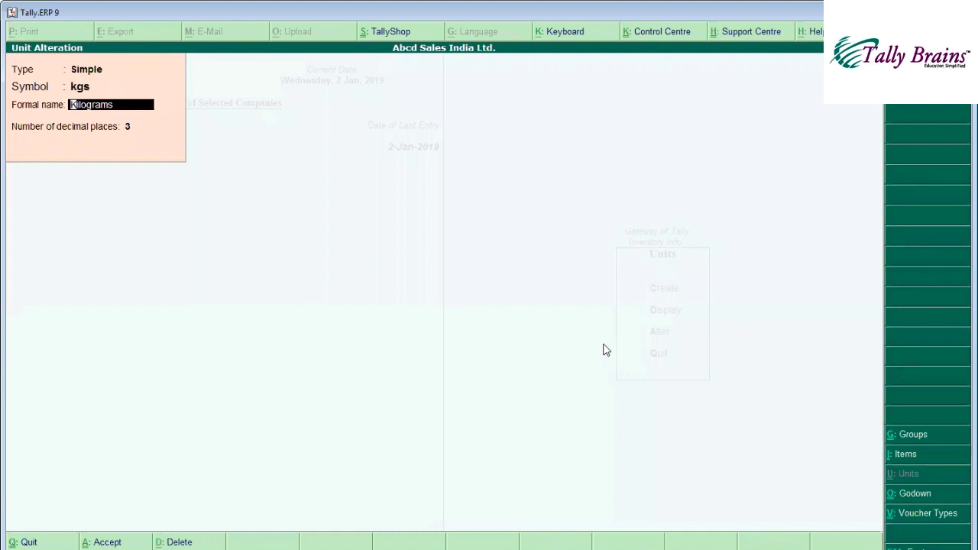
key(BackSpace)
key(Return)
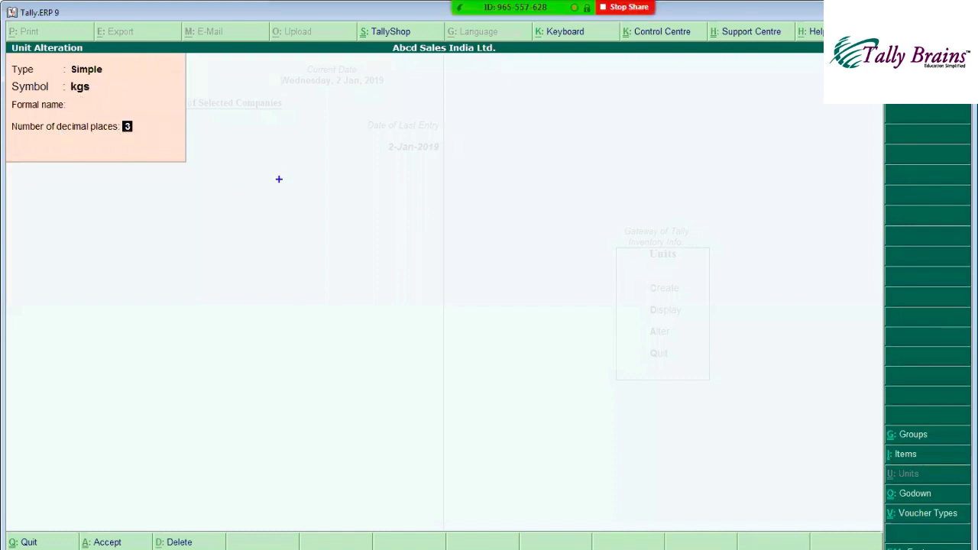
Step: Write the blue note "kgs - 3 ?" and "kgs = grams 1000" on two lines over the unit form
text(kgs - 3 )
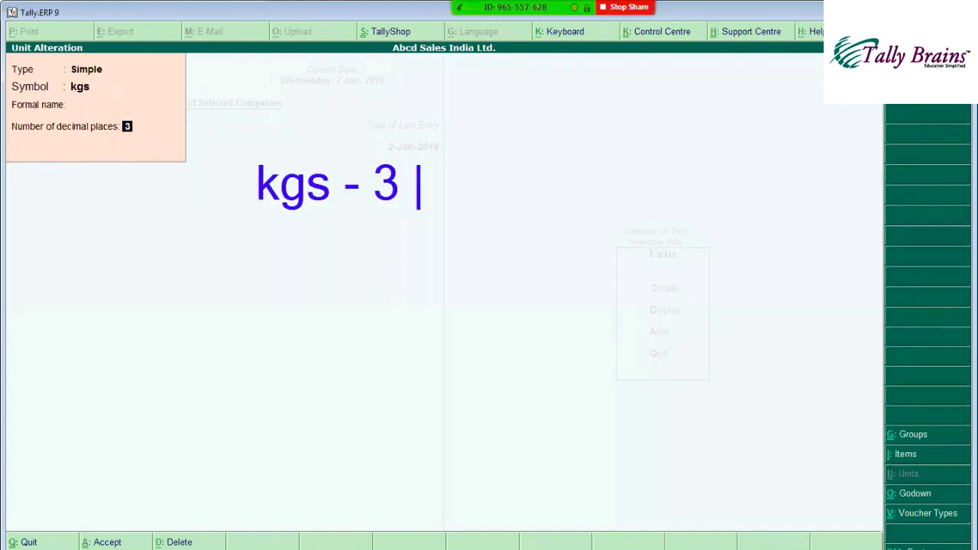
text(?)
key(Return)
text(kgs )
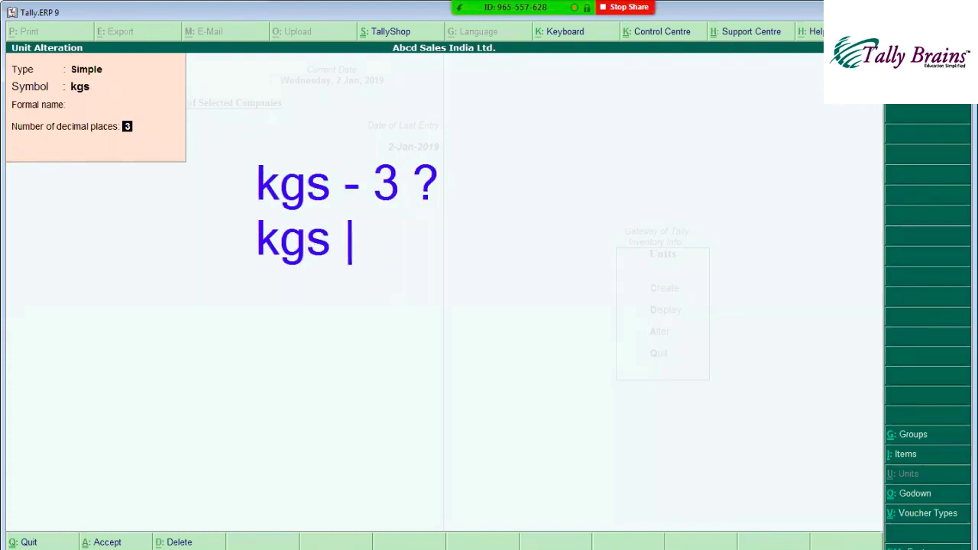
text(=)
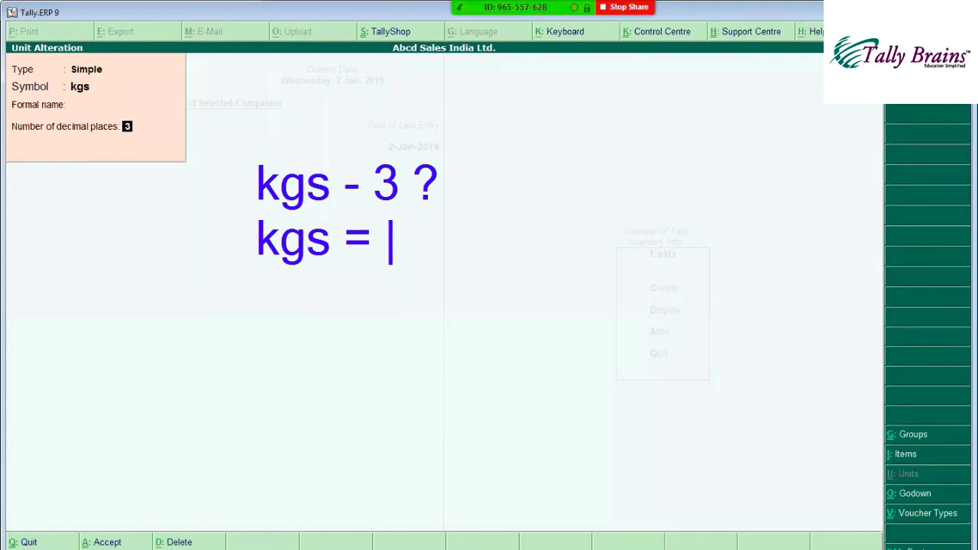
text(grams )
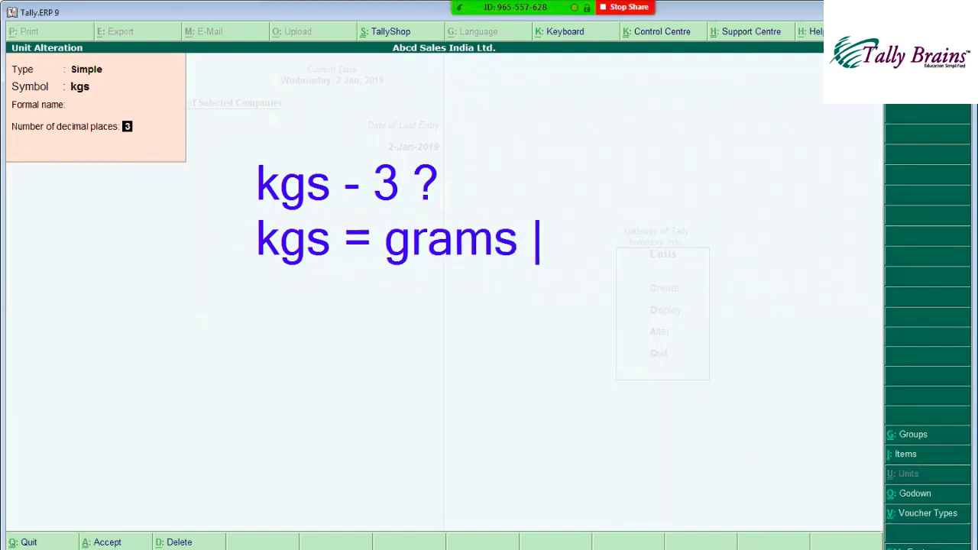
text(1000)
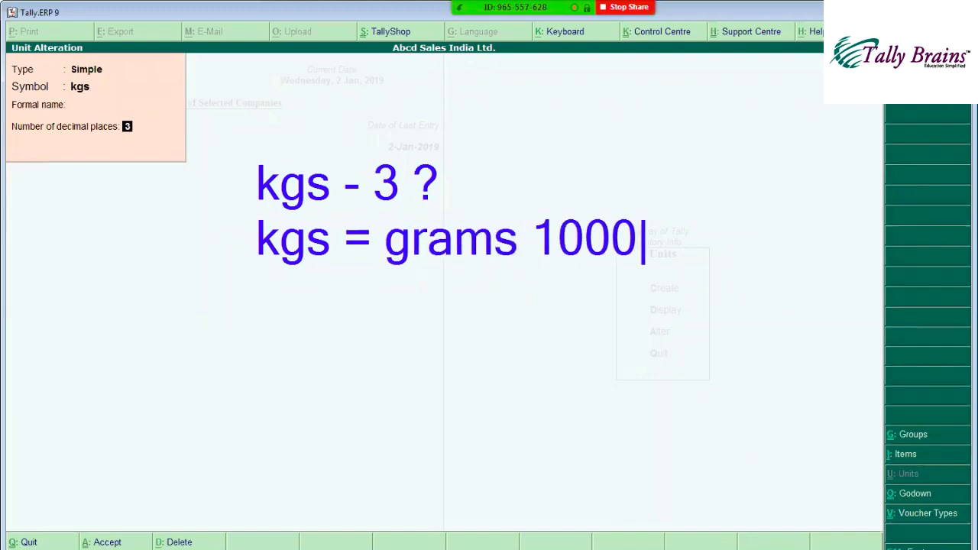
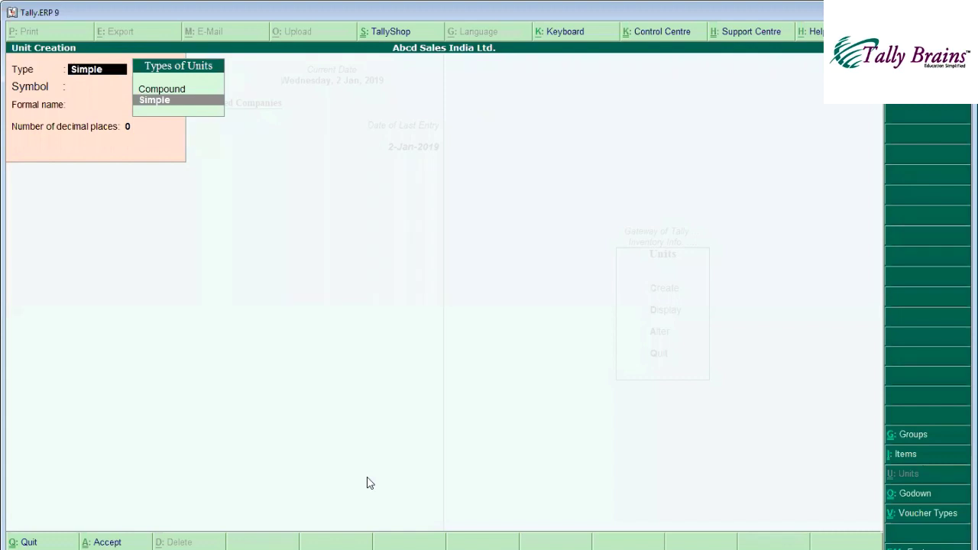
Step: Set the new unit's type to Compound with c.s. as its first unit
key(Return)
key(BackSpace)
key(Up)
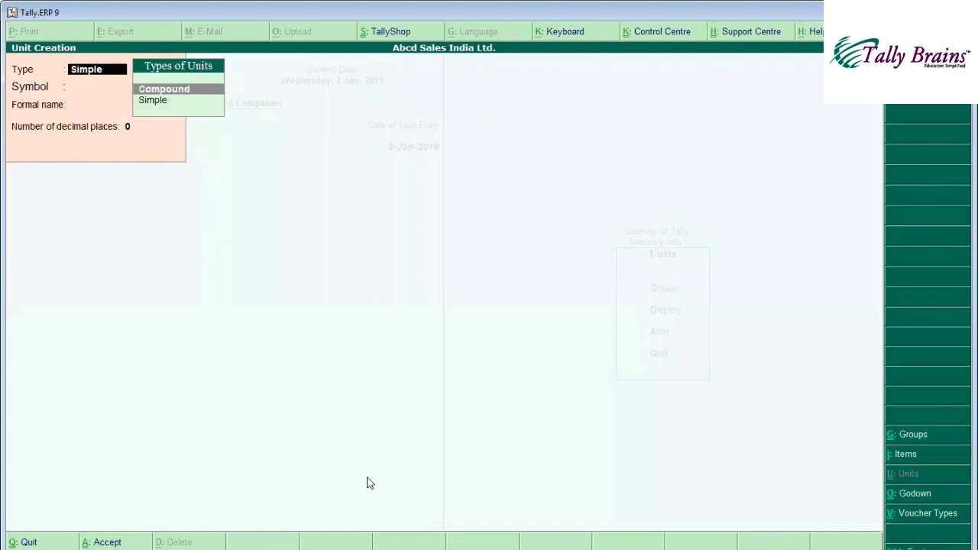
key(Return)
key(Down)
key(Return)
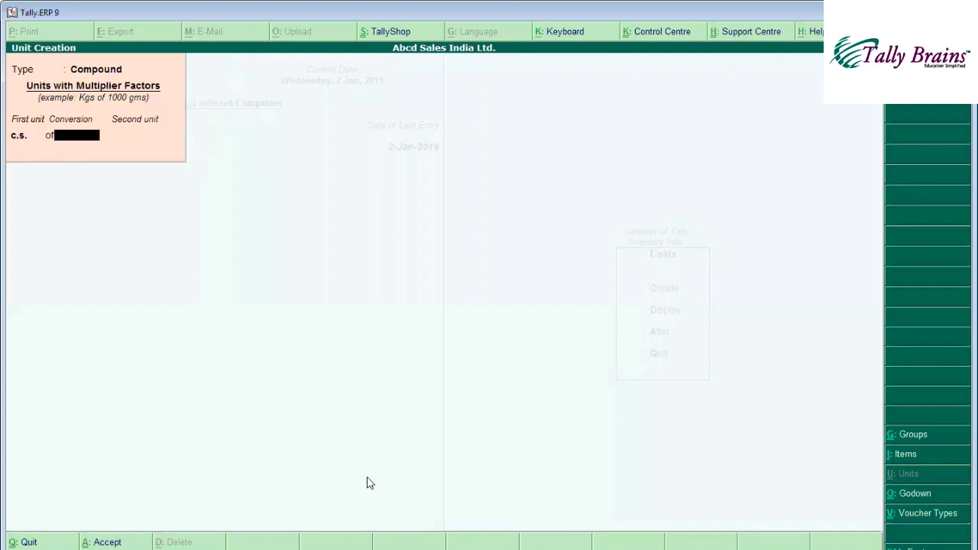
Step: Try to save the compound unit with conversion 30 and second unit pcs, and return to the Inventory Info menu
text(45)
key(BackSpace)
text(30)
key(BackSpace)
key(BackSpace)
key(BackSpace)
text(30)
key(Return)
text(pcs)
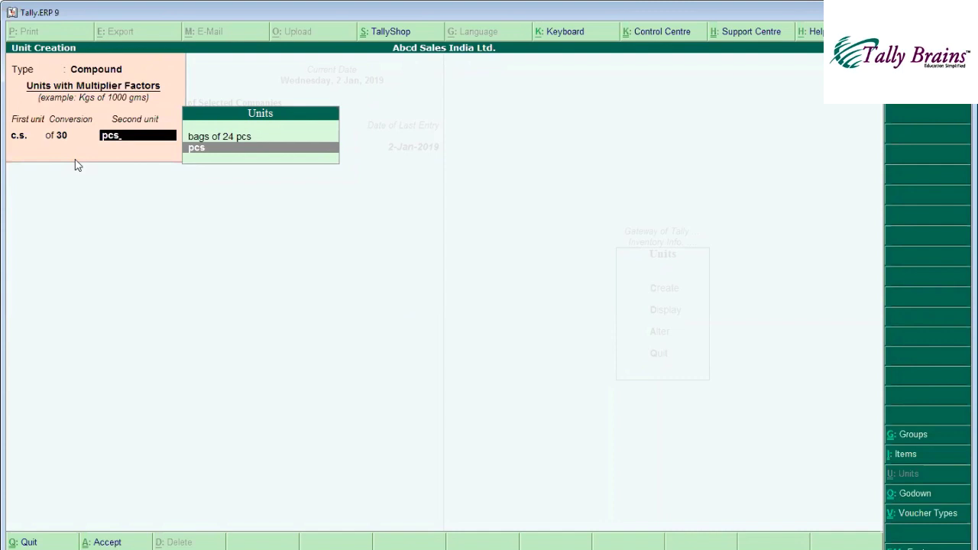
key(Return)
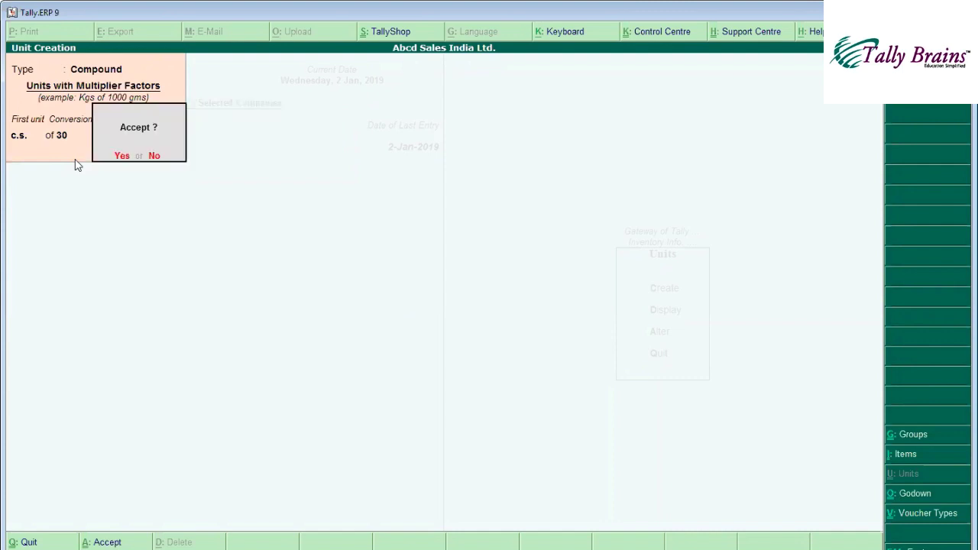
key(Return)
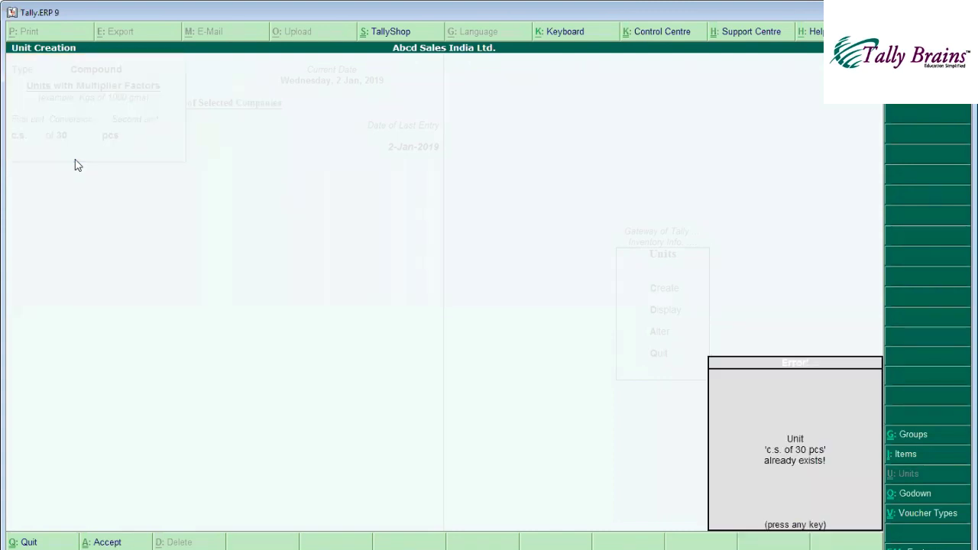
key(Return)
key(Return)
key(Escape)
key(Escape)
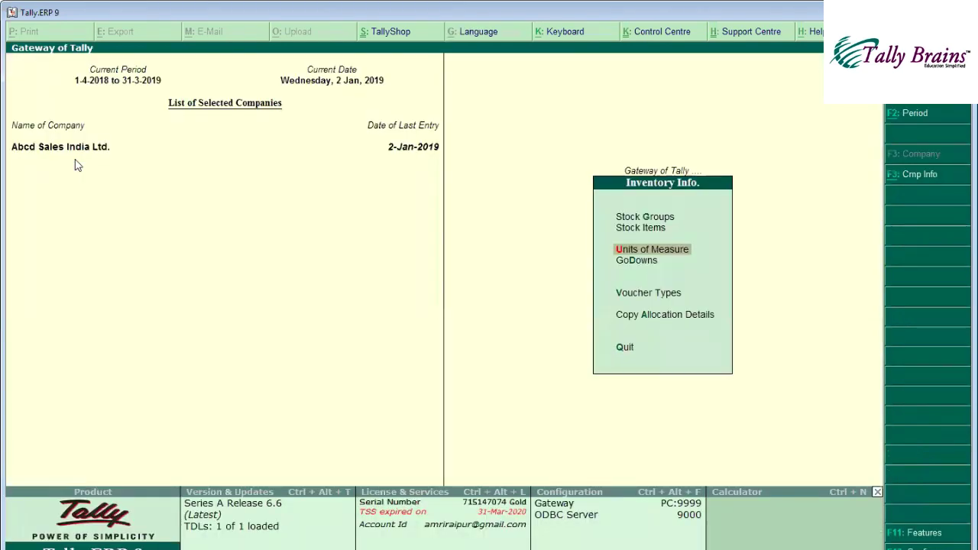
Step: Start a new single stock item named "Lux Soap 45g" under Primary
key(Up)
key(Return)
key(Return)
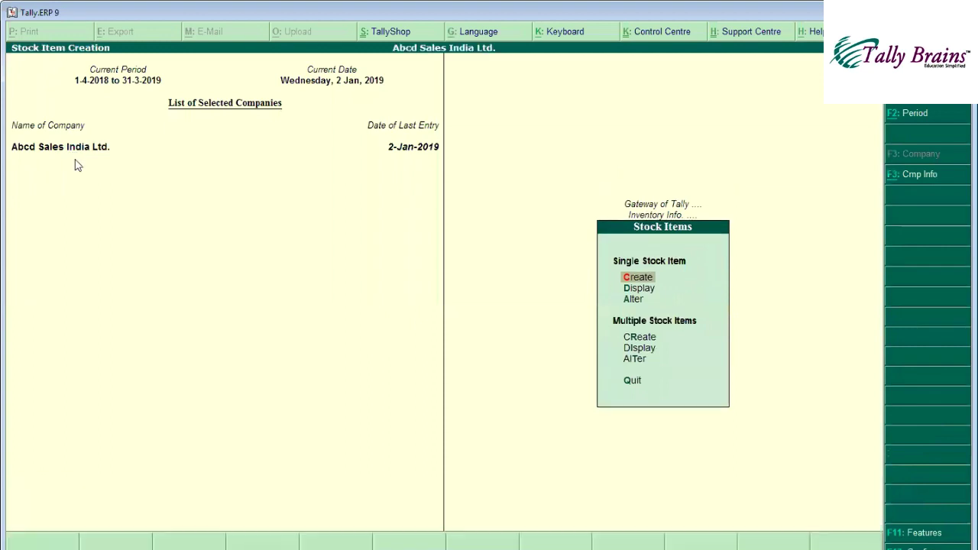
text(Lux)
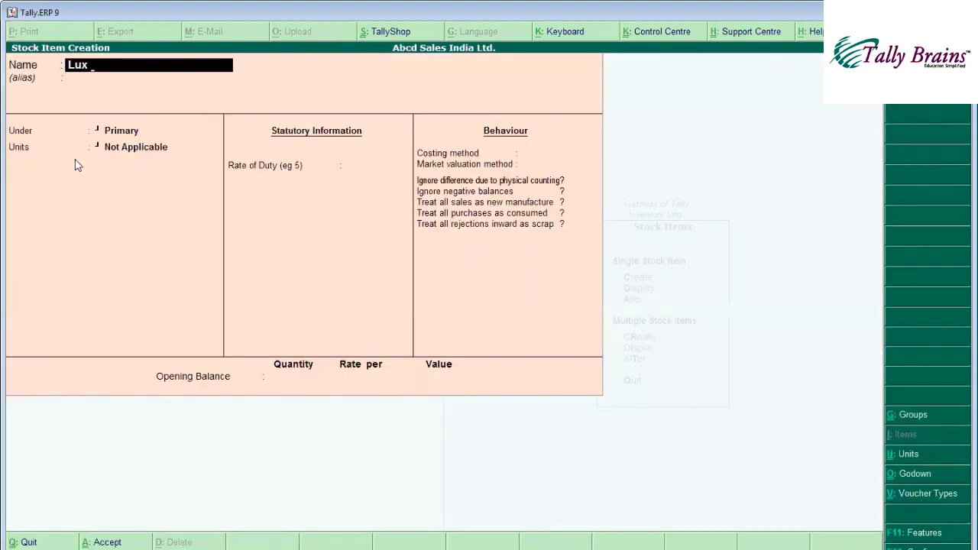
text( Soap 45g)
key(Return)
key(Return)
key(Return)
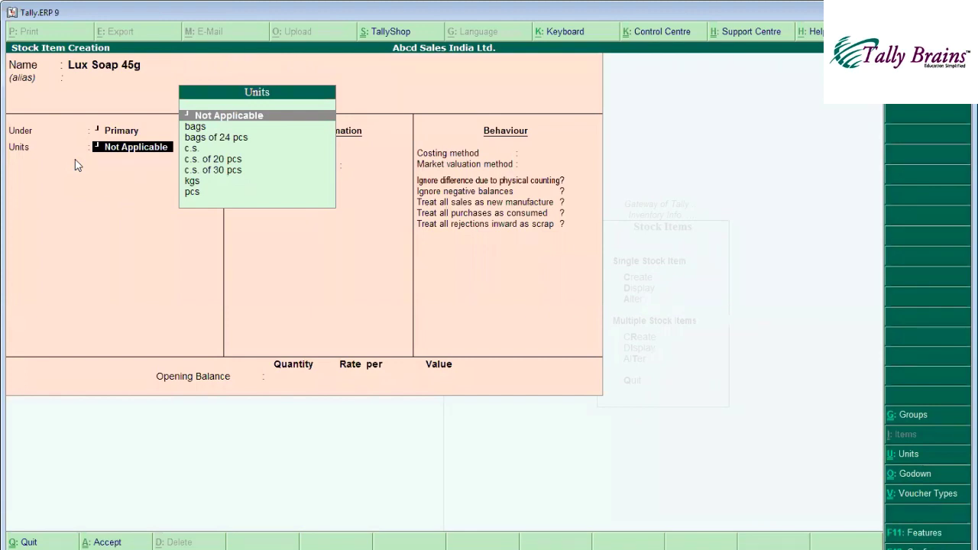
Step: Assign the unit "c.s. of 30 pcs" to the soap item and keep the defaults through to the opening balance quantity
text(c)
key(Down)
key(Down)
key(Return)
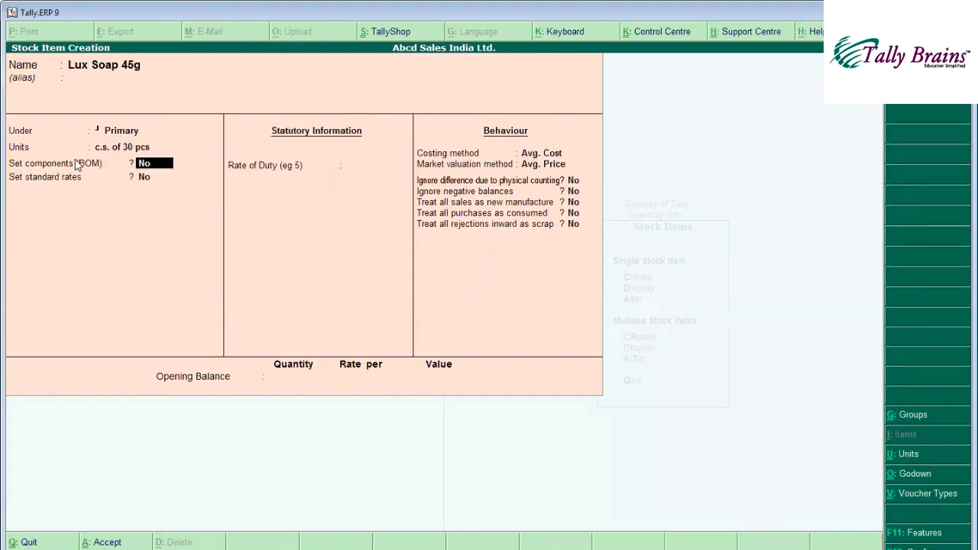
key(Return)
key(Return)
key(Return)
key(Return)
key(Return)
key(Return)
key(Return)
key(Return)
key(Return)
key(Return)
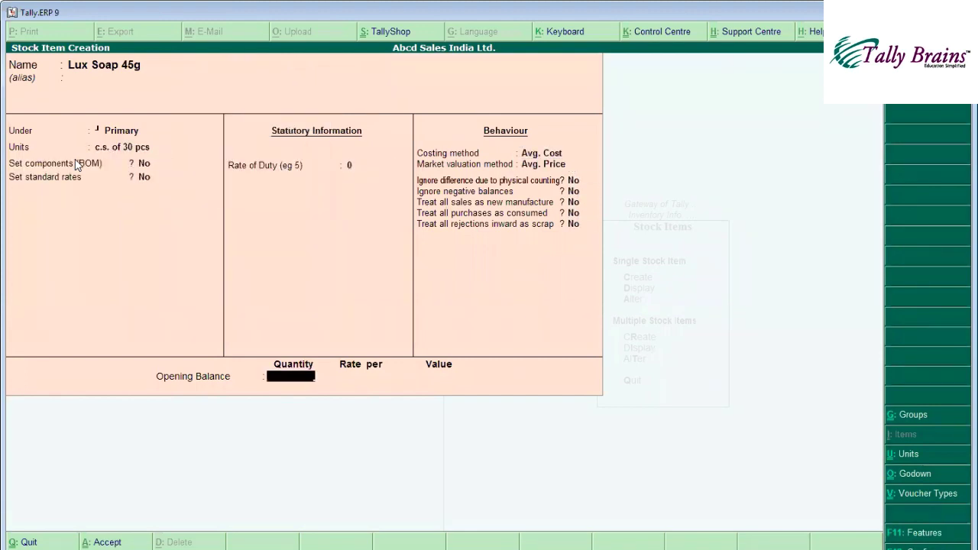
Step: Enter an opening quantity of 199 pcs for the soap and return from its godown allocation
text(199pcs)
key(Return)
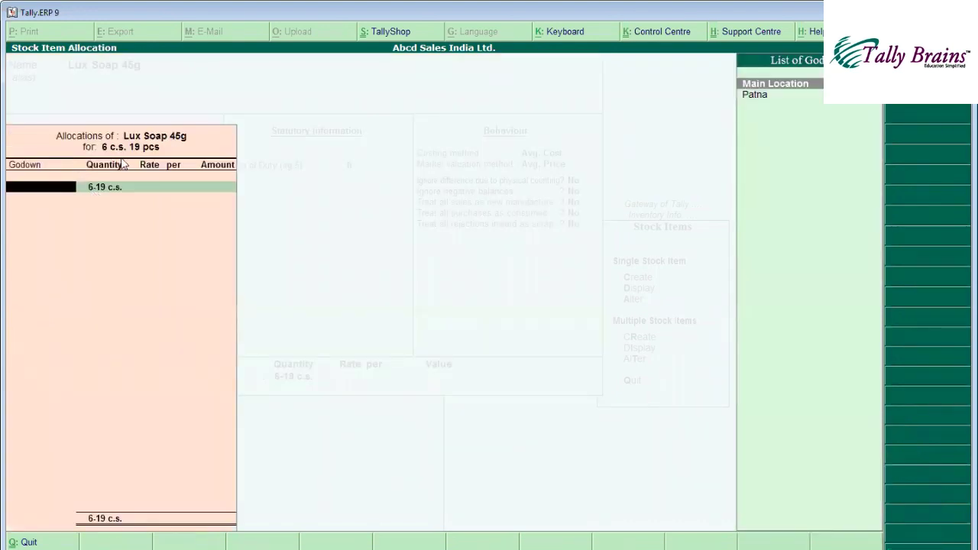
key(Return)
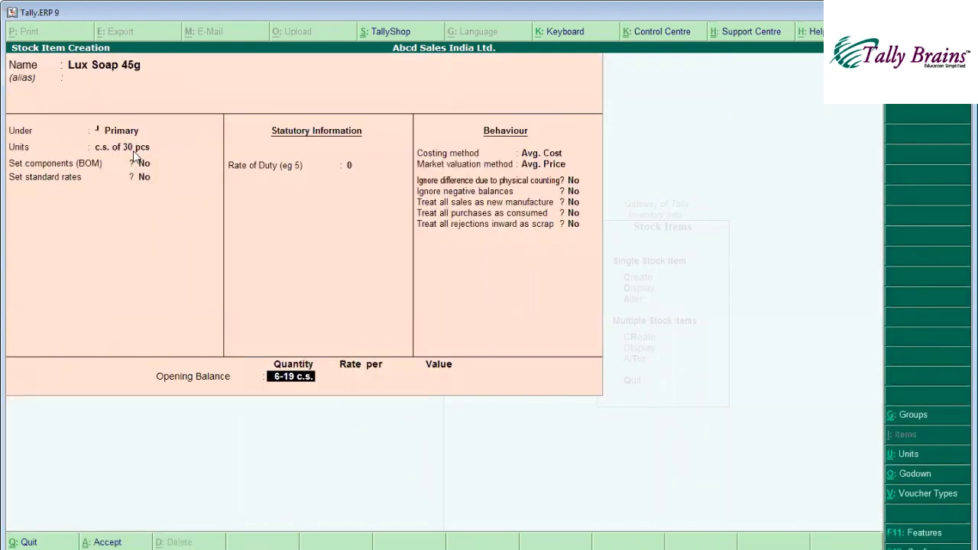
Step: Change the soap's opening quantity to 96 pcs, and quit the stock item form without saving
text(96 pcs)
key(Return)
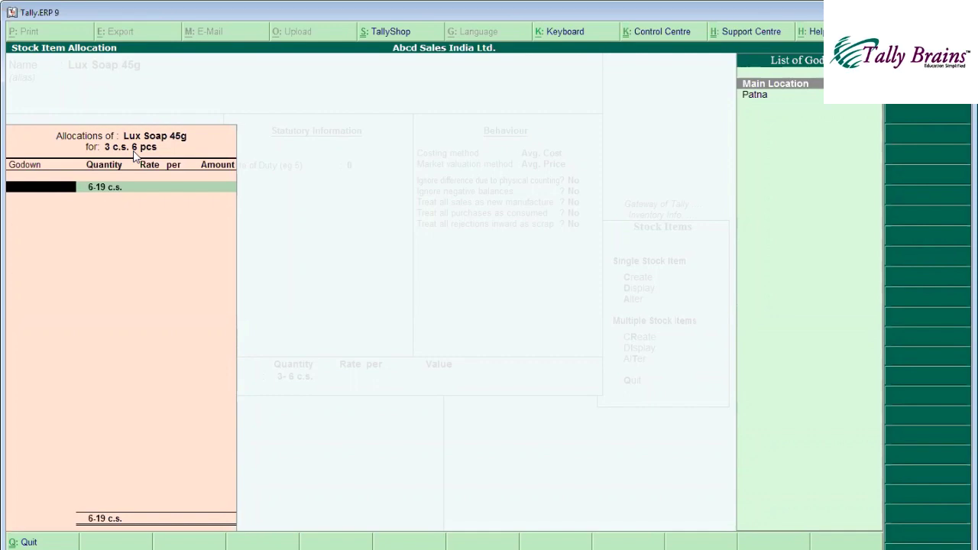
key(Escape)
key(y)
key(Escape)
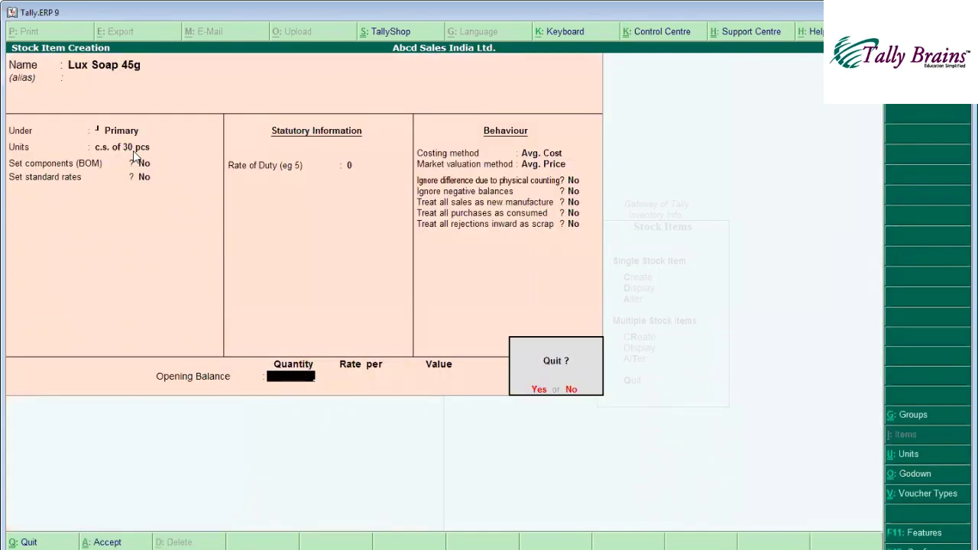
key(y)
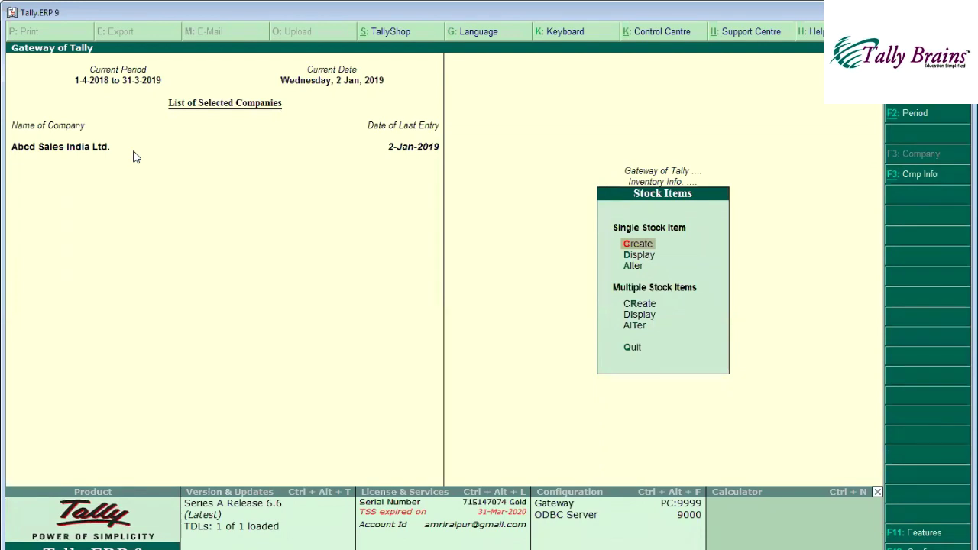
Step: Return to the Gateway of Tally and open the company's Inventory Features
key(Escape)
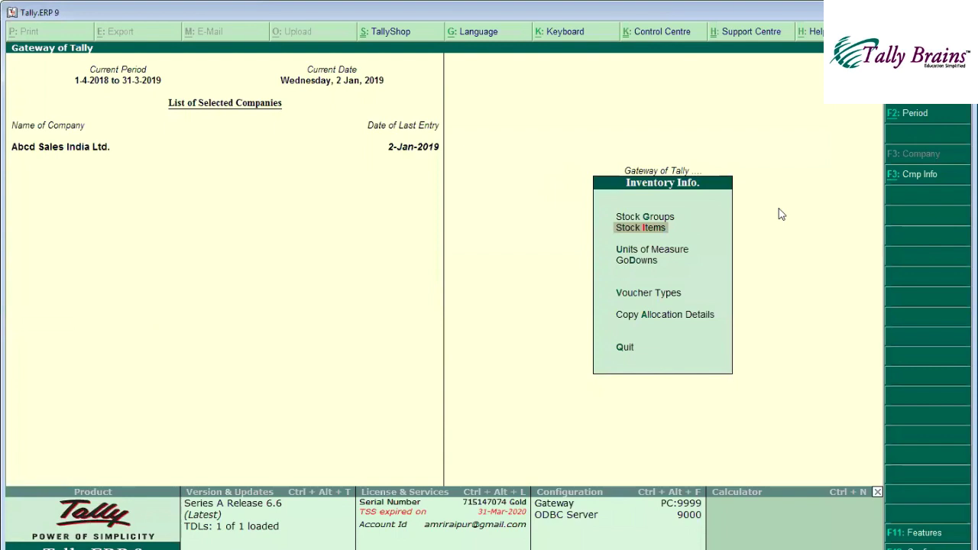
key(Down)
key(Down)
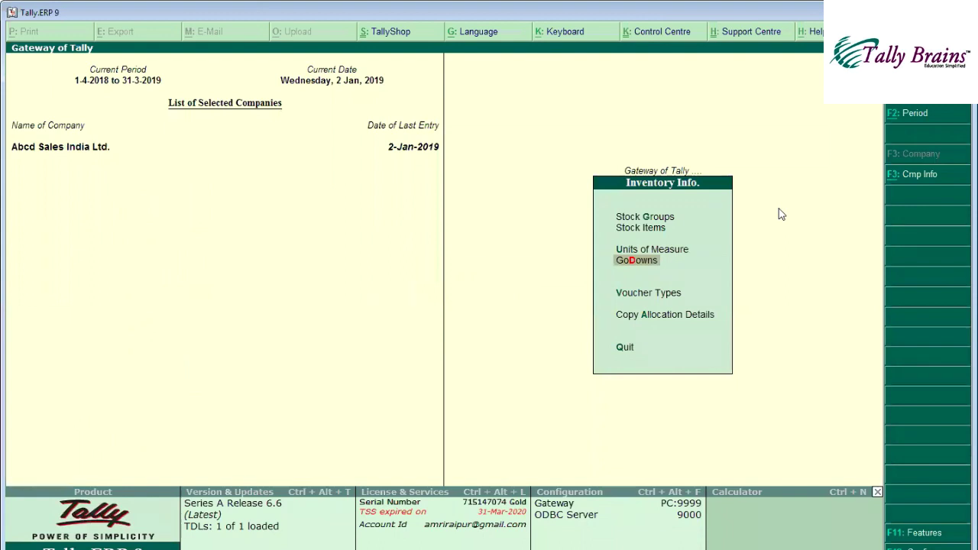
key(Escape)
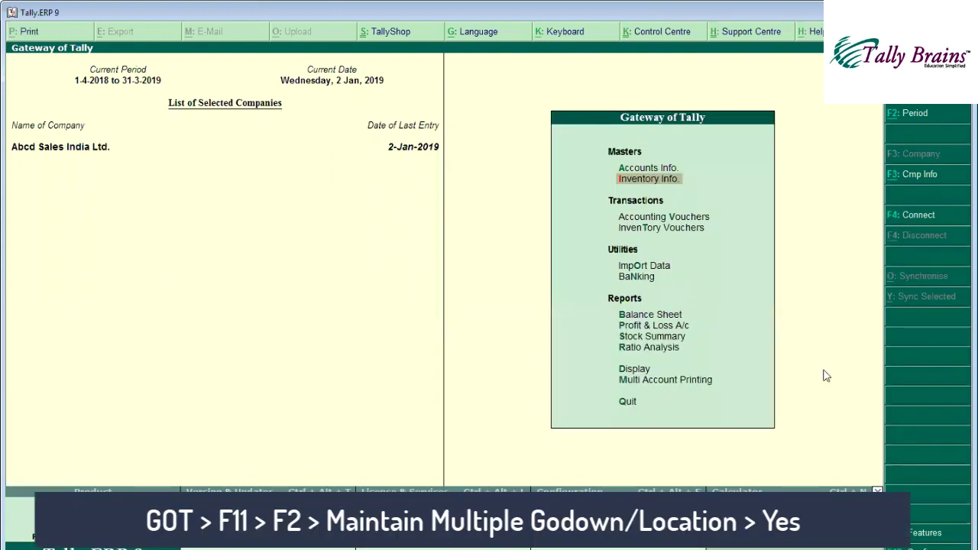
click(931, 532)
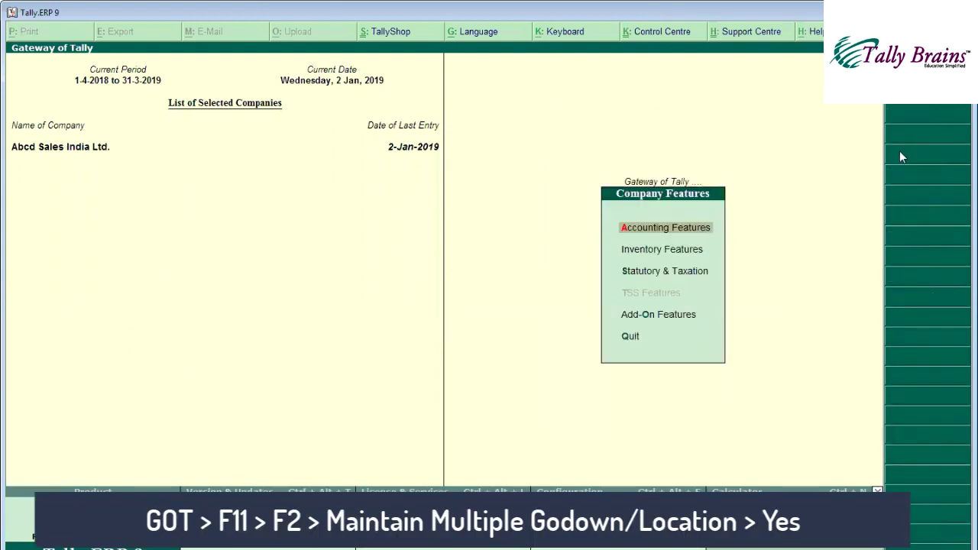
click(676, 256)
click(673, 256)
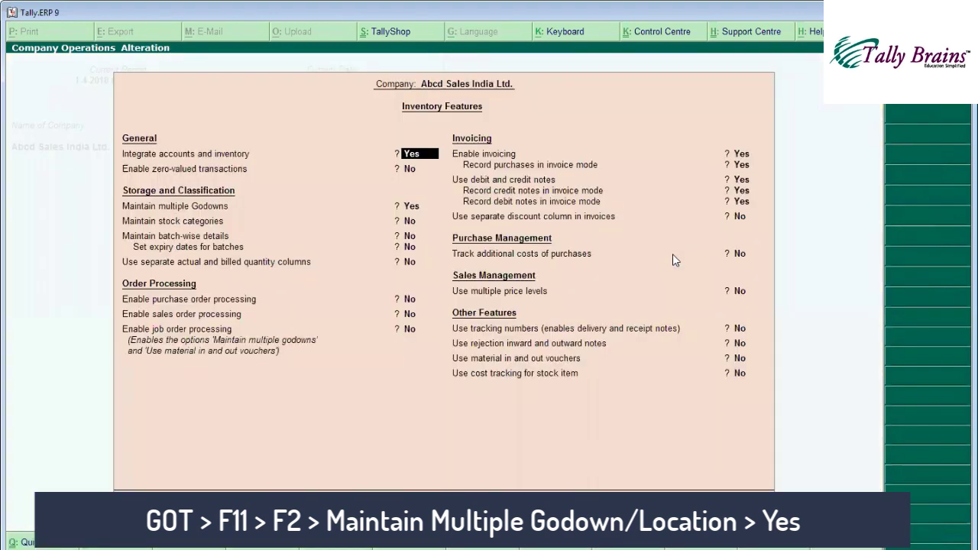
Step: Go down past the Maintain multiple Godowns option, keeping it at Yes, and frame its label with a red rectangle
key(Down)
key(Down)
key(Down)
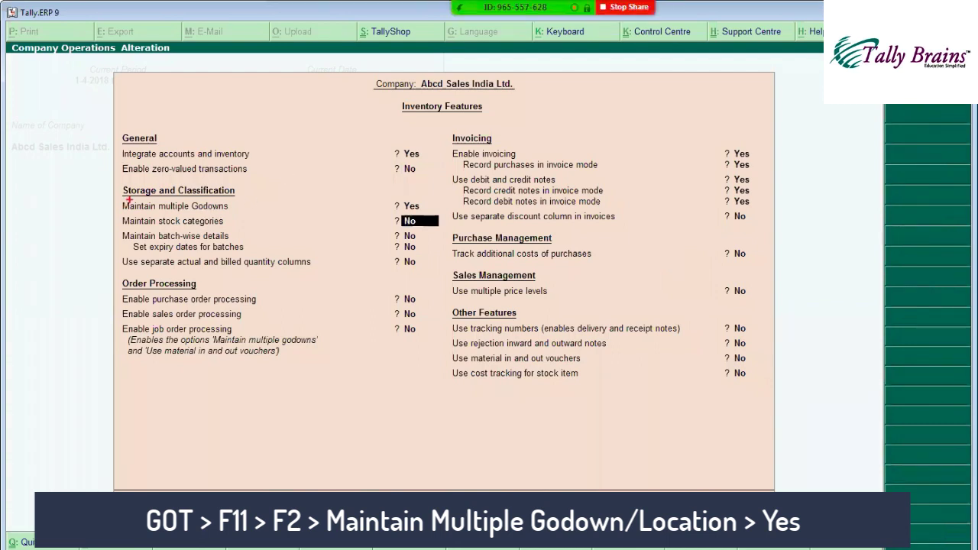
drag(111, 199, 255, 216)
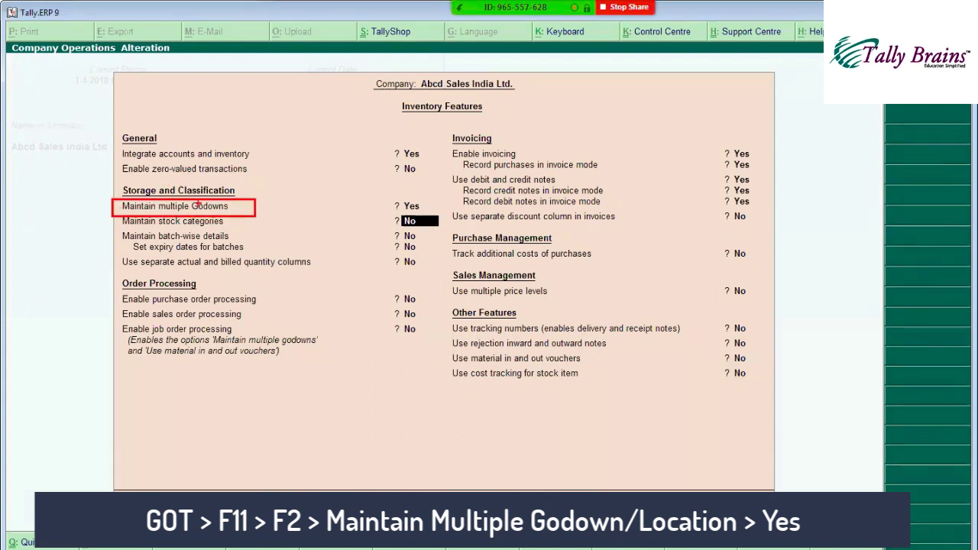
Step: Underline Godowns inside the red frame, clear the annotations, and save the Inventory Features
drag(201, 211, 246, 211)
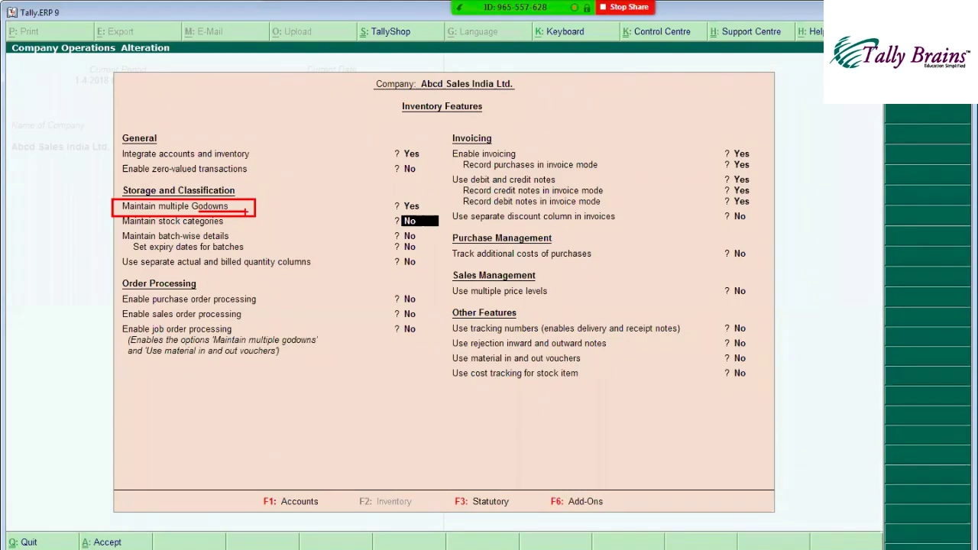
key(Escape)
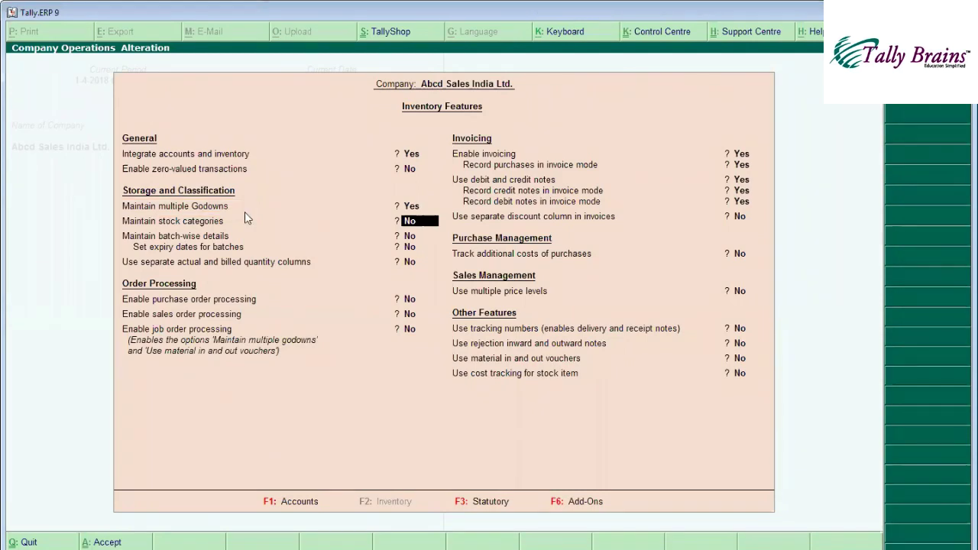
key(ctrl+a)
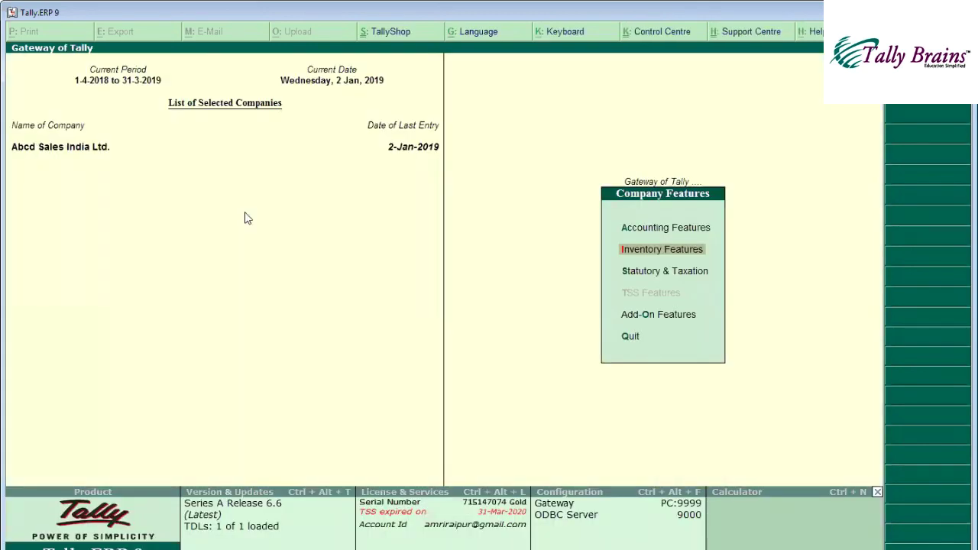
Step: Open the single godown creation form from Inventory Info, then quit it without creating a godown
key(Escape)
key(Return)
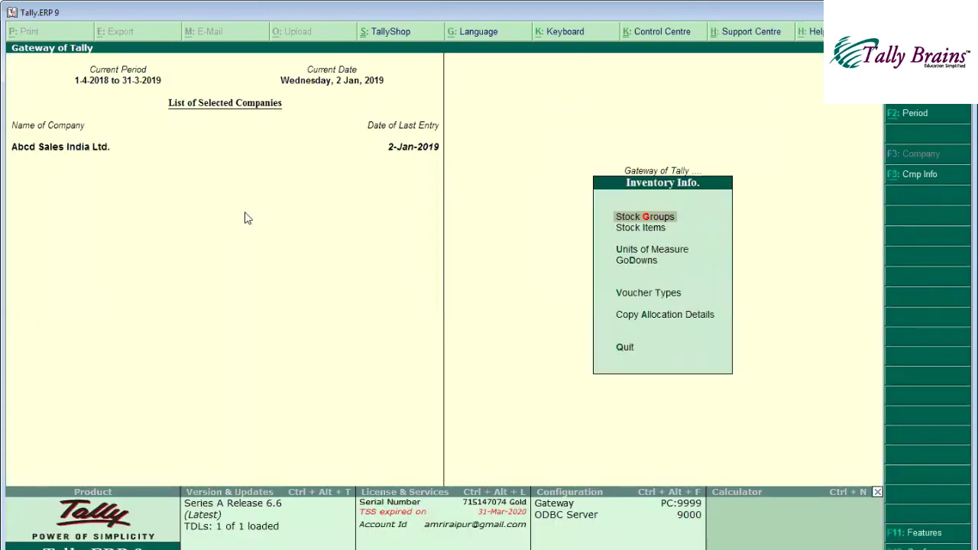
key(Down)
key(Down)
key(Down)
key(Return)
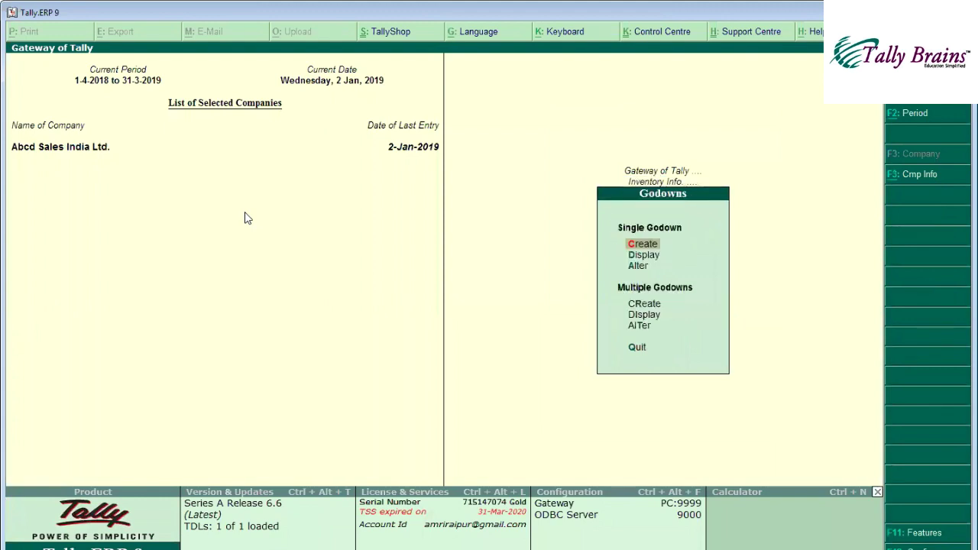
key(Return)
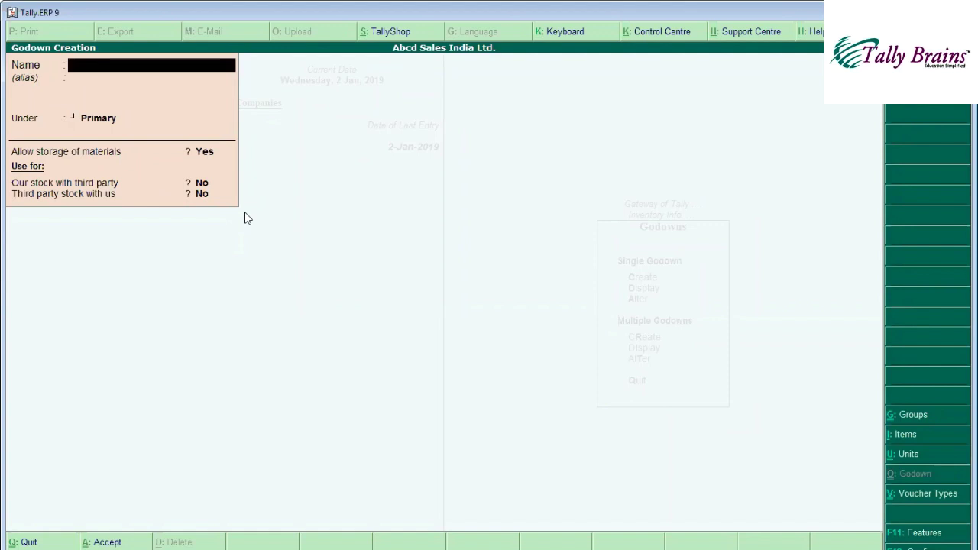
key(Escape)
key(Escape)
Step: Open the creation form for a single stock item from Inventory Info
key(Up)
key(Up)
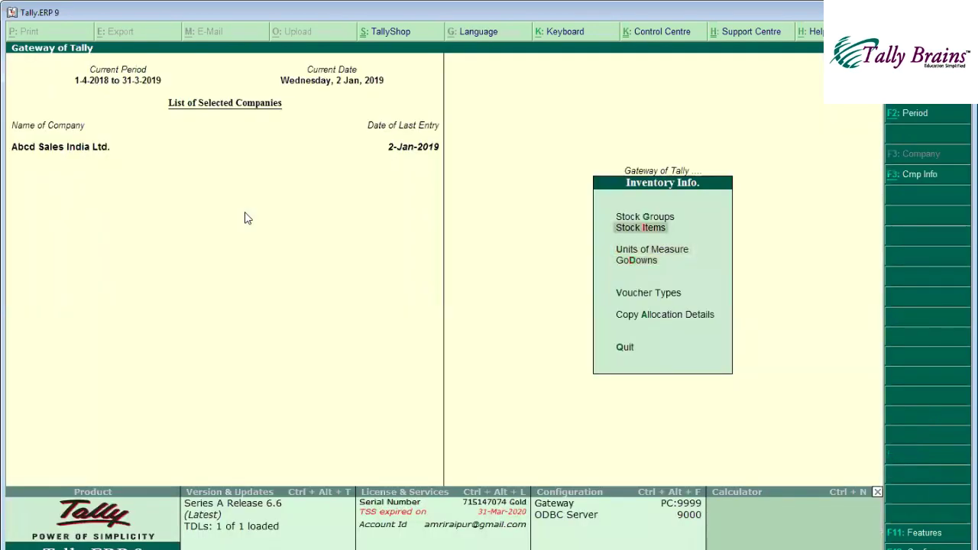
key(Return)
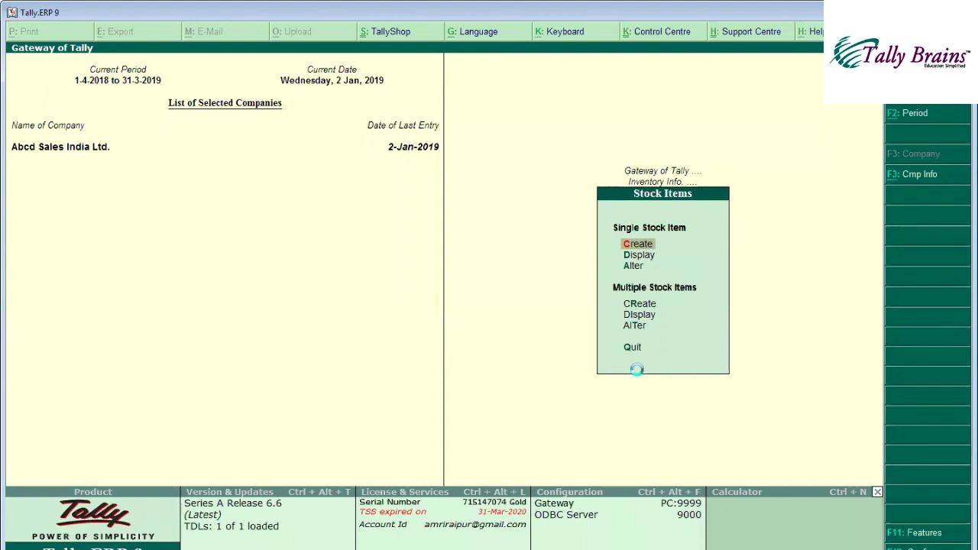
key(Return)
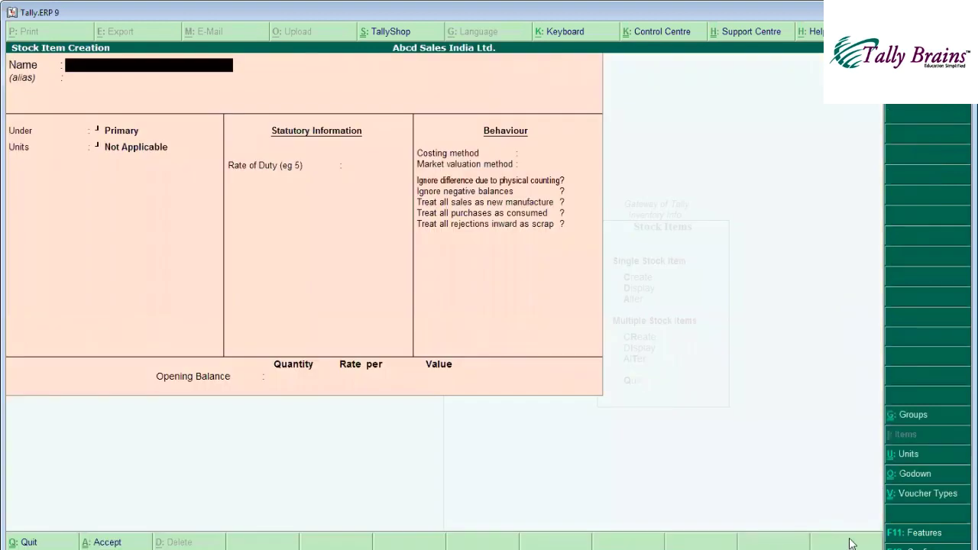
Step: Configure stock items with aliases and advanced entries set to No, keeping standard rates and component list details at Yes
key(F12)
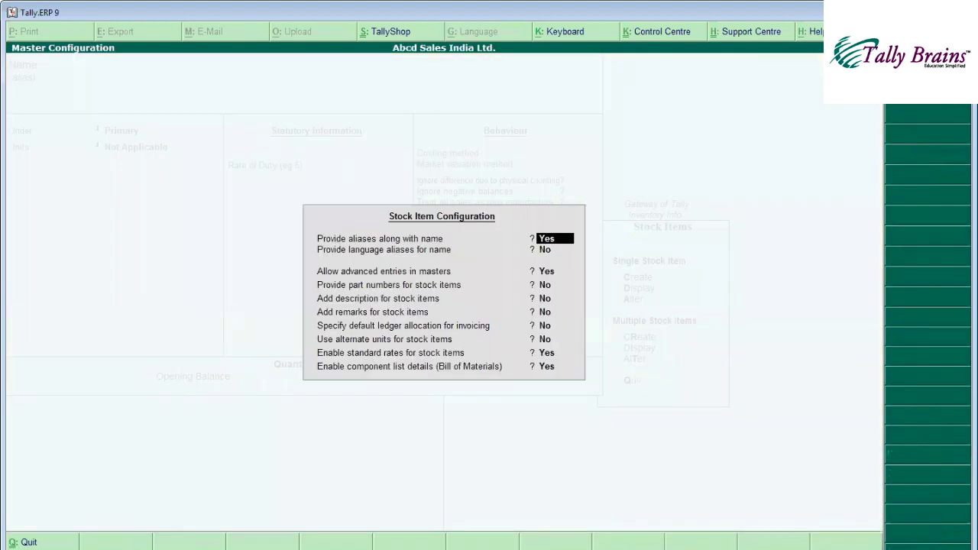
key(n)
key(n)
key(n)
key(n)
key(n)
key(n)
key(n)
key(n)
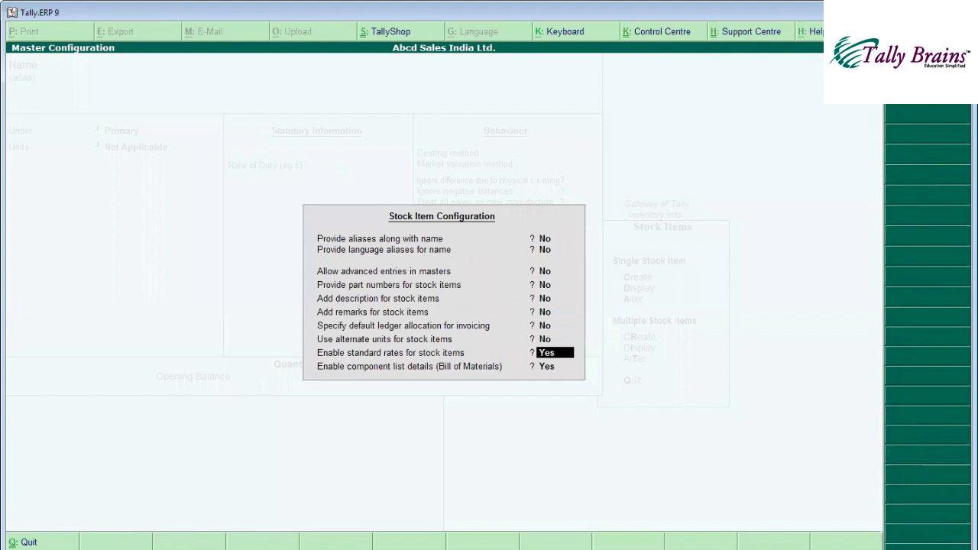
key(Return)
key(Return)
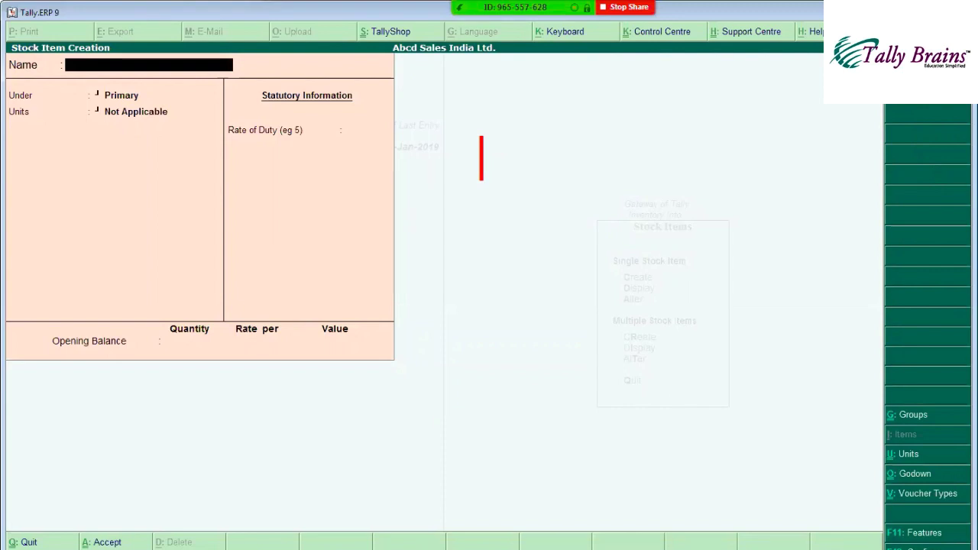
Step: Write the example item names Coca Cola -200ml, Coca Cola - 1ltr and Coca Cola - 2.15ltr as red on-screen text beside the form
text(co)
key(BackSpace)
key(BackSpace)
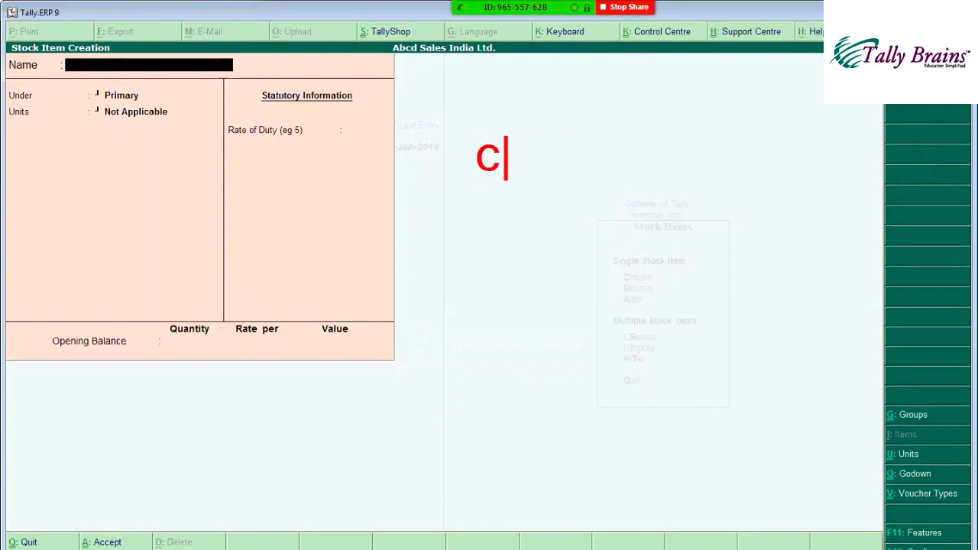
text(Coca Cola)
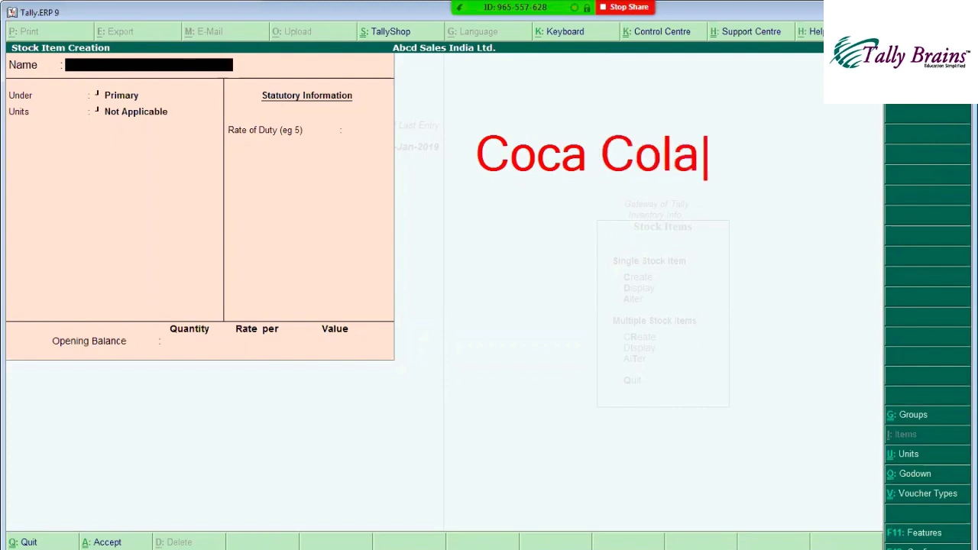
text( -2)
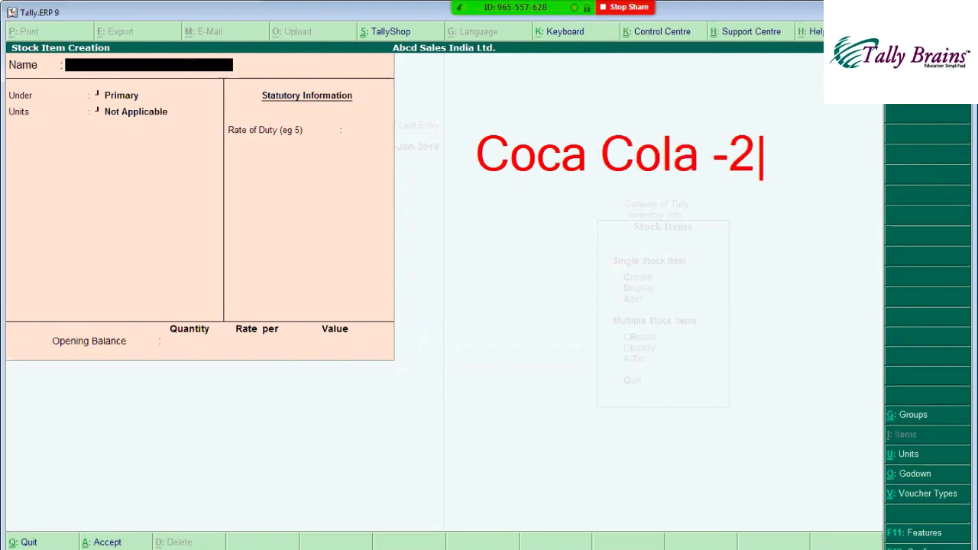
text(00ml)
key(Return)
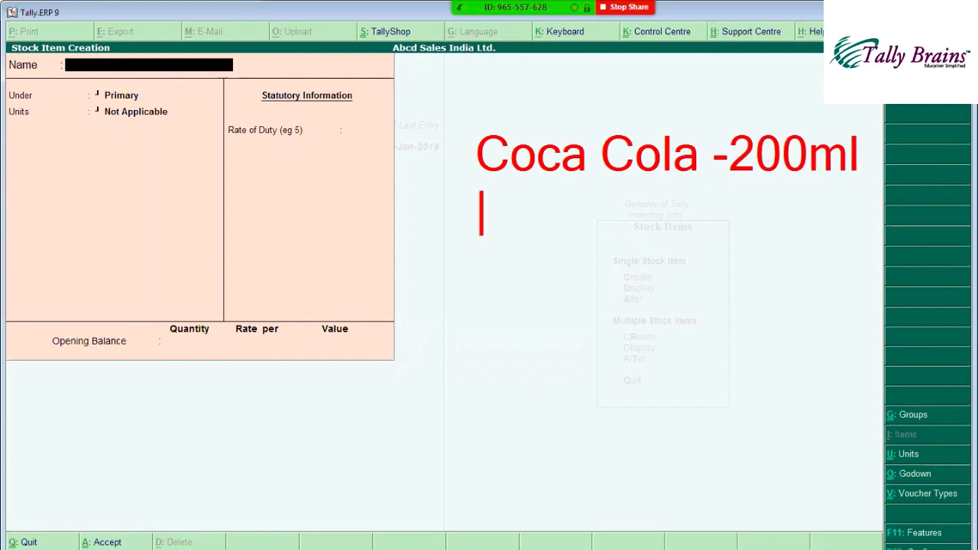
text(Coca Cola)
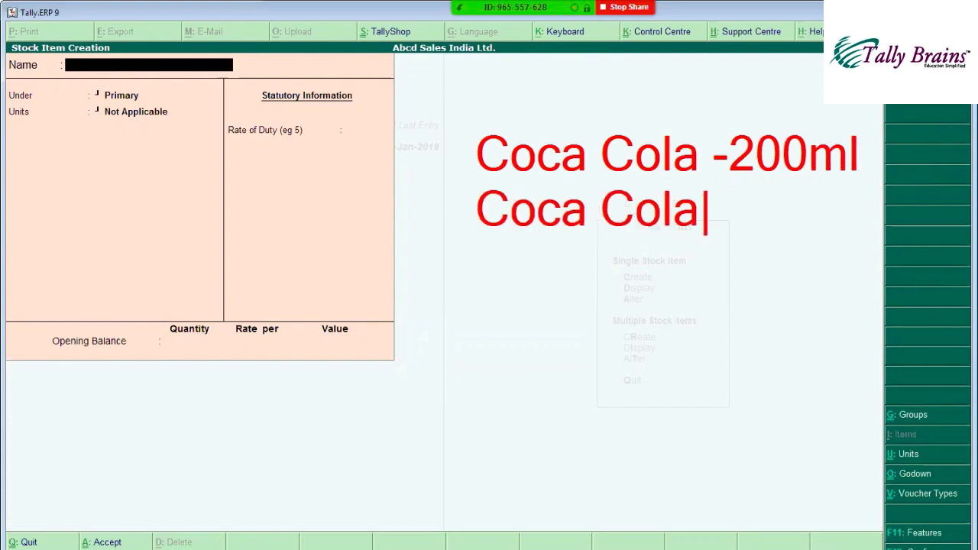
text( - 1lt)
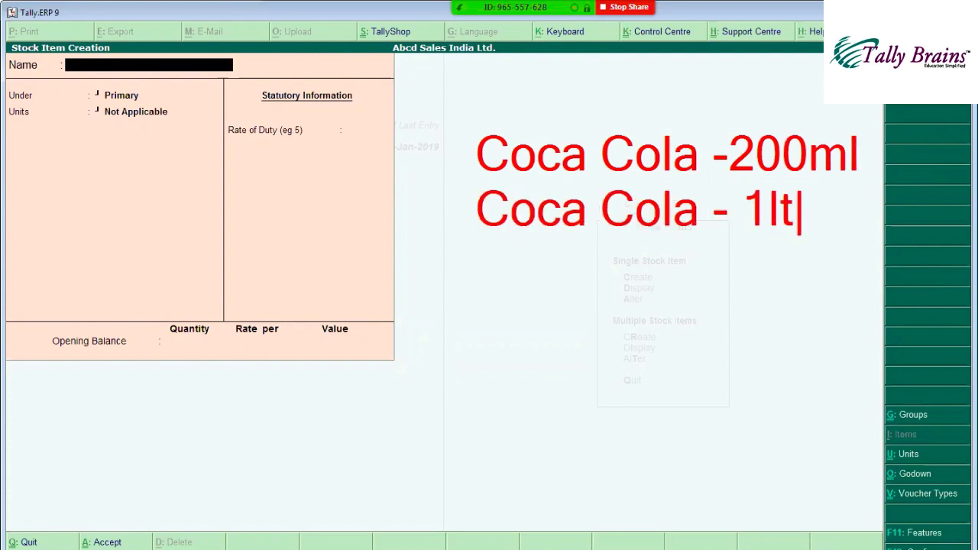
text(r)
key(Return)
text(Coca C)
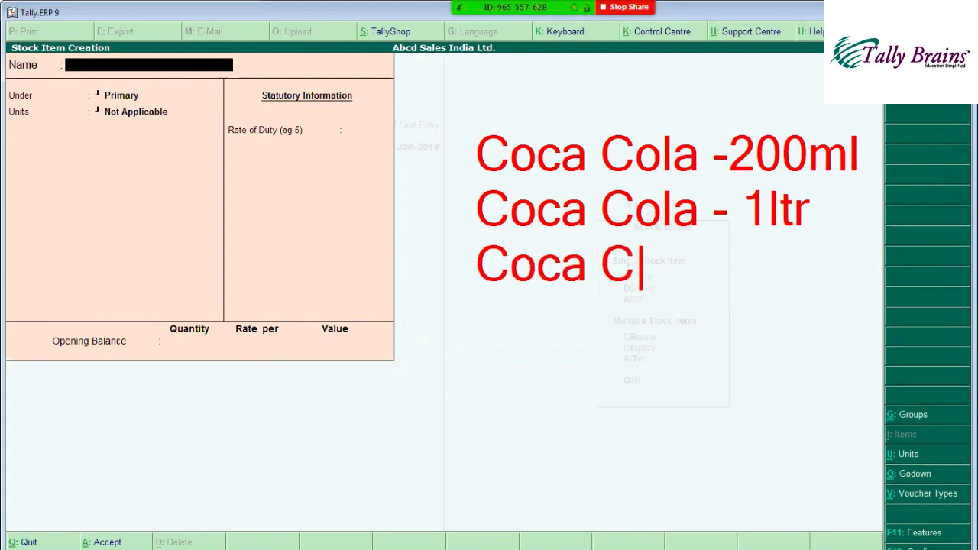
text(ola - 2.)
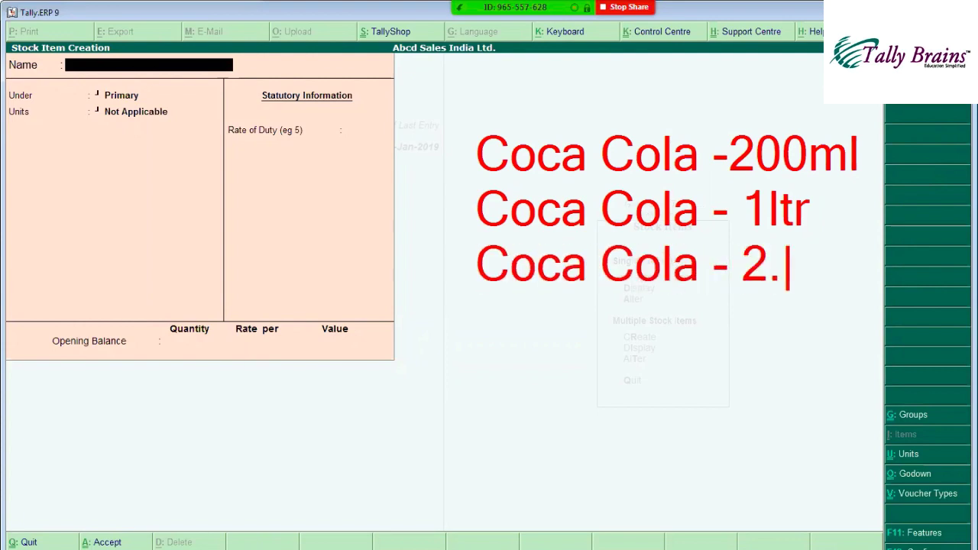
text(15ltr)
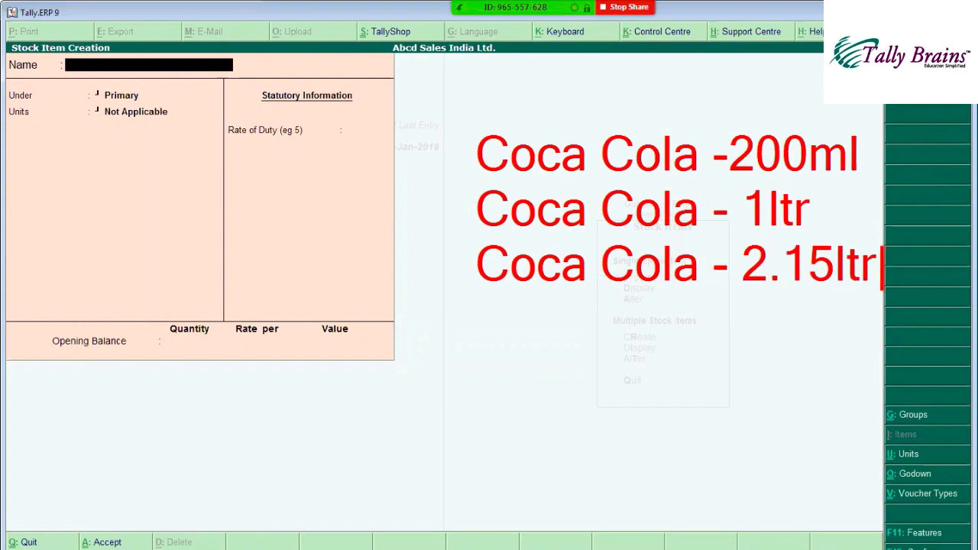
key(Return)
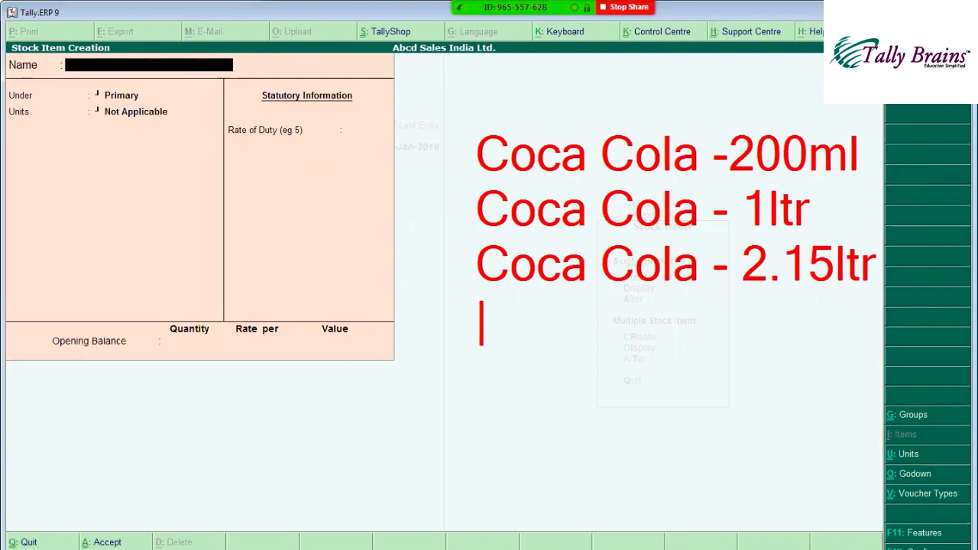
Step: Add the example item names Lux soap -45g and Lux Soap - 60g below the Coca Cola lines in the red on-screen text
text(Lux soap)
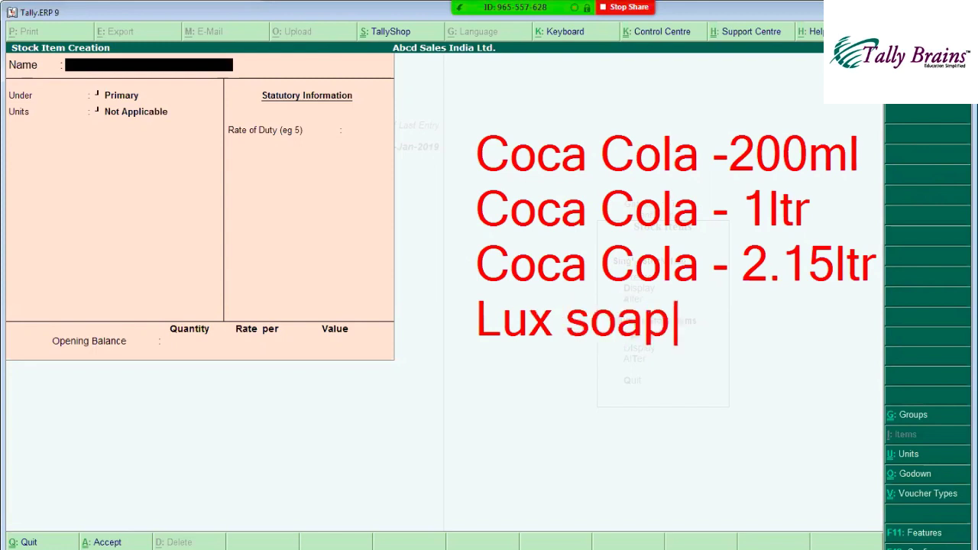
text( -45g)
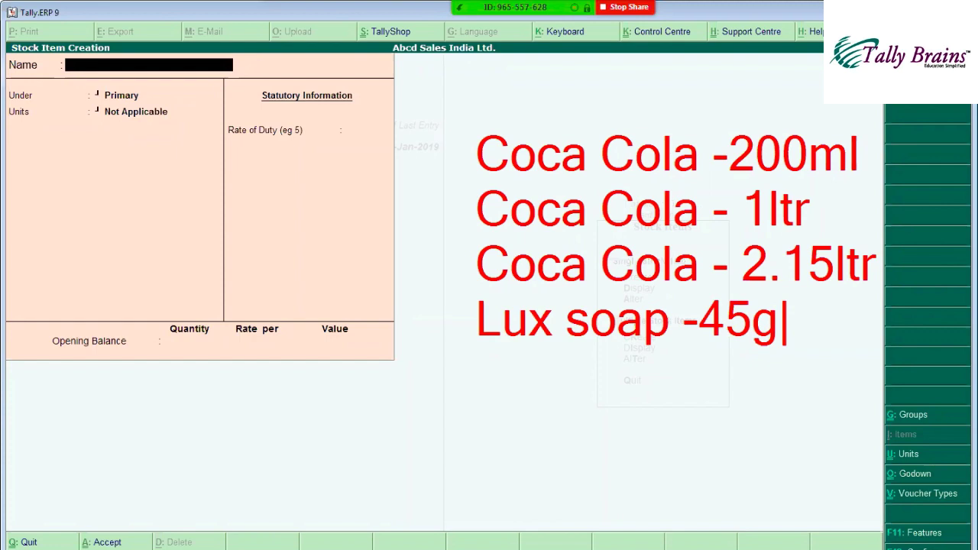
key(Return)
text(Lux Soap - )
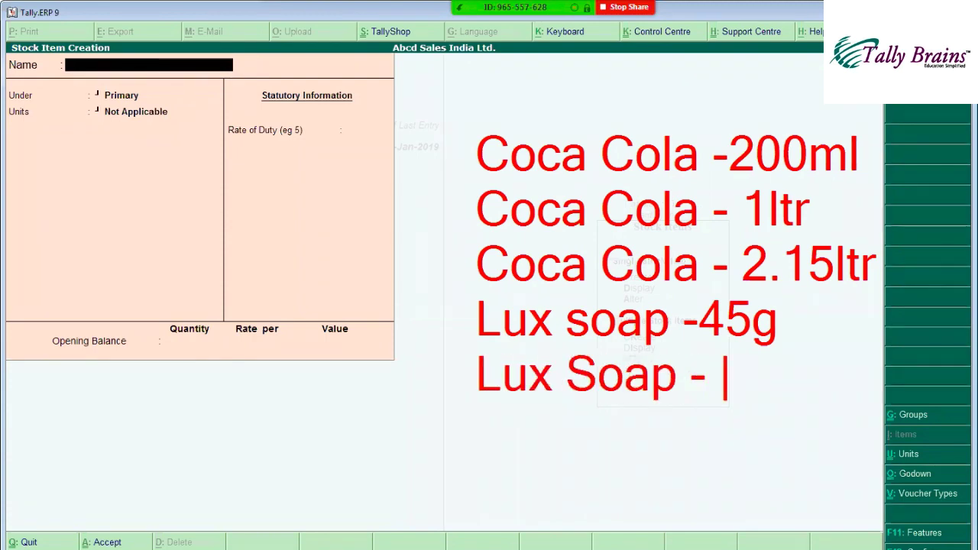
text(60g)
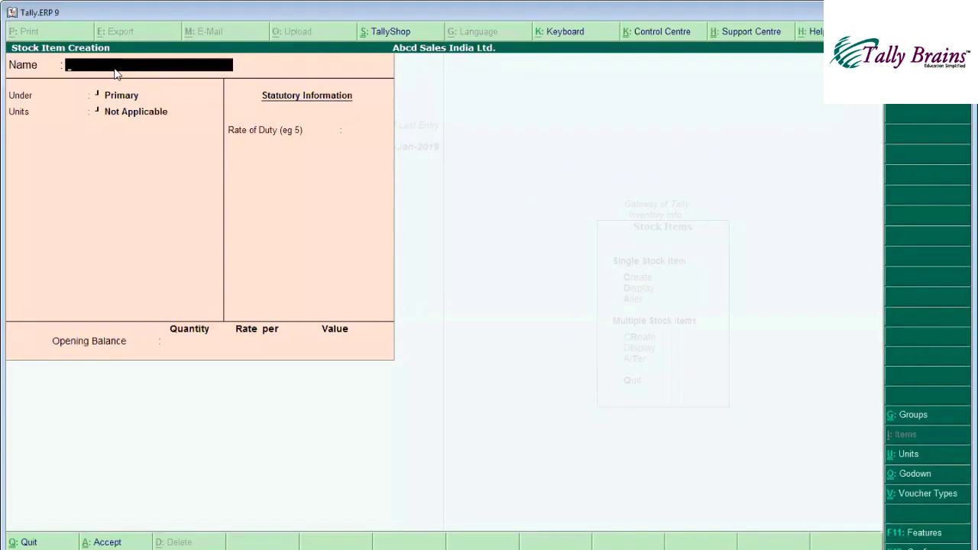
Step: Name the stock item Lux Soap 45g and create the stock group Beauty Soap under Primary for it
text(Lux Soap 45g)
key(Return)
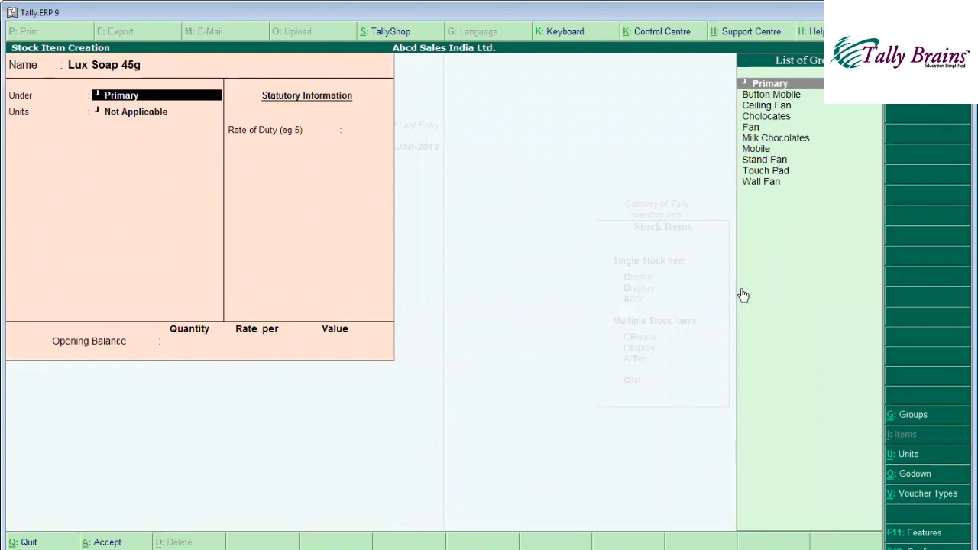
key(Return)
key(BackSpace)
key(alt+c)
text(Beauty Soap)
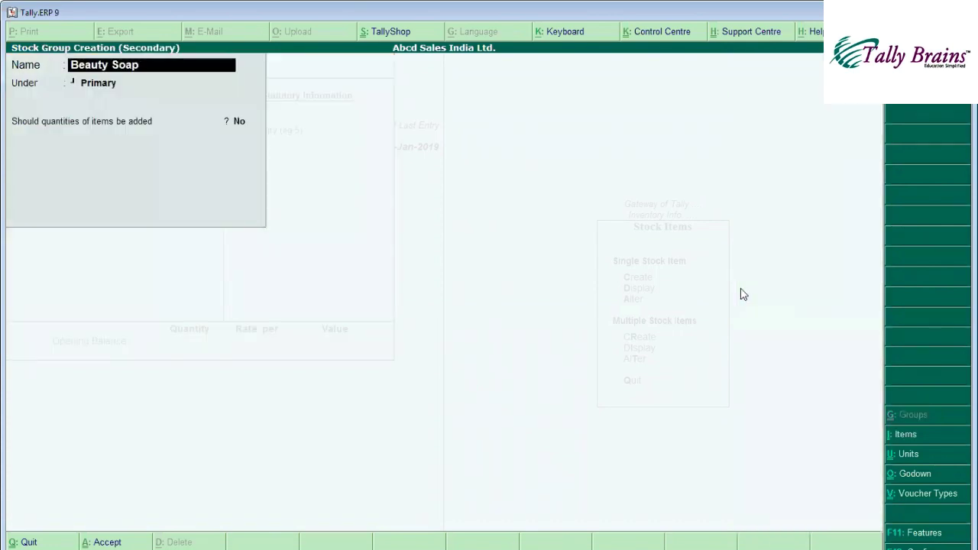
key(Return)
key(BackSpace)
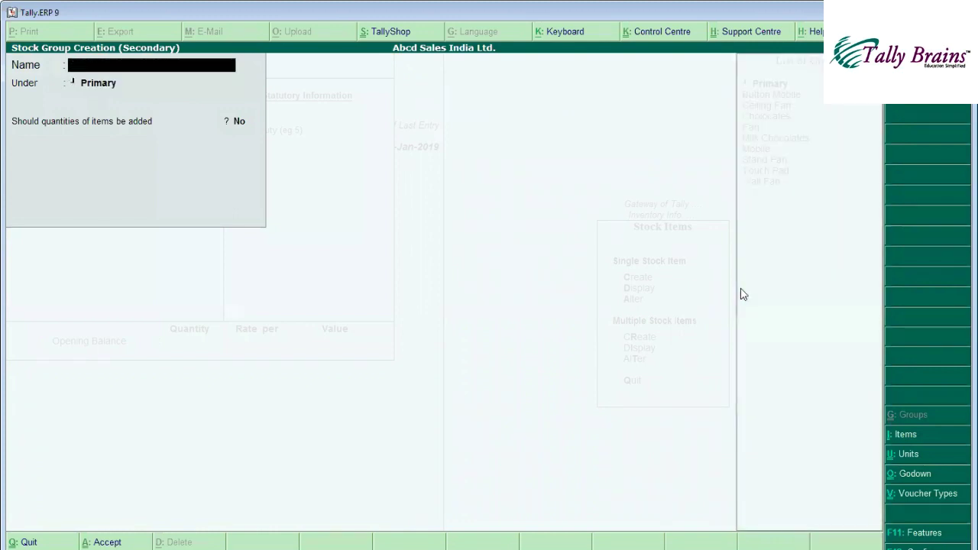
text(Soap)
key(Return)
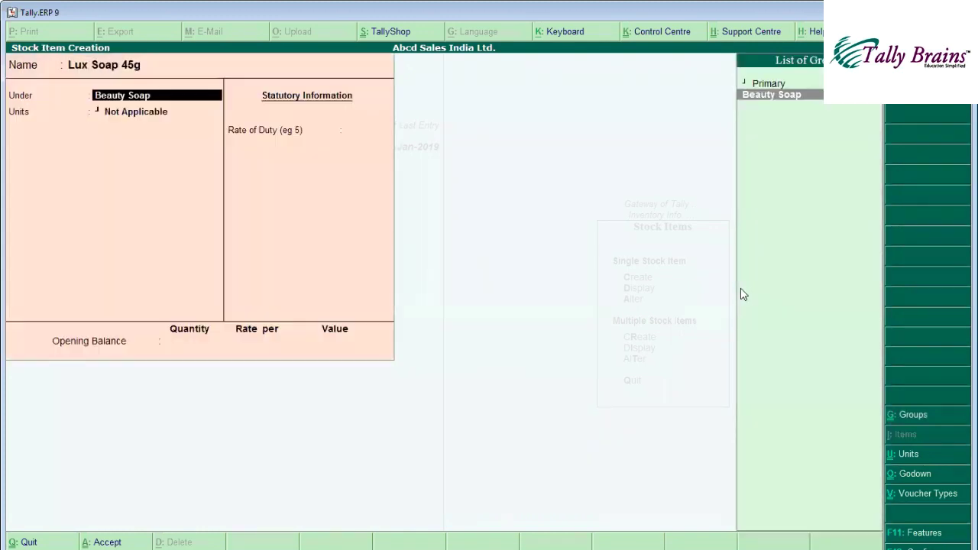
Step: Accept Beauty Soap as the item's group, set its unit to pcs, and leave the rate of duty at 0
key(Return)
key(Down)
key(Down)
key(Down)
key(Down)
key(Down)
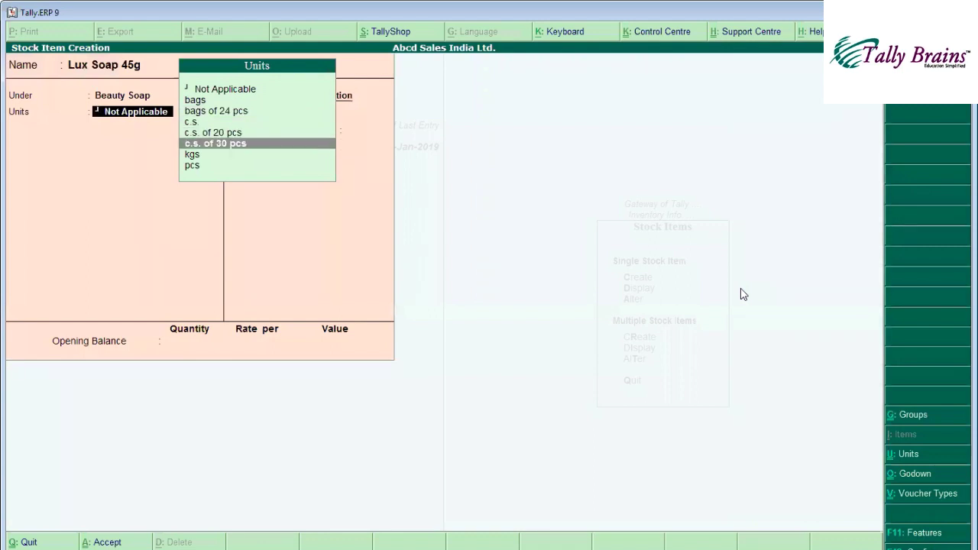
key(Up)
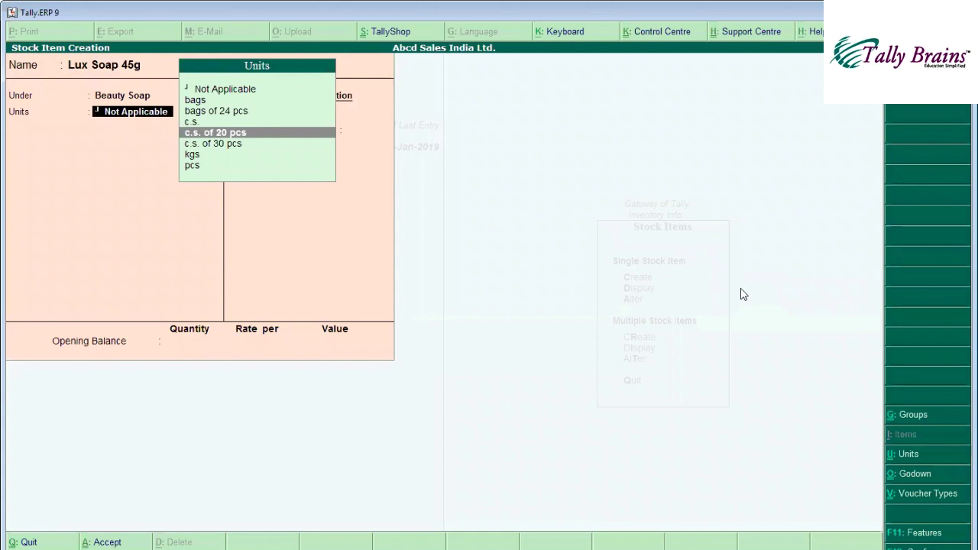
key(Down)
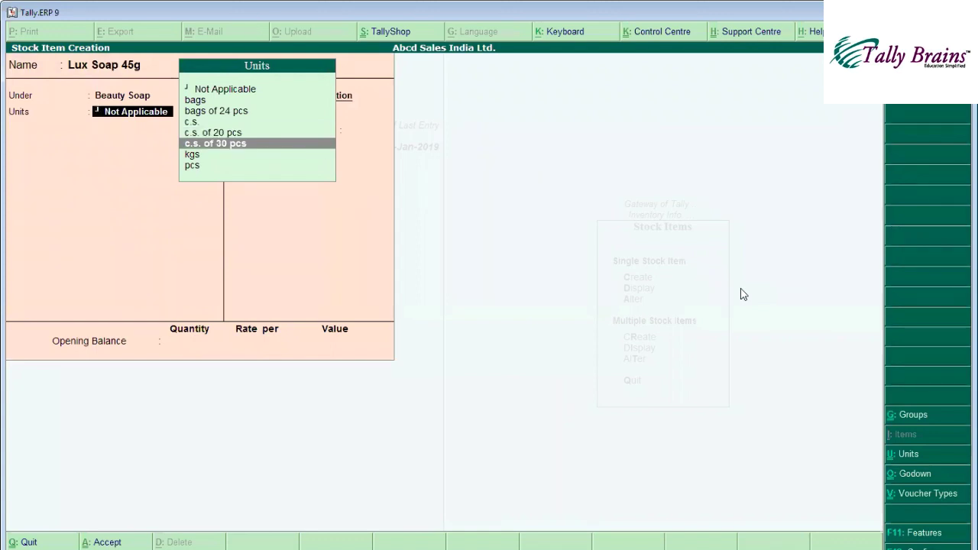
key(Down)
key(Down)
key(Return)
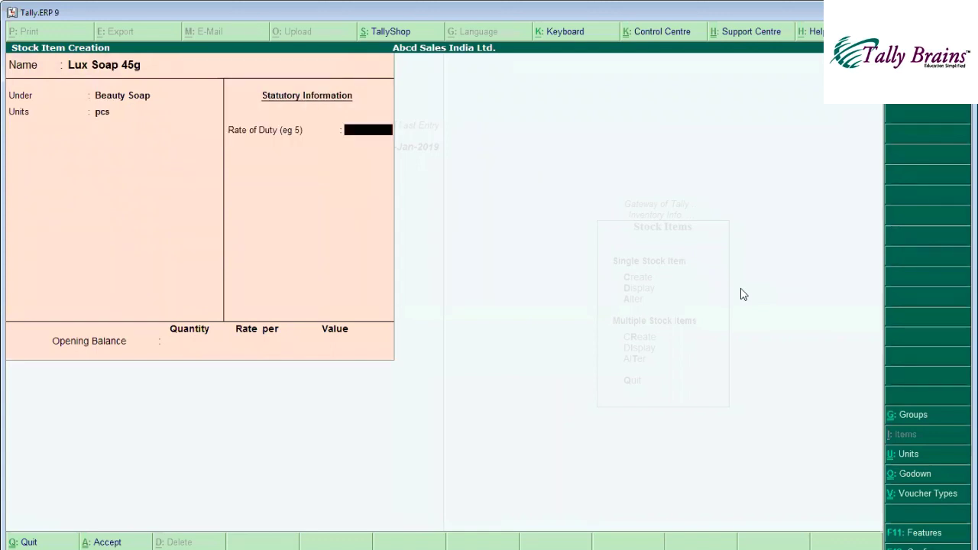
key(Return)
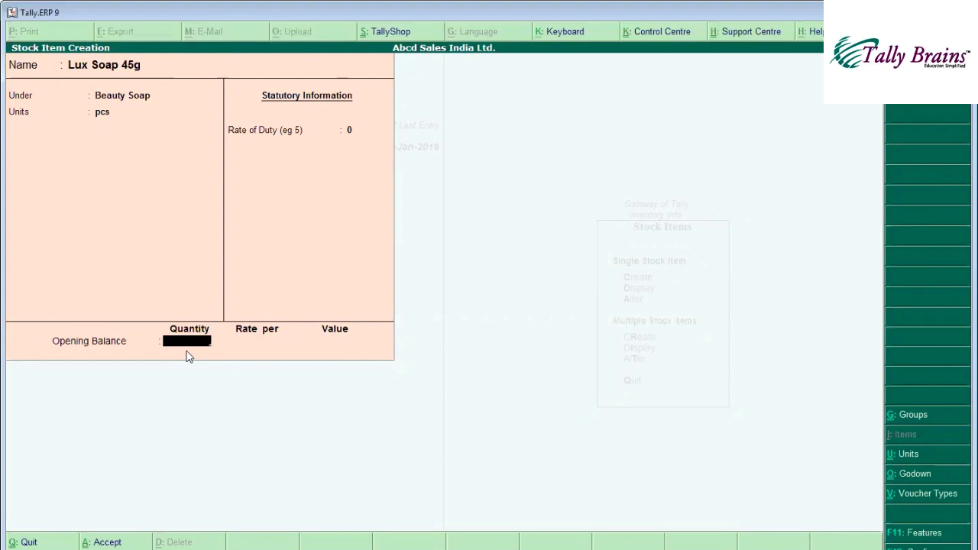
Step: Set the opening balance quantity of Lux Soap 45g to 200 pcs and open its godown allocation
text(200)
key(Return)
key(Escape)
key(Return)
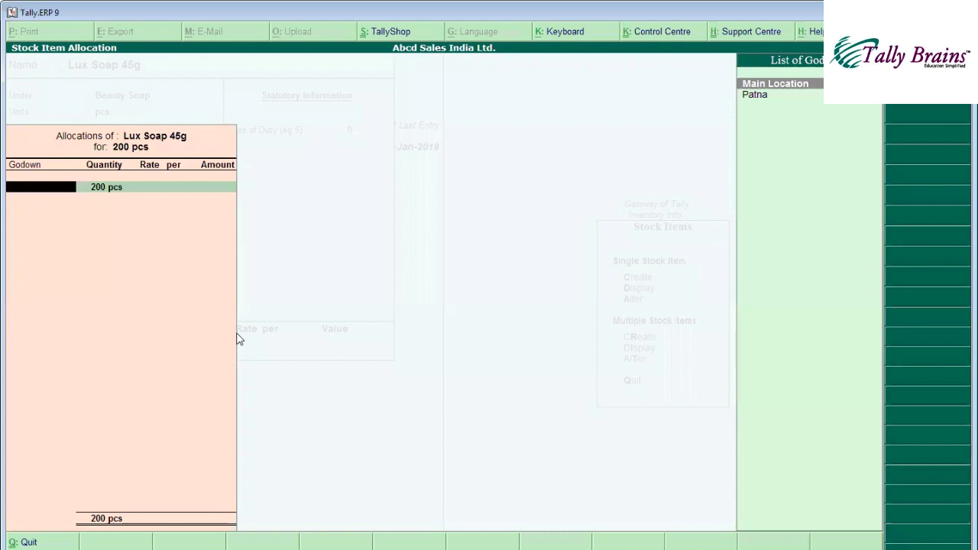
Step: Allocate 100 pcs of the opening stock to Main Location at a rate of 40 per pcs
key(Return)
text(1)
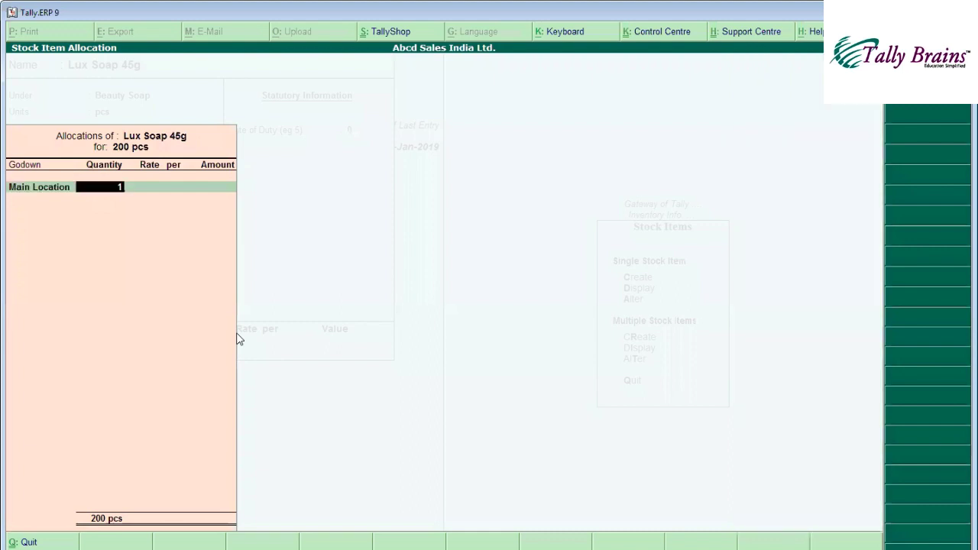
text(00)
key(Return)
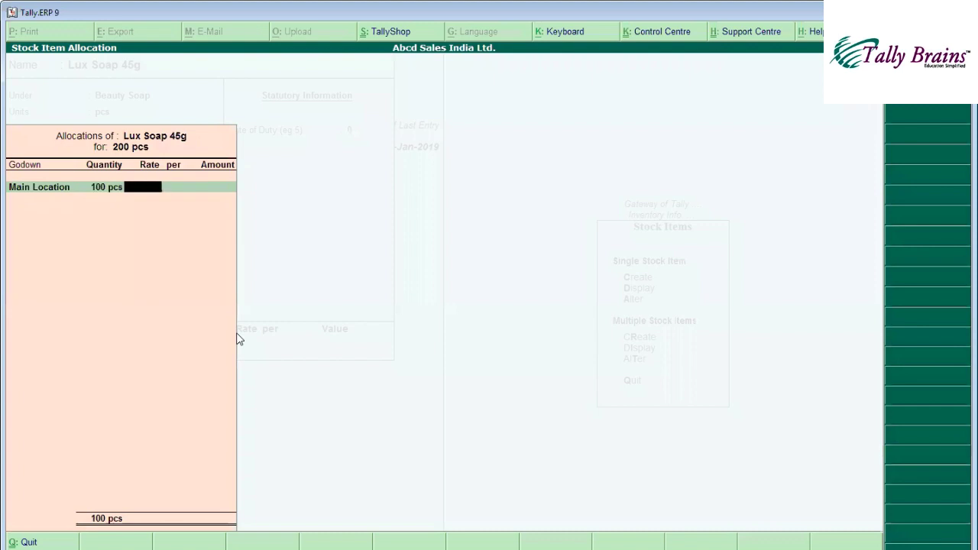
text(40)
key(Return)
key(Return)
key(Return)
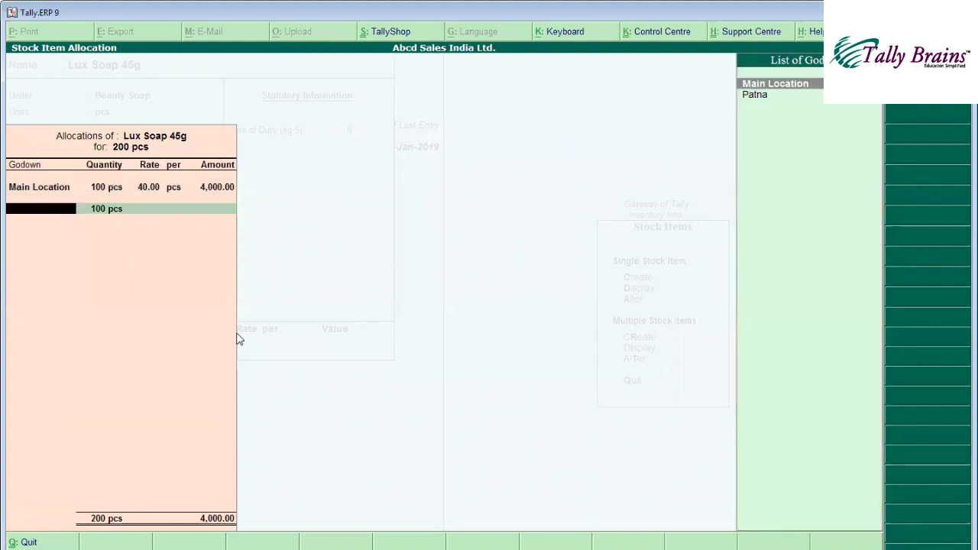
Step: Create a new godown named Raipur under Primary from the second allocation row and use it there
key(Down)
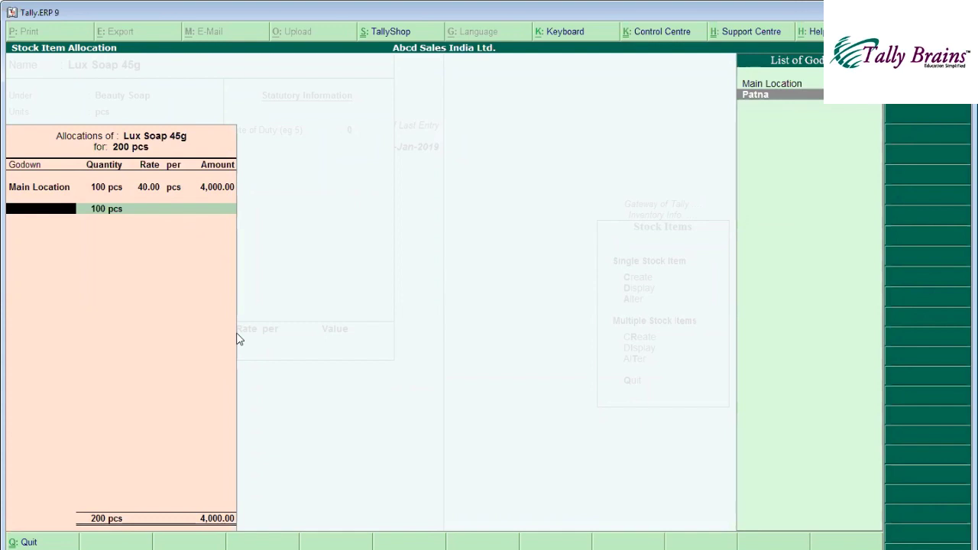
key(alt+c)
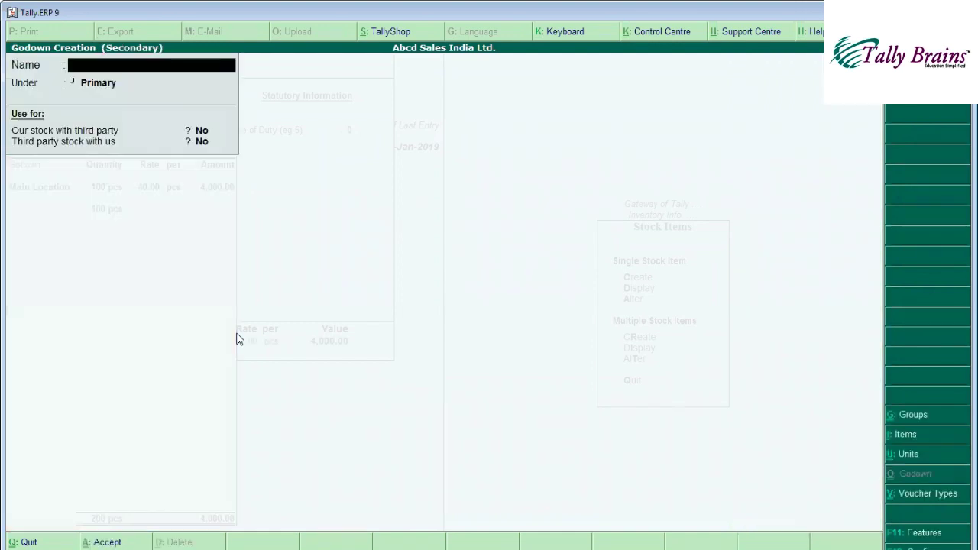
text(Raipur)
key(BackSpace)
key(BackSpace)
key(BackSpace)
key(BackSpace)
text(ipur)
key(Return)
key(ctrl+a)
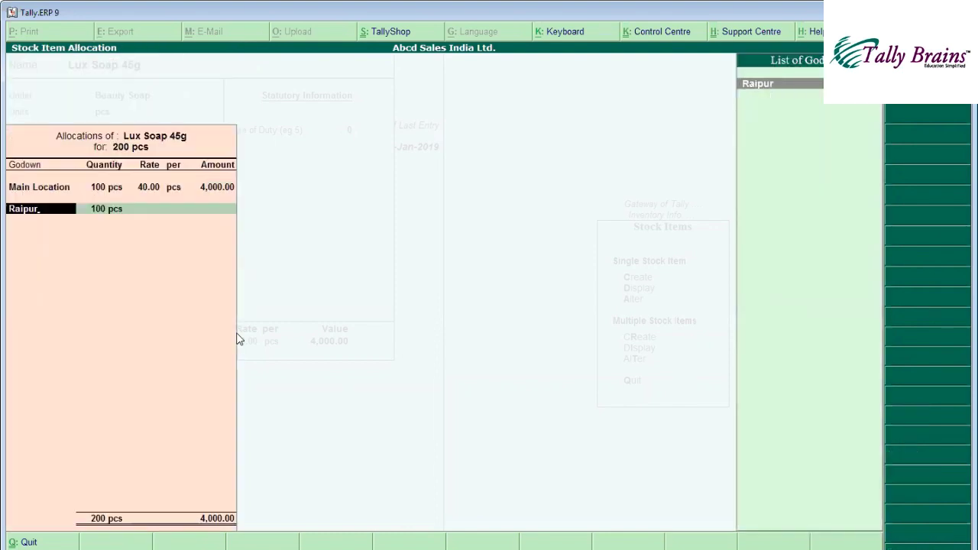
Step: Allocate the remaining 100 pcs to Raipur at a rate of 38 per pcs and complete the opening balance
key(Return)
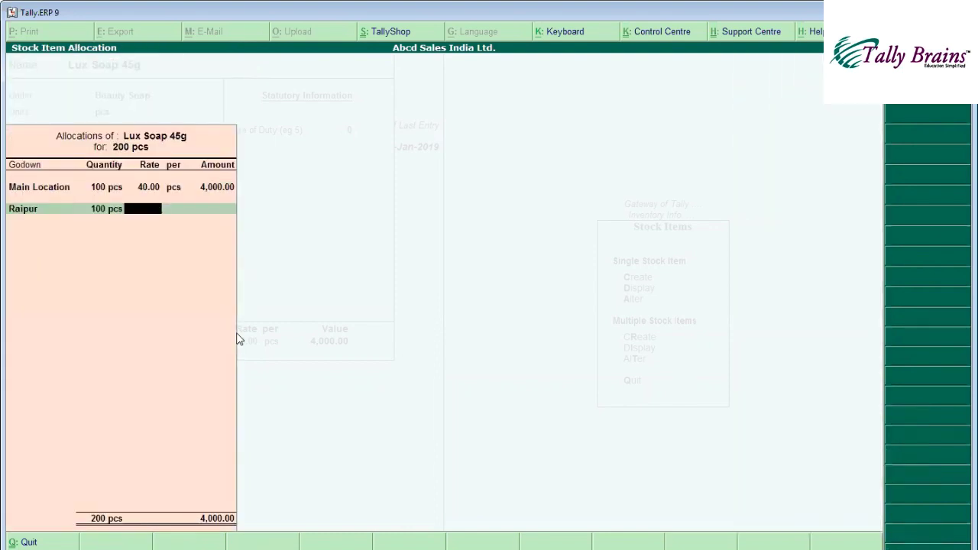
text(38)
key(Return)
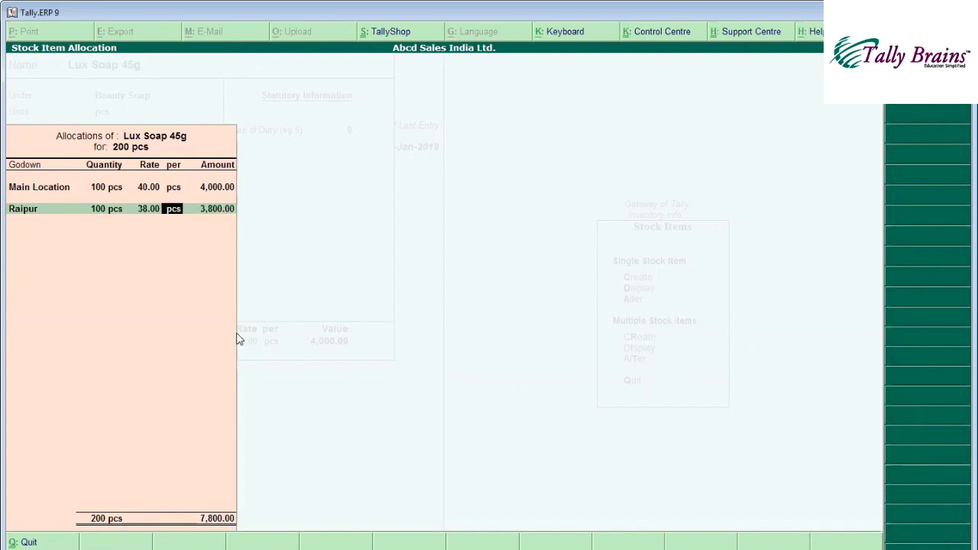
key(BackSpace)
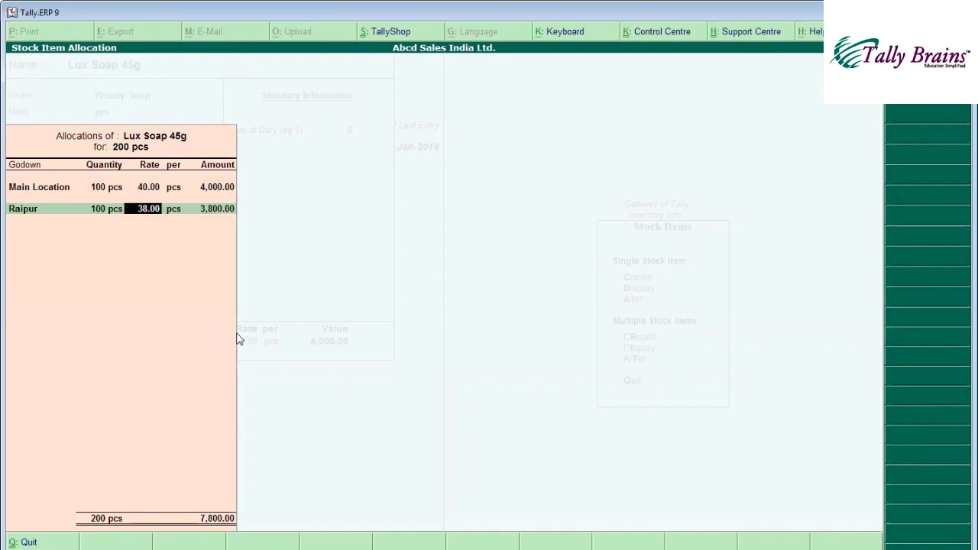
key(Return)
key(Return)
key(Return)
key(Return)
key(Return)
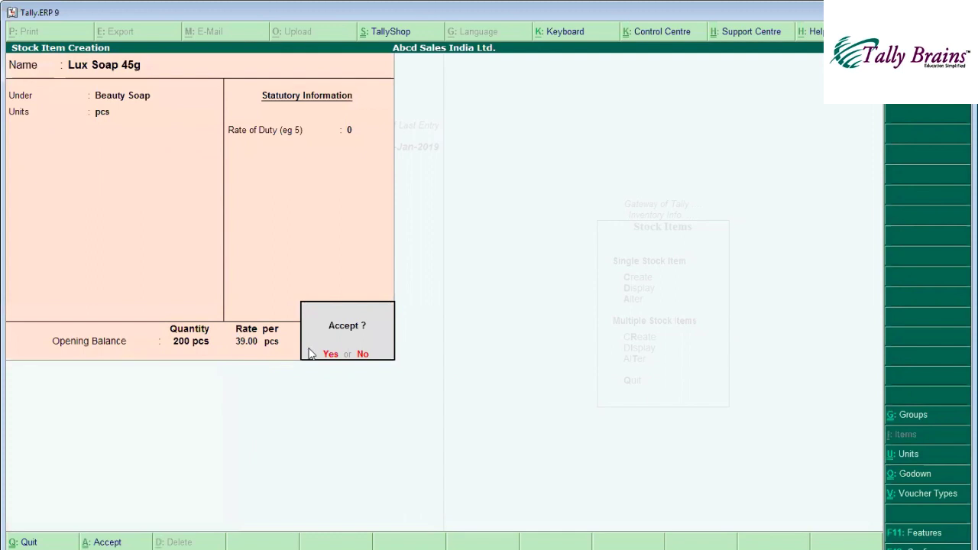
Step: Go back to the start of the item form and review its name and stock group
key(BackSpace)
key(BackSpace)
key(BackSpace)
key(BackSpace)
key(BackSpace)
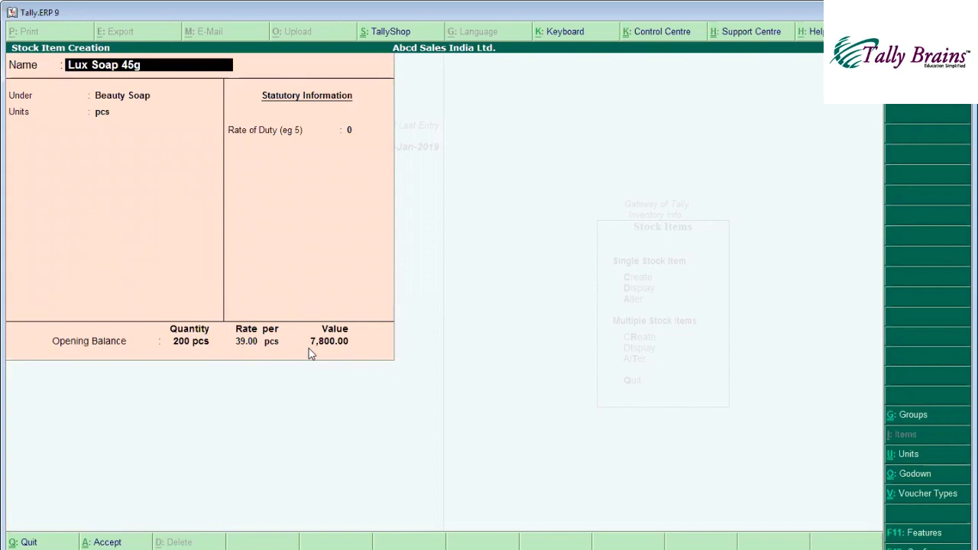
key(Return)
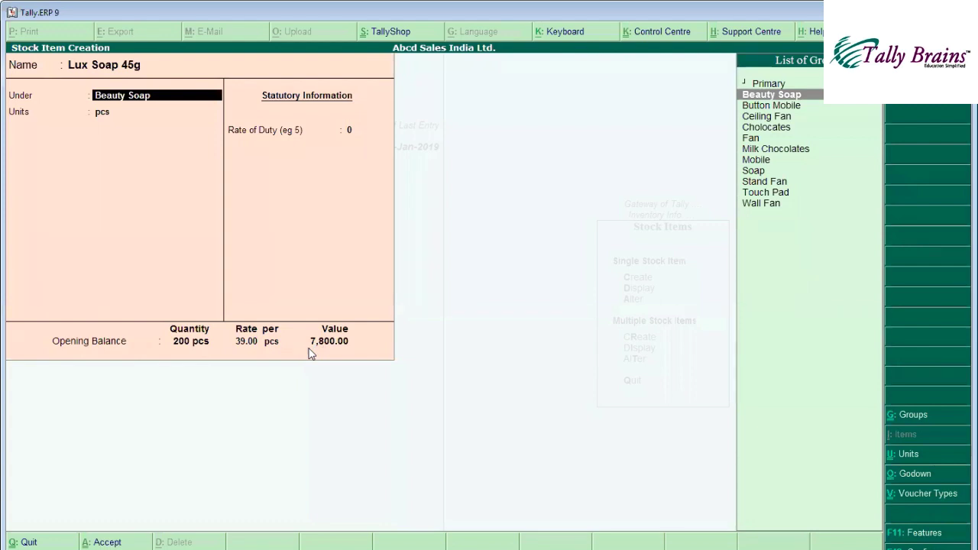
key(Return)
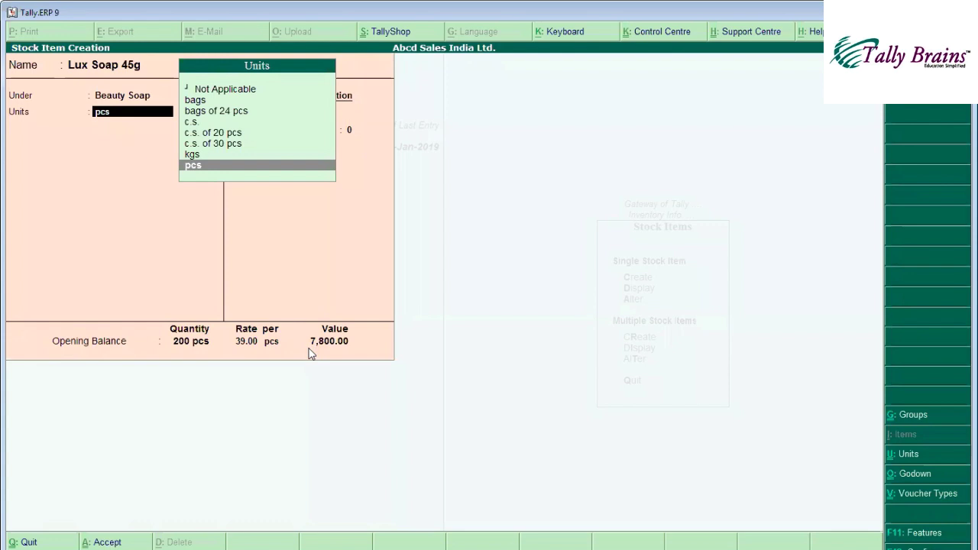
Step: Compare the compound units c.s. of 20 pcs and c.s. of 30 pcs with pcs among the item's available units
key(Up)
key(Up)
key(Up)
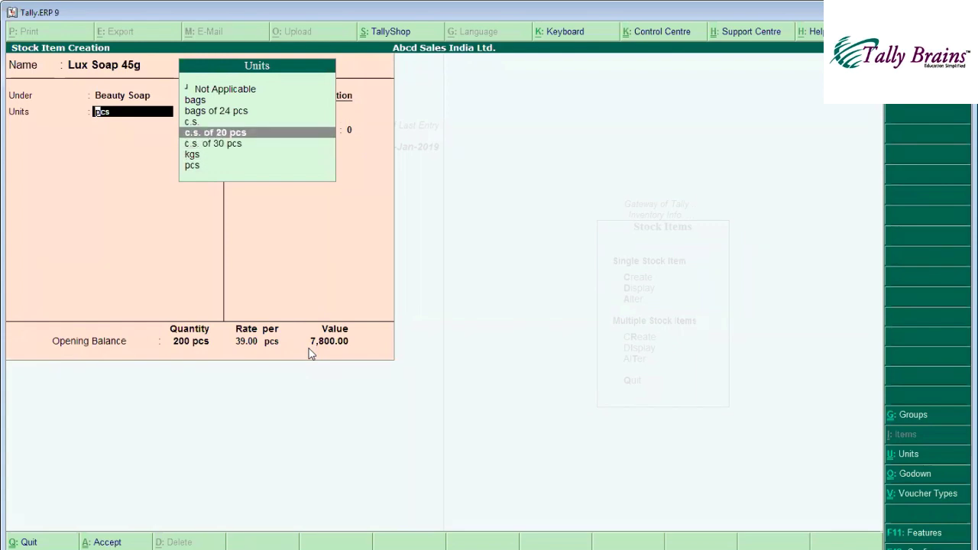
key(Down)
key(Down)
key(Down)
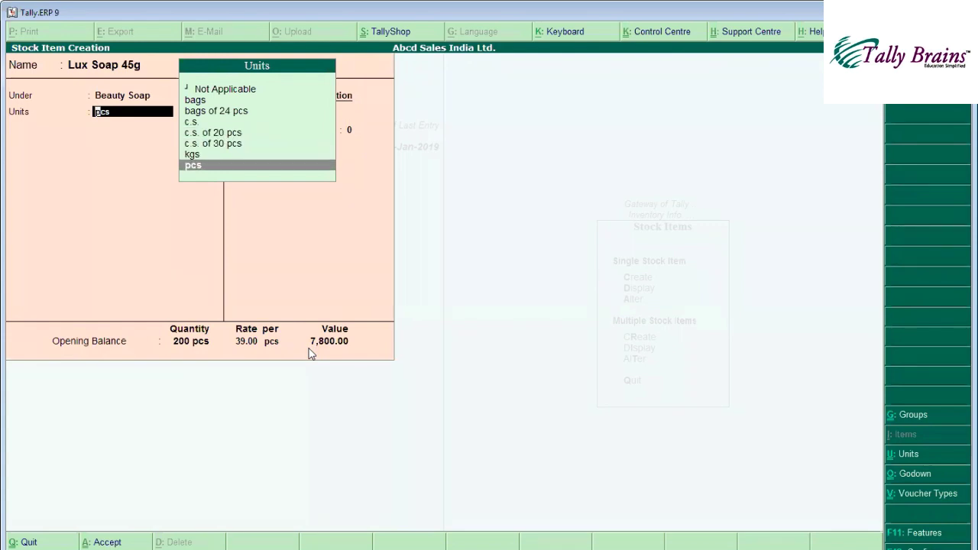
key(Up)
key(Up)
key(Up)
key(Down)
key(Down)
key(Down)
key(Up)
key(Up)
key(Up)
key(Down)
key(Down)
key(Down)
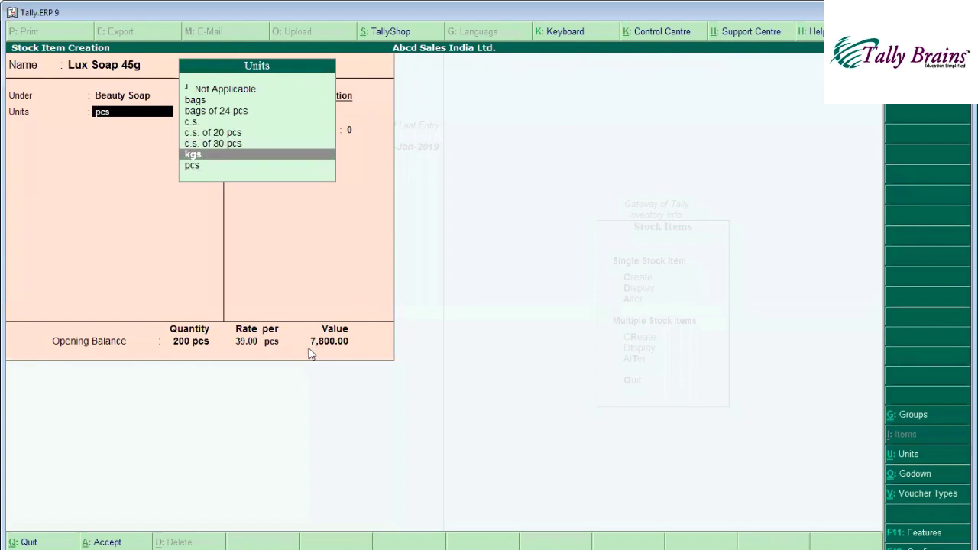
Step: Keep pcs as the unit and review the rate of duty and the Main Location and Raipur stock allocations
key(Return)
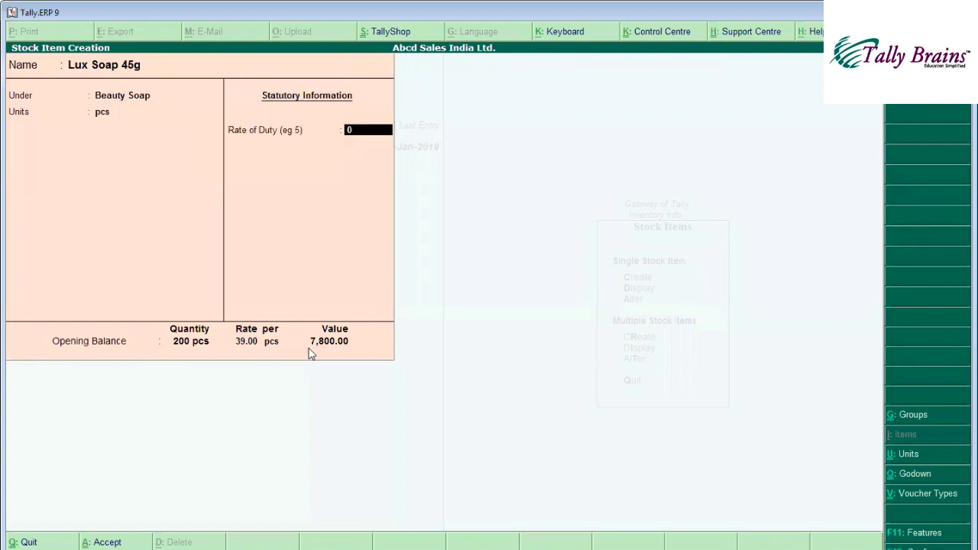
key(Return)
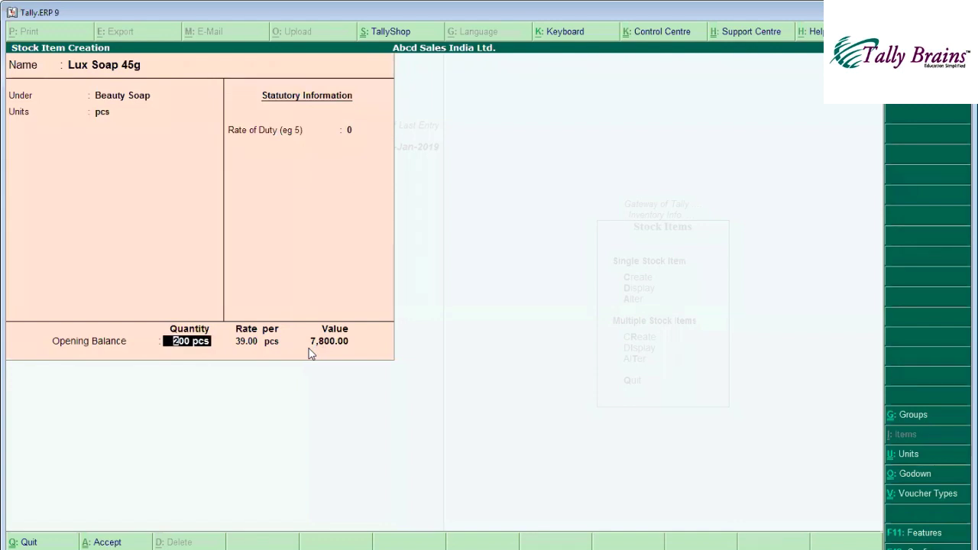
key(Return)
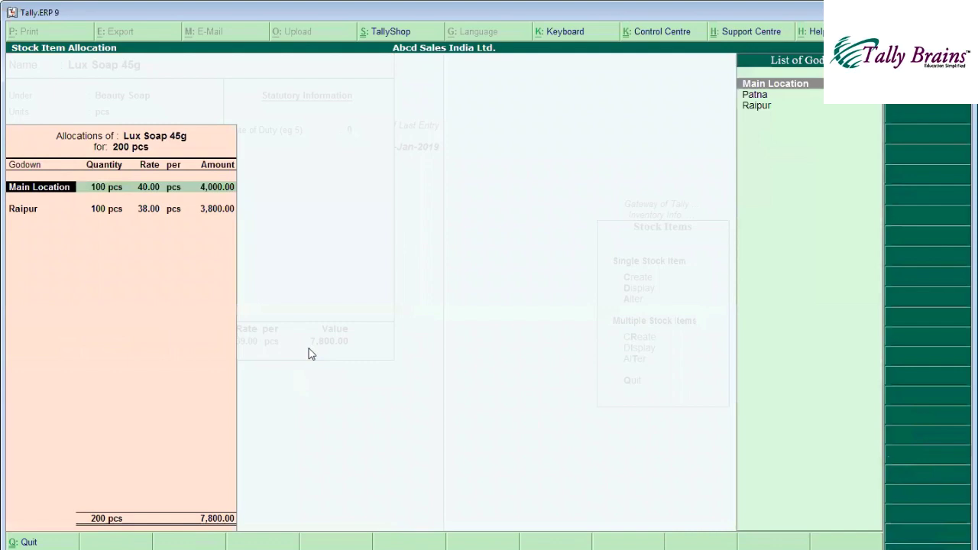
key(Return)
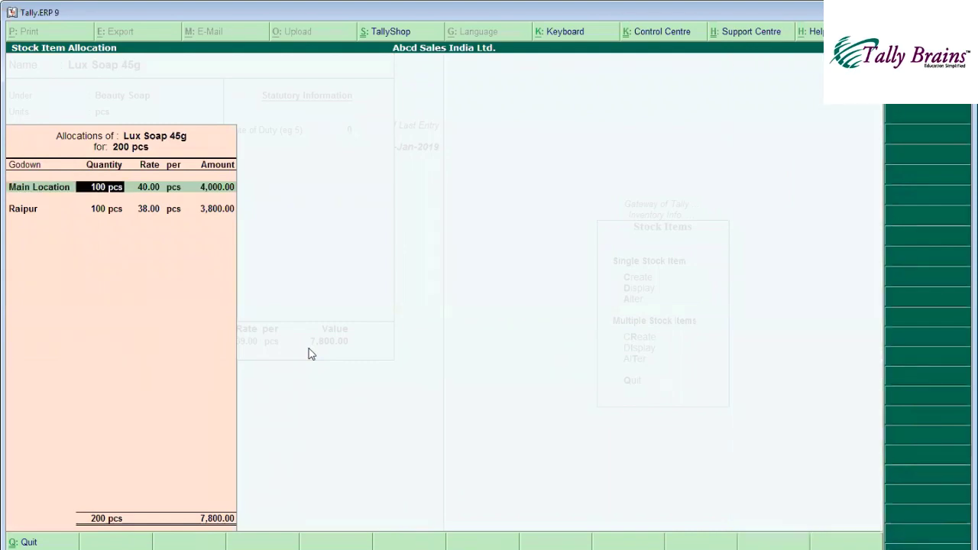
key(Return)
key(Return)
key(Return)
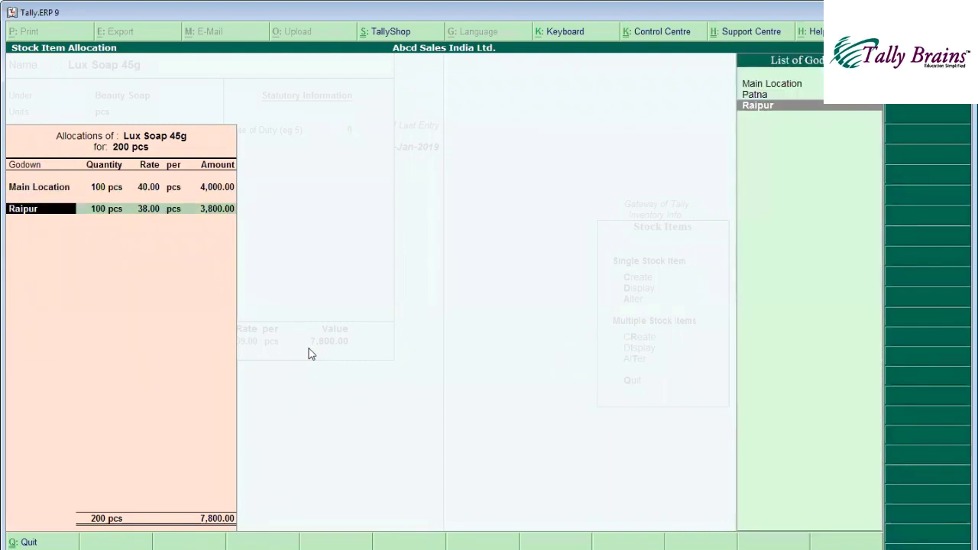
key(Return)
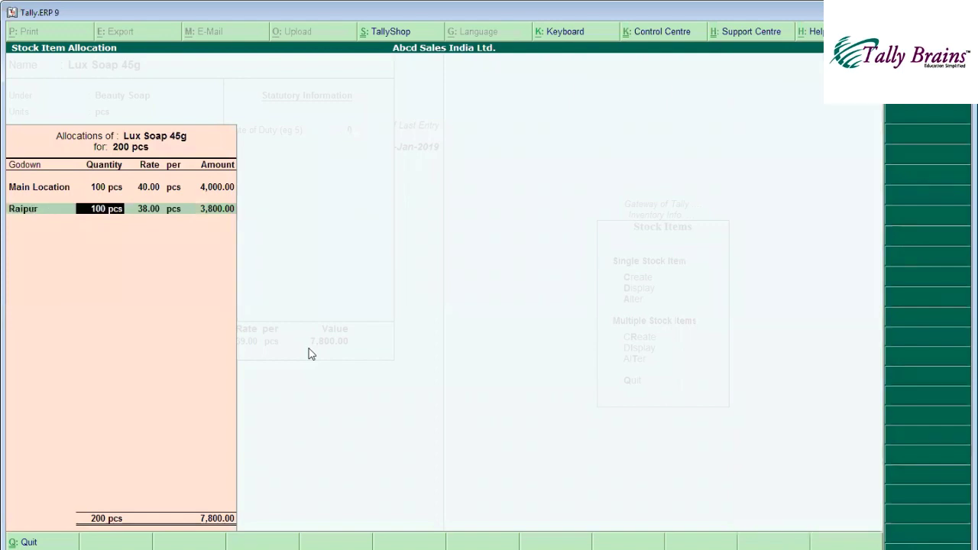
key(Return)
key(Return)
key(Return)
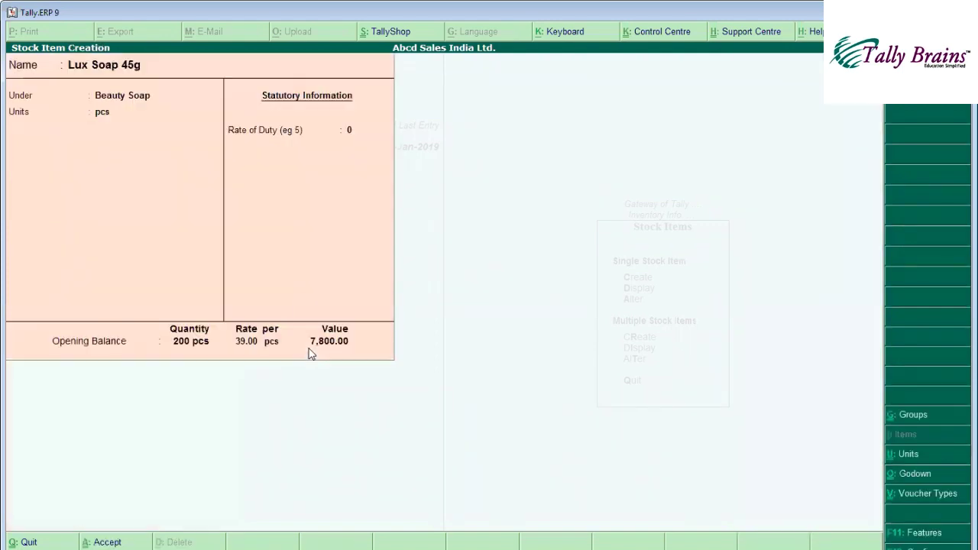
Step: Save the Lux Soap 45g stock item and open it for alteration
key(Return)
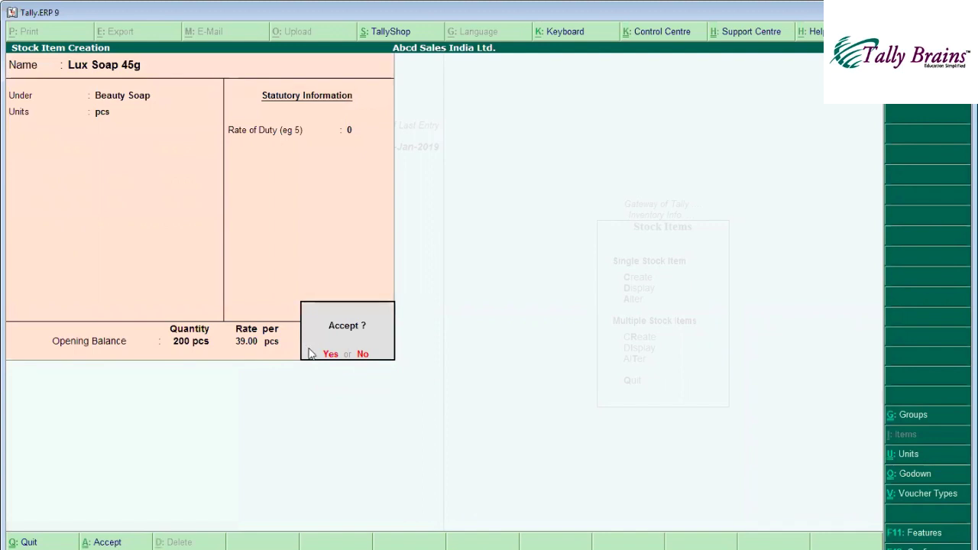
key(Return)
key(Escape)
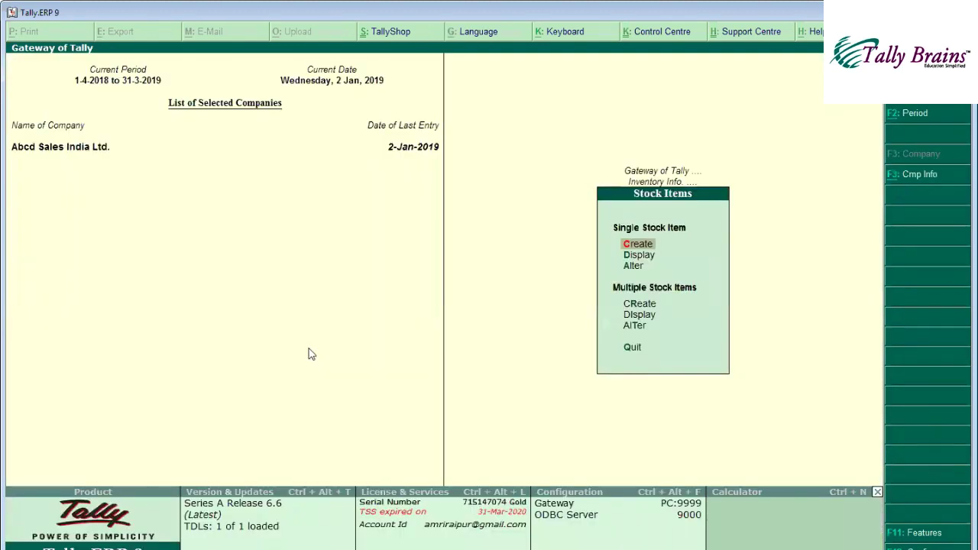
key(Down)
key(Down)
key(Return)
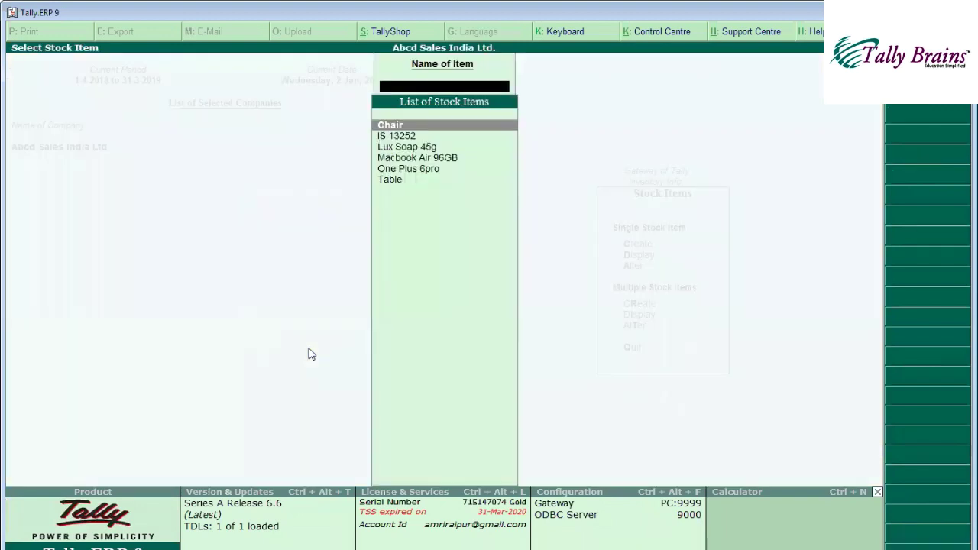
text(Lu)
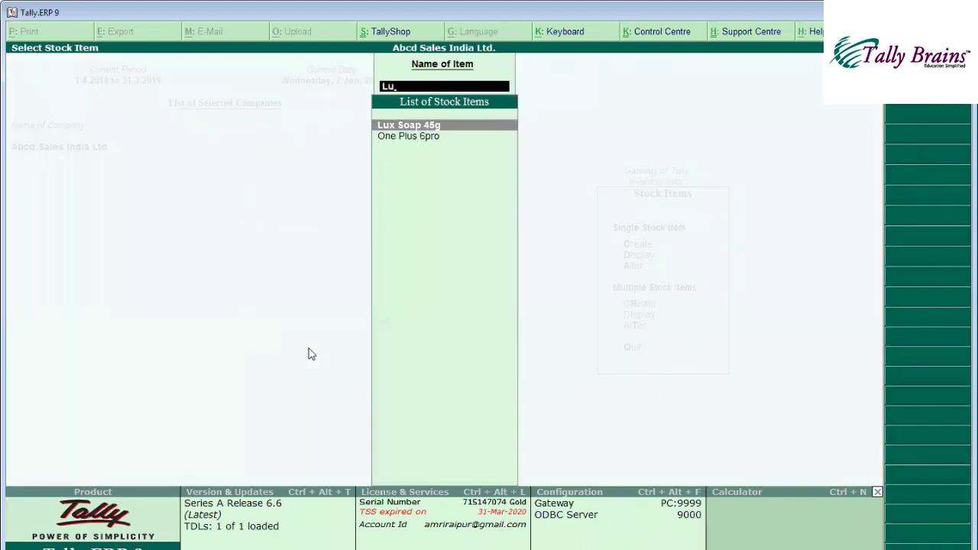
key(Return)
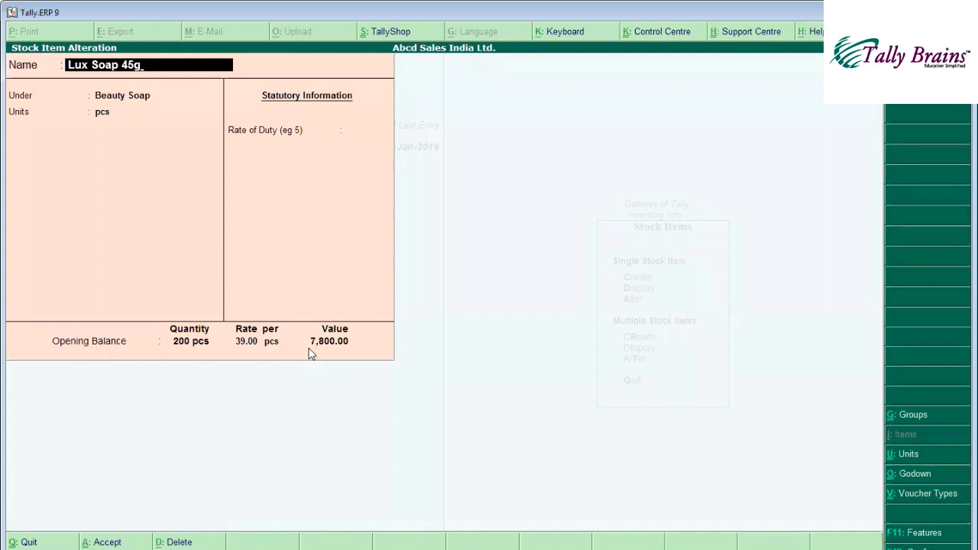
Step: Set the item's unit to c.s. of 30 pcs, clear its opening balance quantity and save
key(Return)
key(Return)
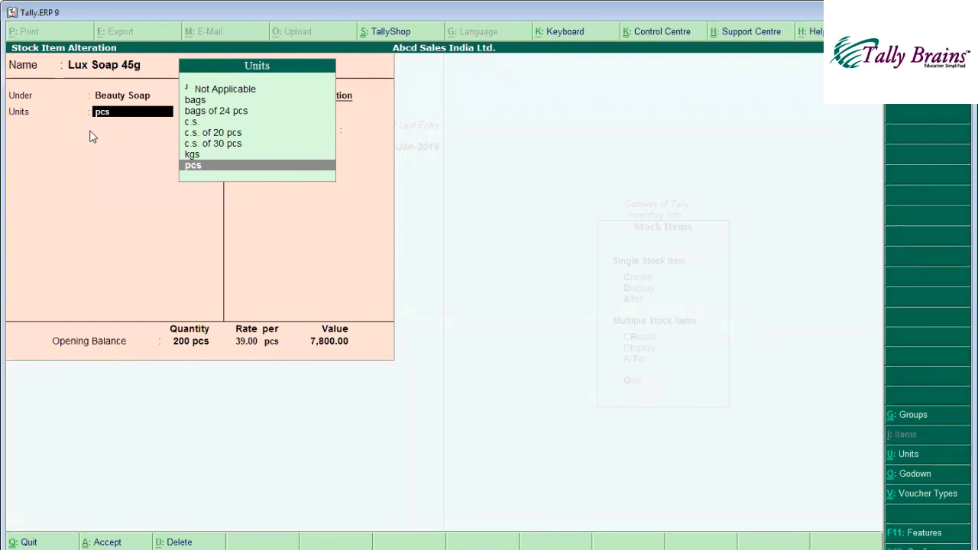
key(Up)
key(Up)
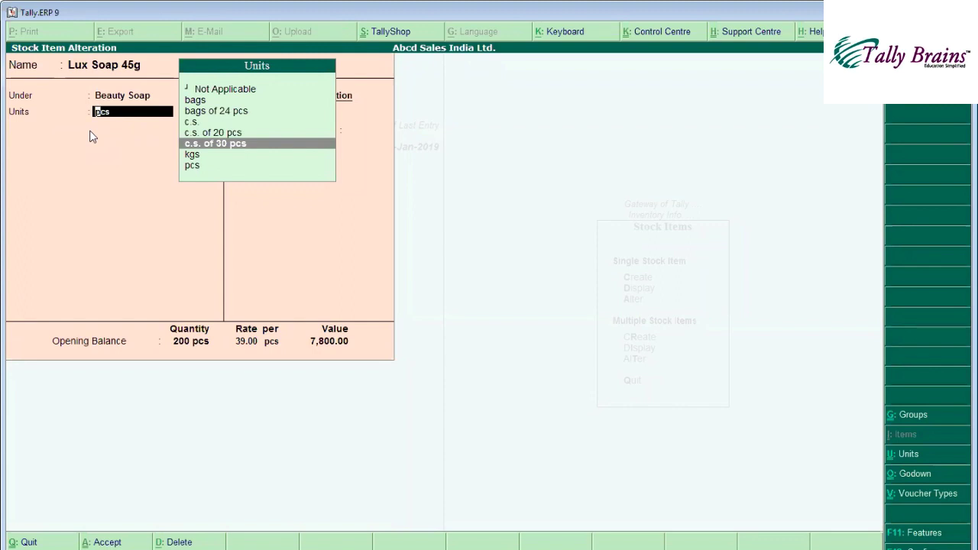
key(Return)
key(Return)
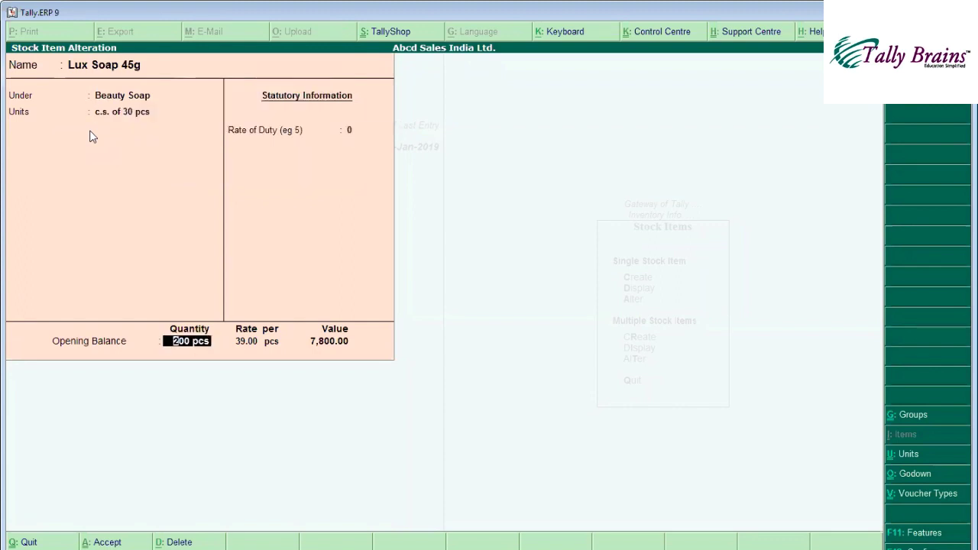
key(BackSpace)
key(Return)
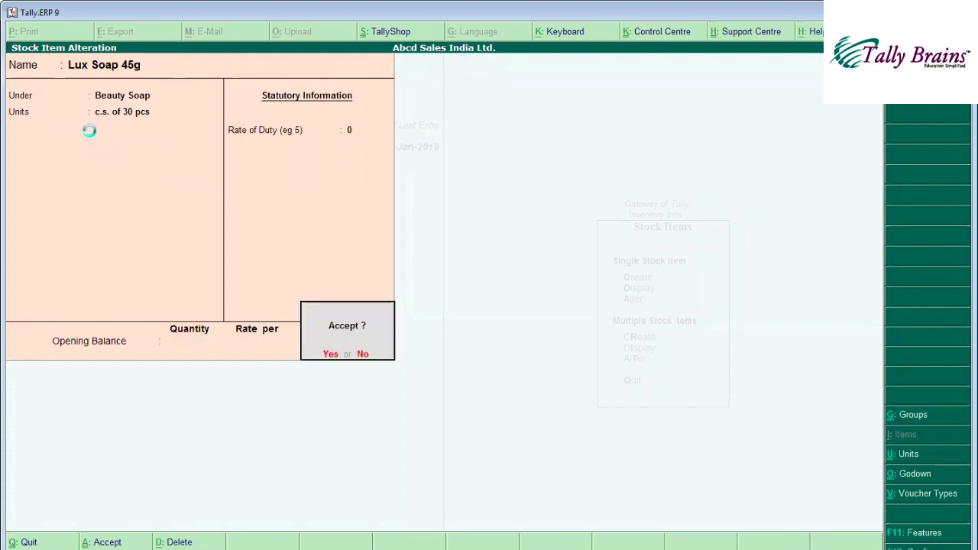
key(Return)
Step: Save and reopen Lux Soap 45g for alteration, keep c.s. of 30 pcs as unit, and enter 200p as the opening balance quantity
key(Return)
key(Return)
key(Return)
key(Return)
key(Return)
key(Return)
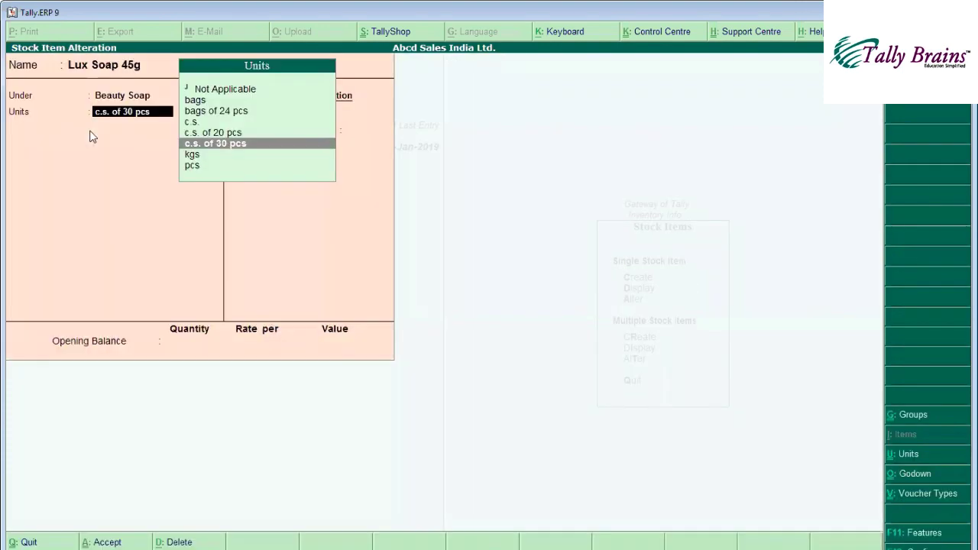
key(BackSpace)
text(200p)
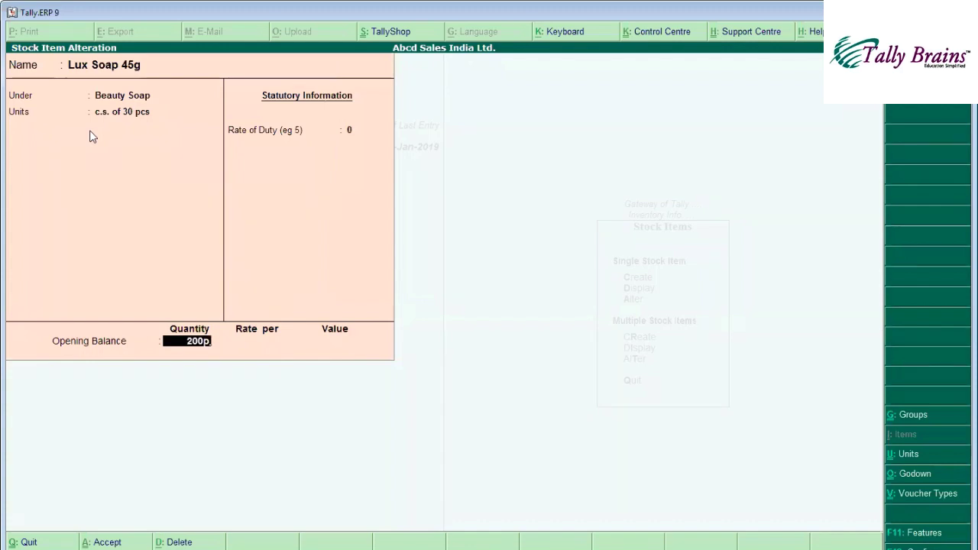
key(Return)
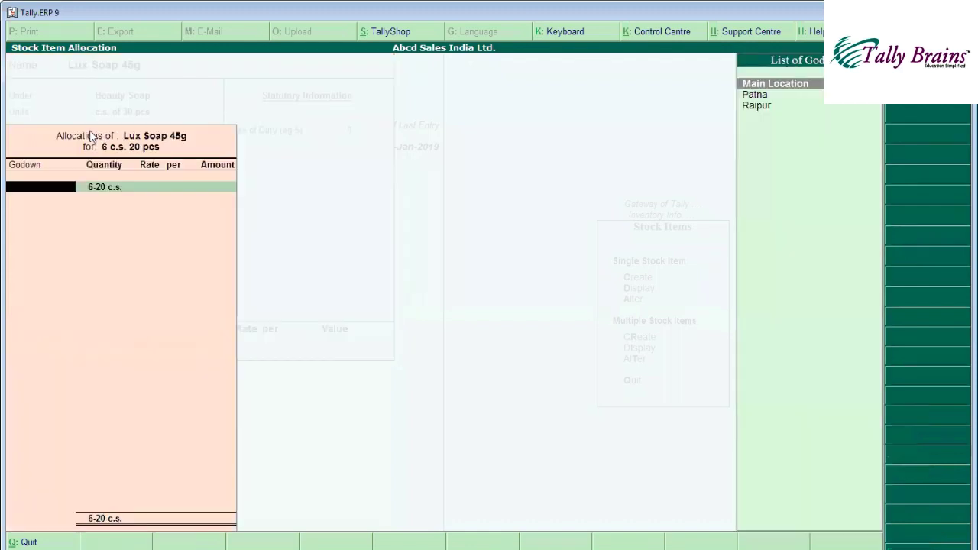
Step: Allocate 3 c.s. of the opening stock to Main Location at a rate of 1500 per c.s
key(Return)
text(3c)
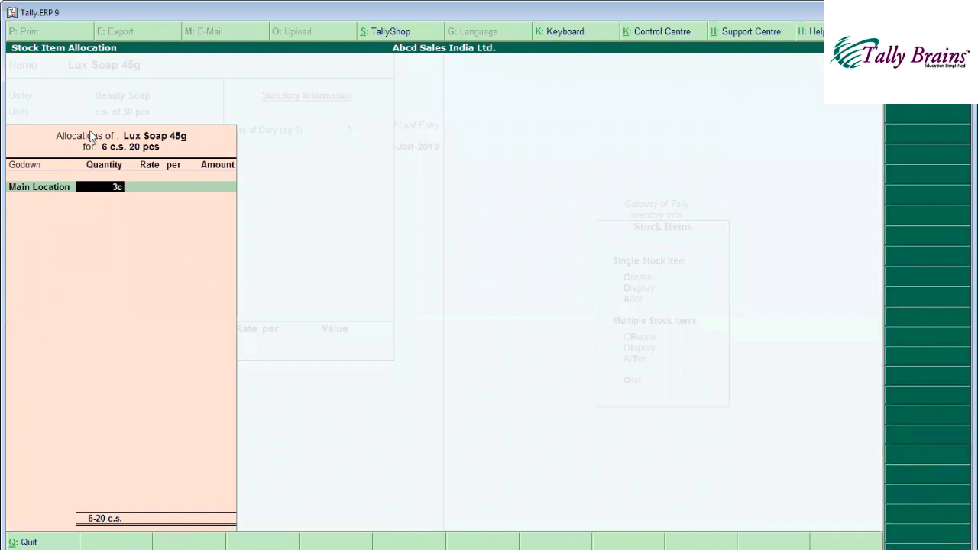
key(Return)
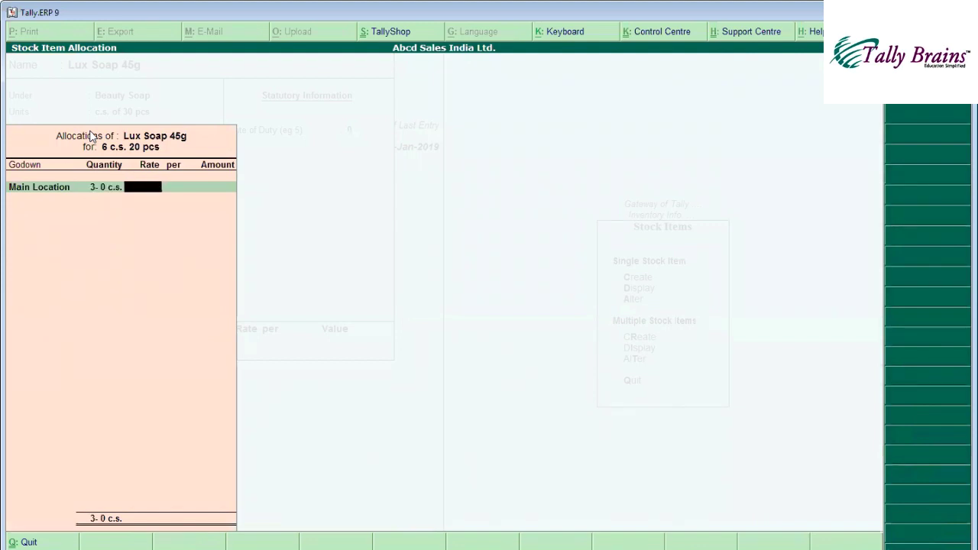
text(1500)
key(Return)
key(Return)
key(Return)
Step: Allocate the remaining opening stock to the Patna godown at 40 per pcs and save the Lux Soap 45g item
key(Down)
key(Return)
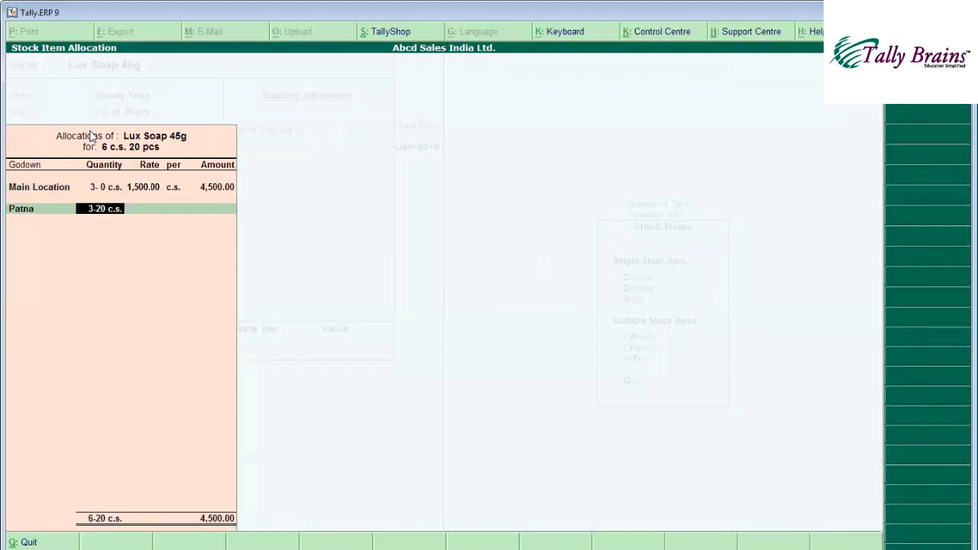
key(Return)
text(4)
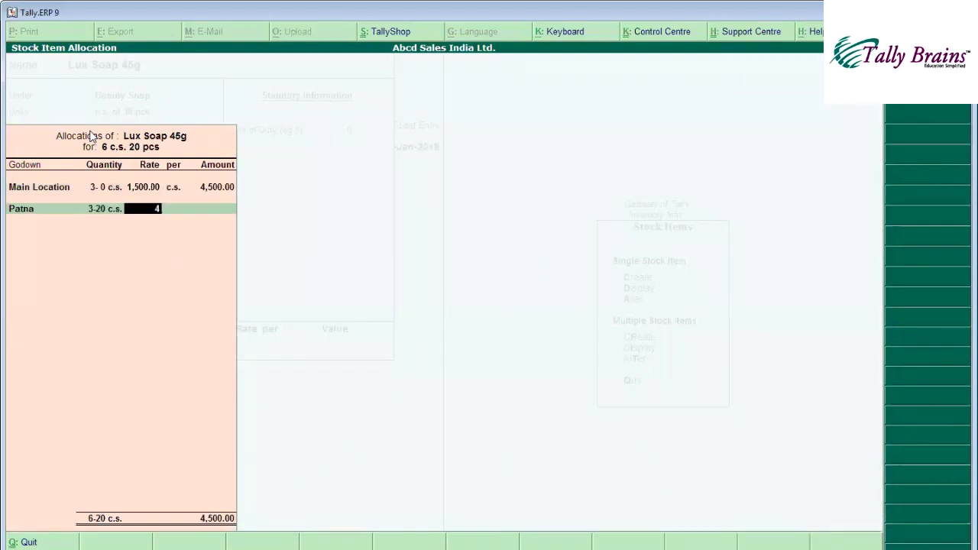
text(0)
key(Return)
text(pcs)
key(Return)
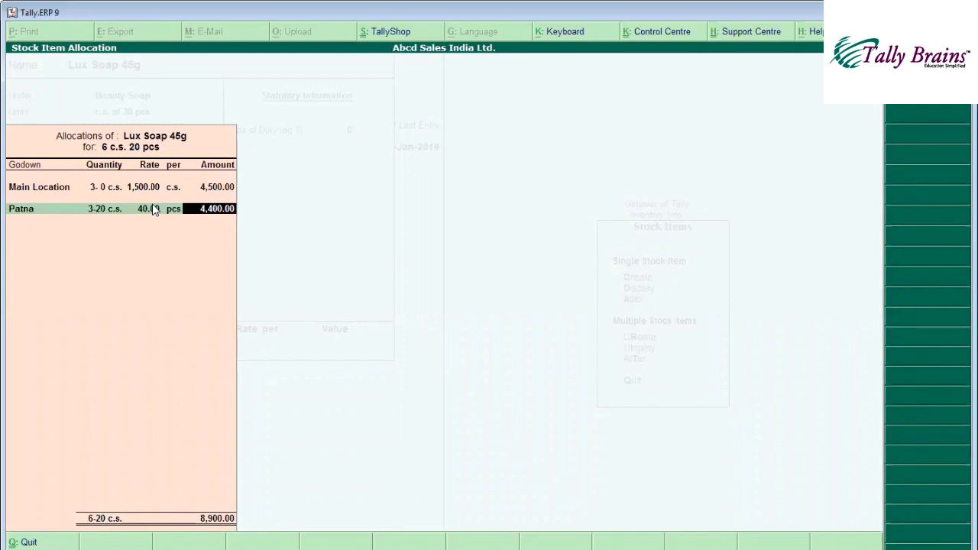
key(Return)
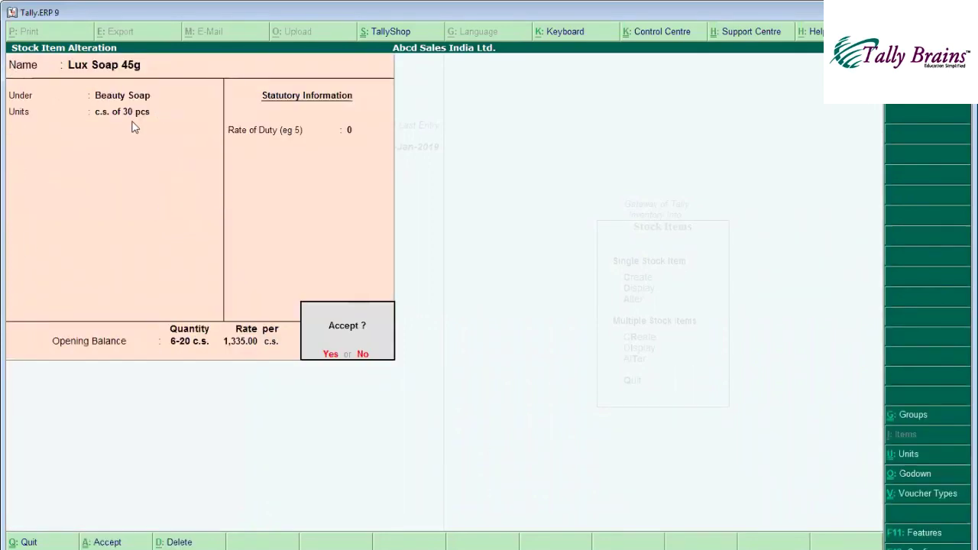
key(Return)
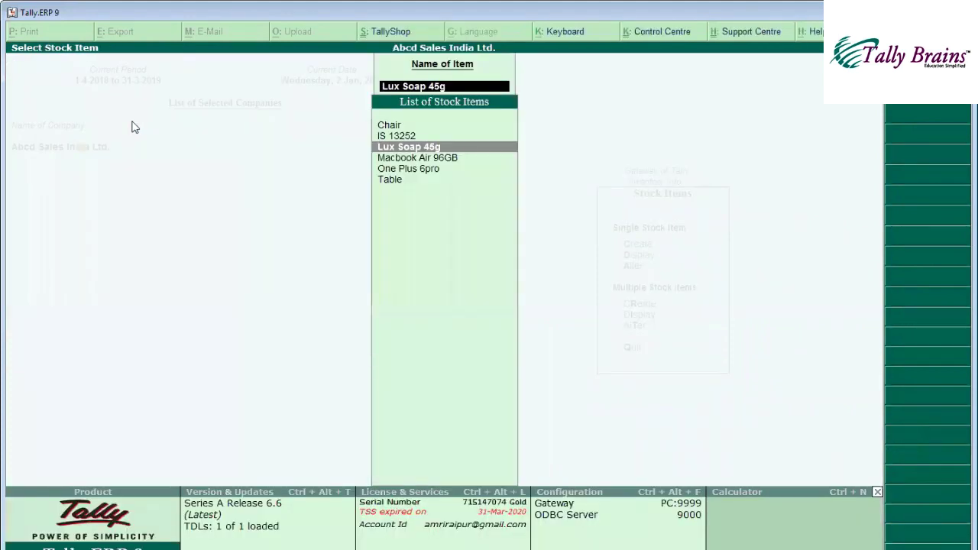
Step: Start a new single stock item named Coca Cola 100ml under the Primary group
key(Escape)
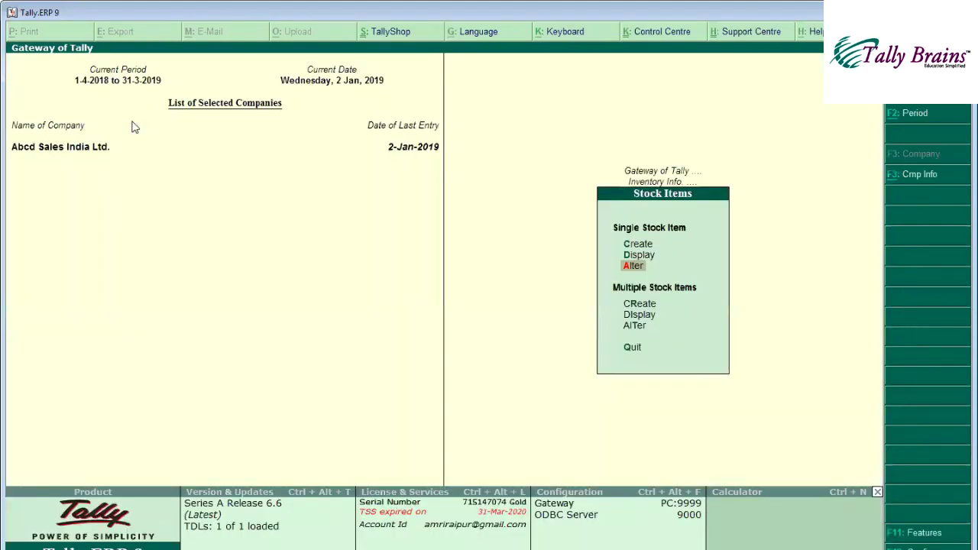
text(cCoca Cola)
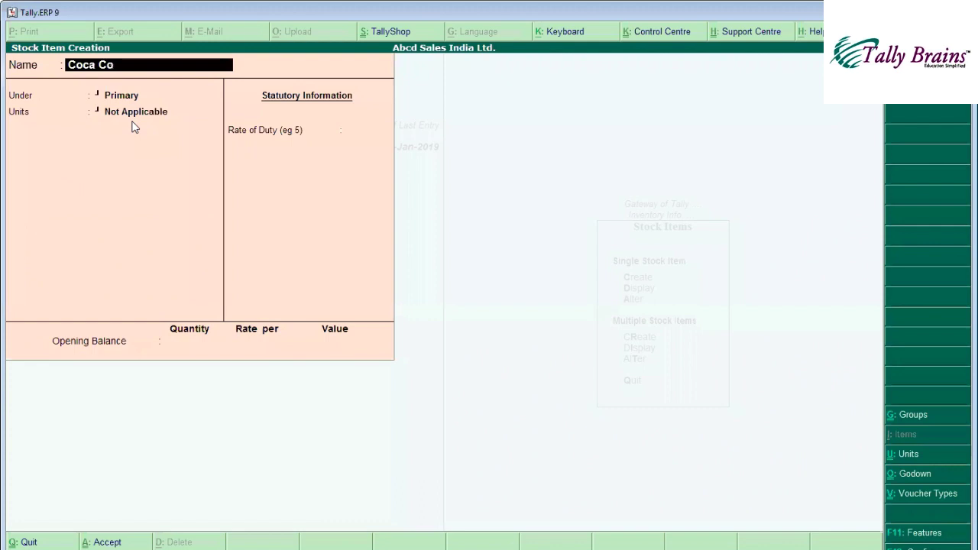
text( 100ml)
key(Return)
key(Return)
key(BackSpace)
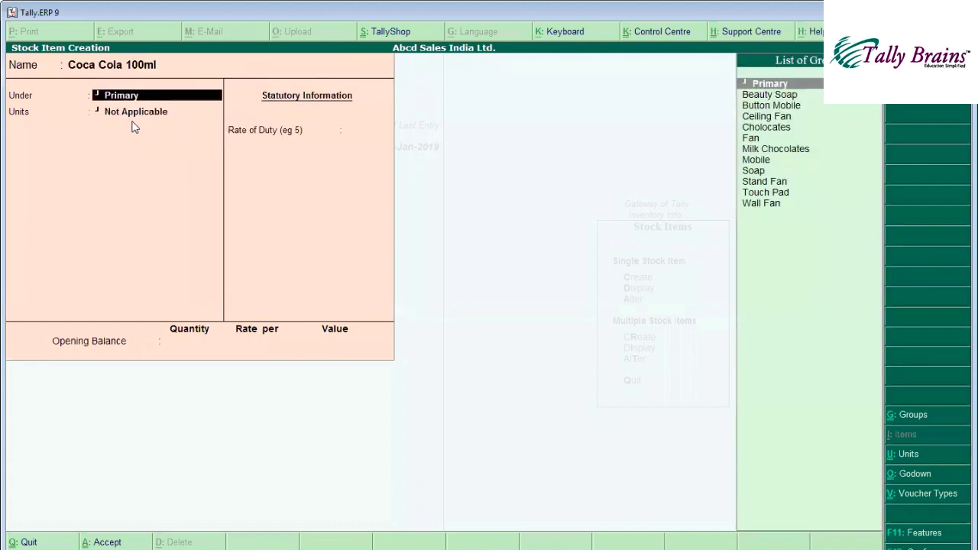
key(Return)
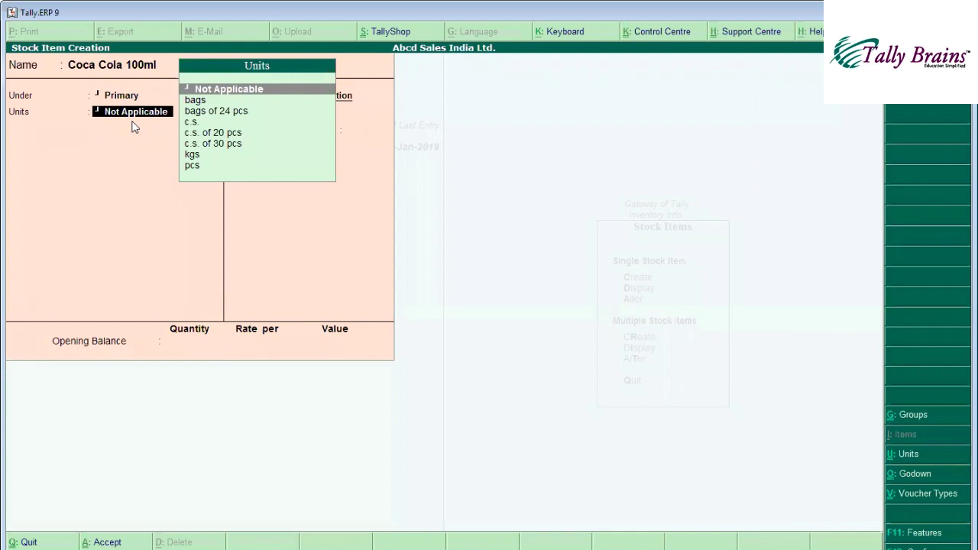
Step: Create the simple unit ltrs with 0 decimal places and use it as the new item's unit
key(alt+c)
text(ltrs)
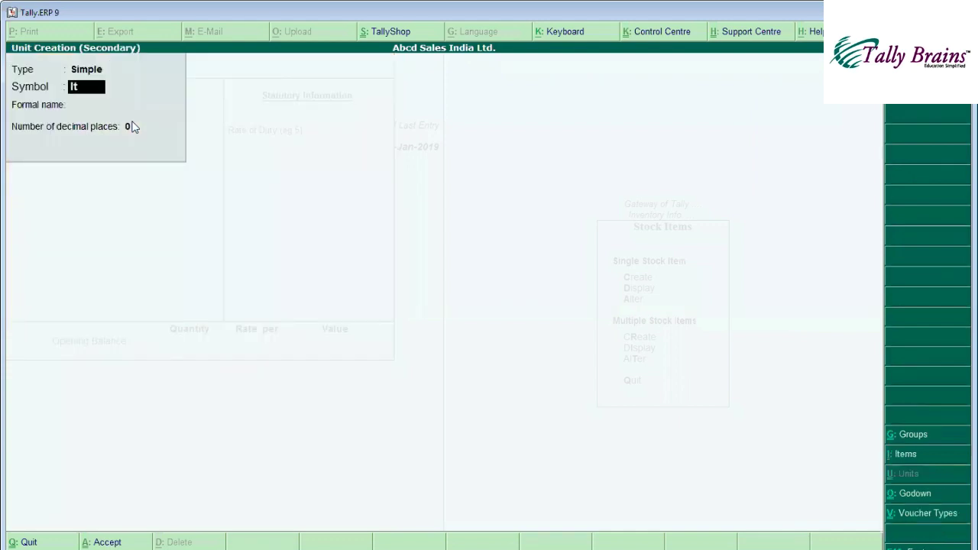
key(Return)
key(Return)
key(Return)
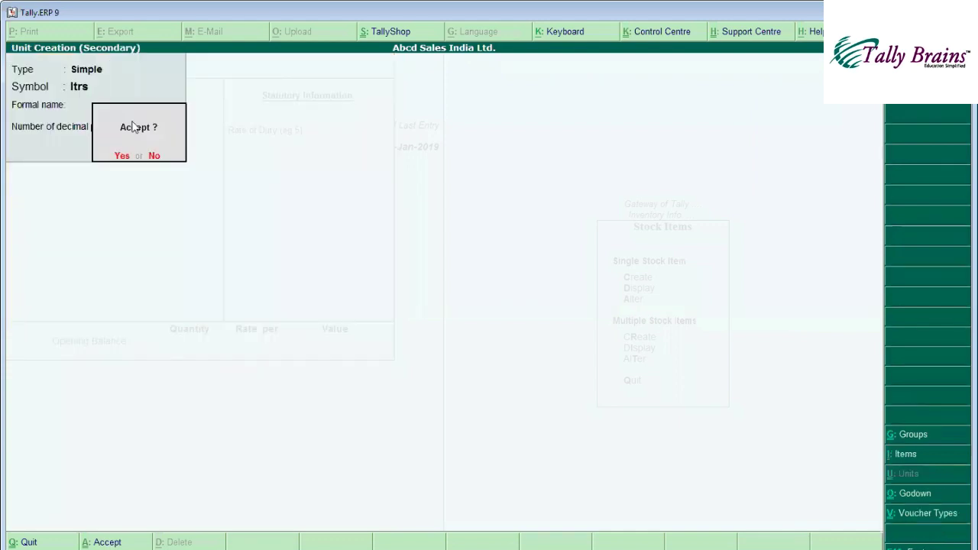
key(Return)
Step: Save the Coca Cola 100ml item without an opening balance and close stock item creation
key(Return)
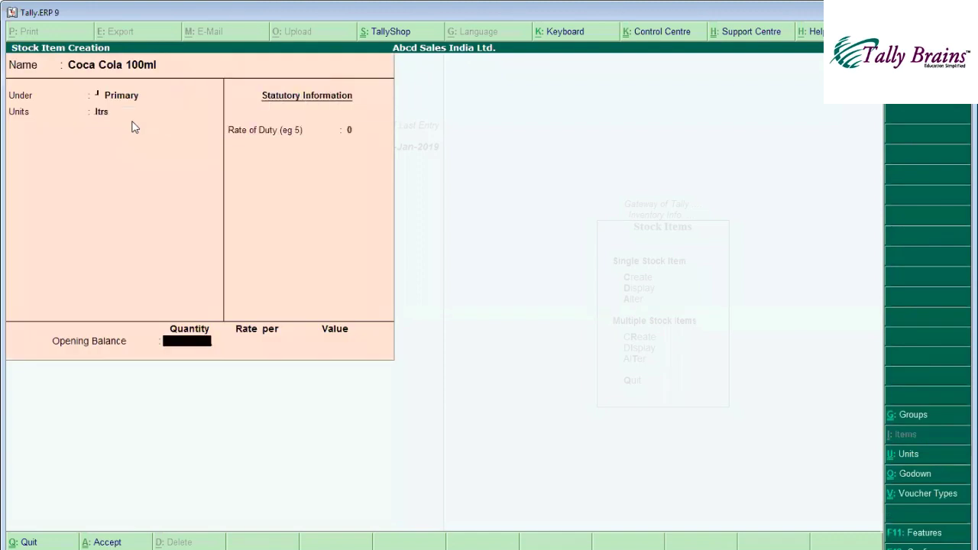
key(Return)
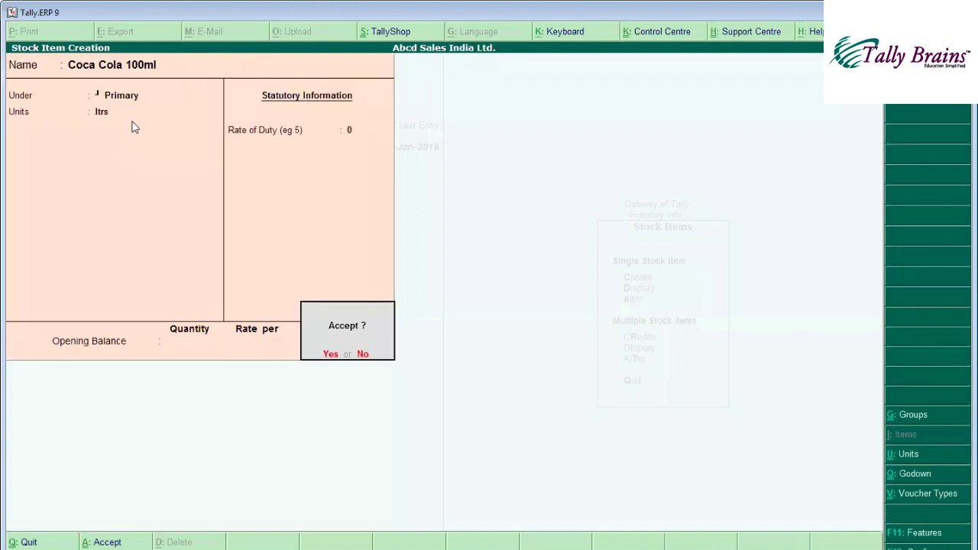
key(Return)
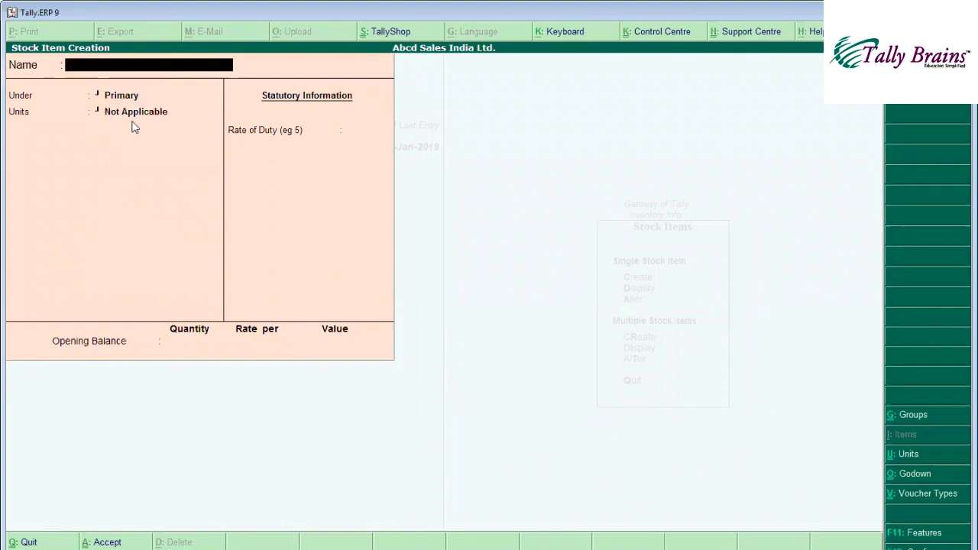
key(Escape)
key(Return)
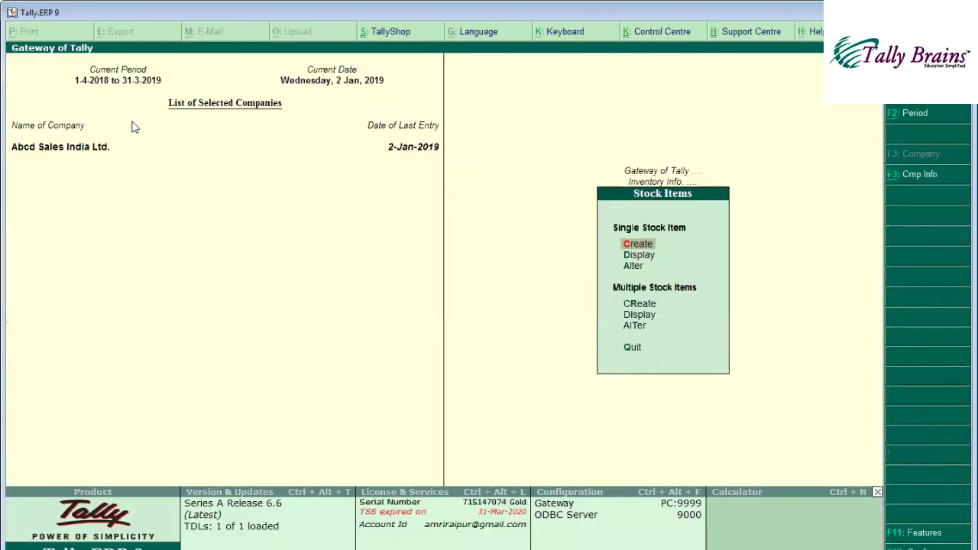
Step: Open Coca Cola 100ml for alteration and delete the stock item
key(Down)
key(Down)
key(Return)
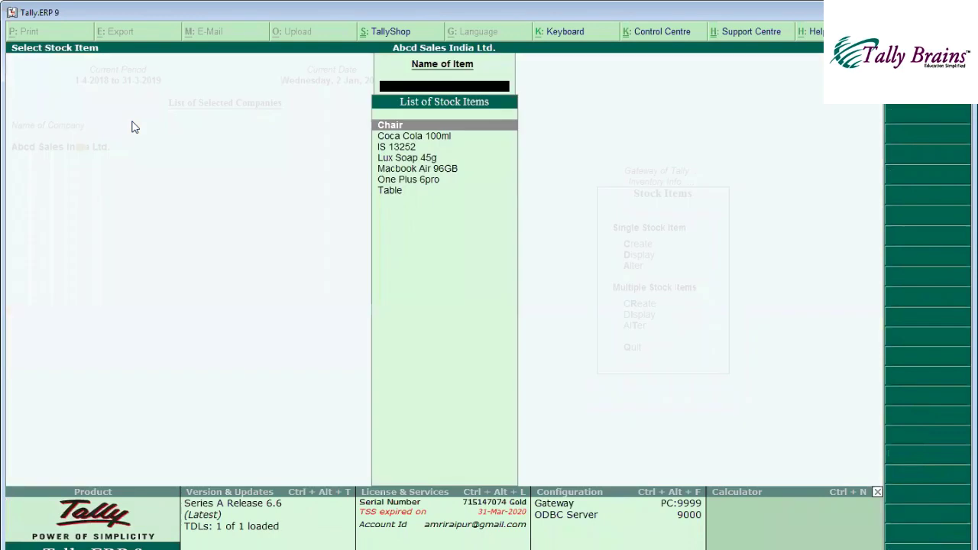
key(Down)
key(Return)
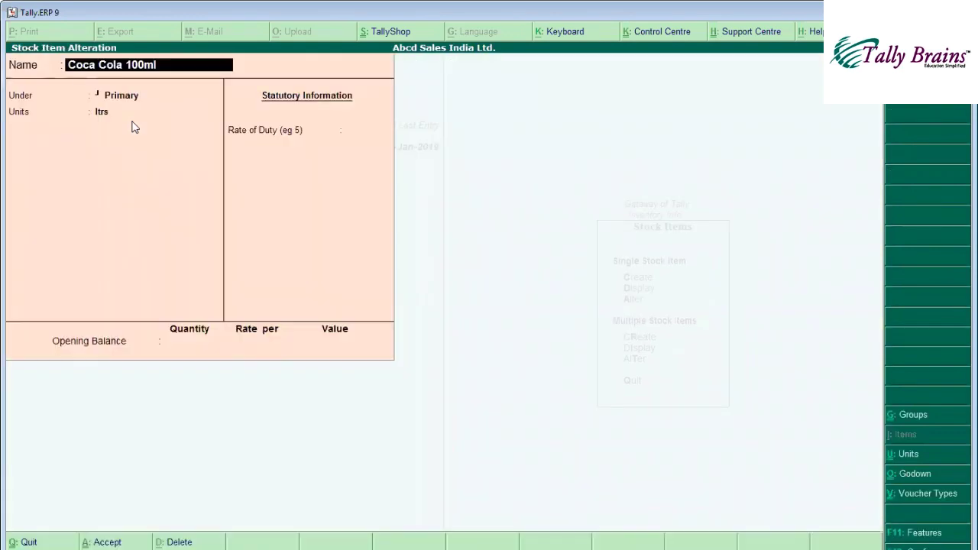
key(alt+d)
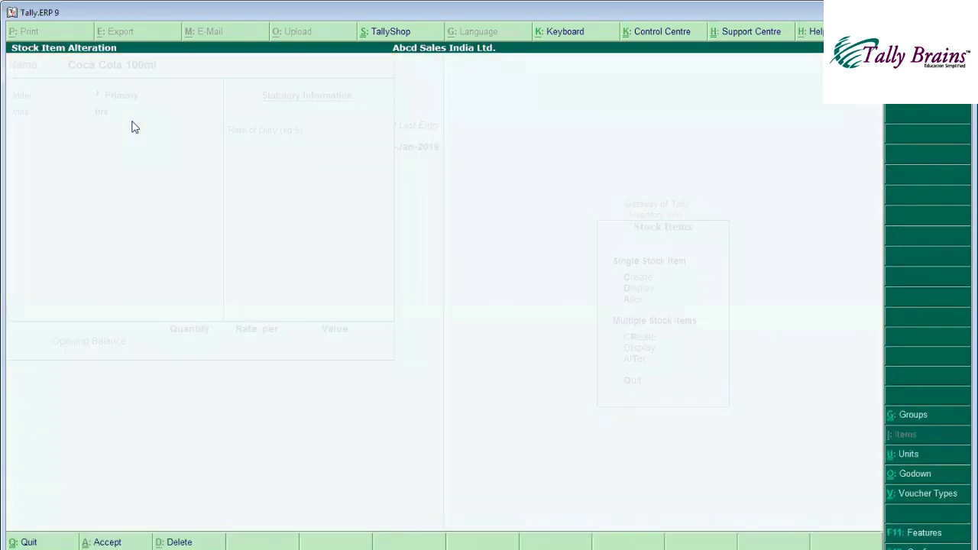